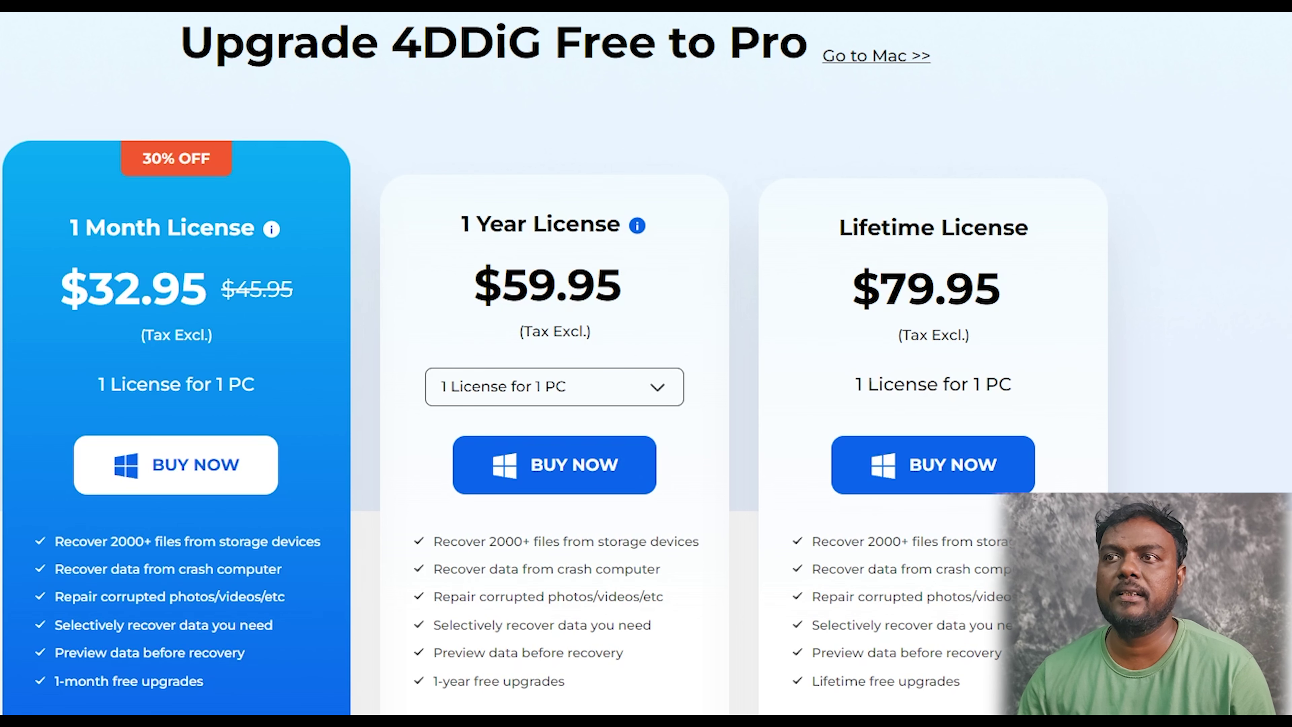
# Step: Download the free Windows version of 4DDiG from its product page
pyautogui.scroll(-2, 144, 332)
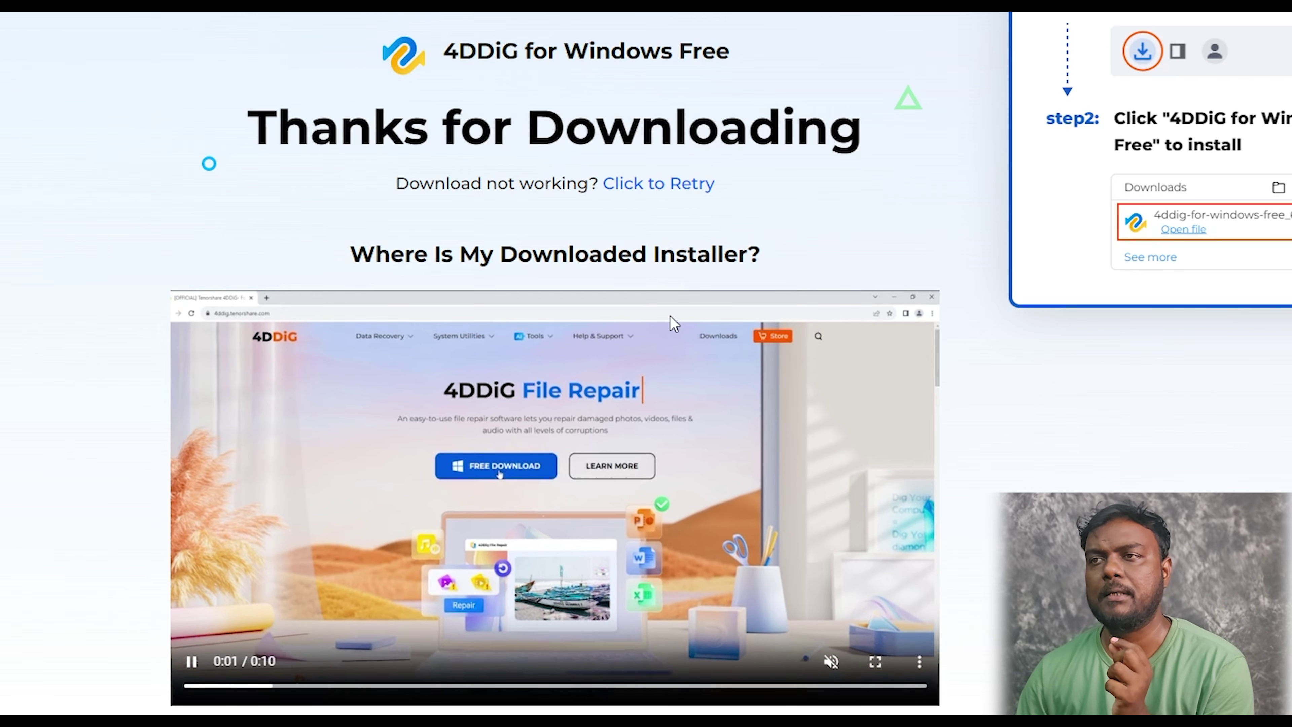
pyautogui.scroll(-5, 63, 389)
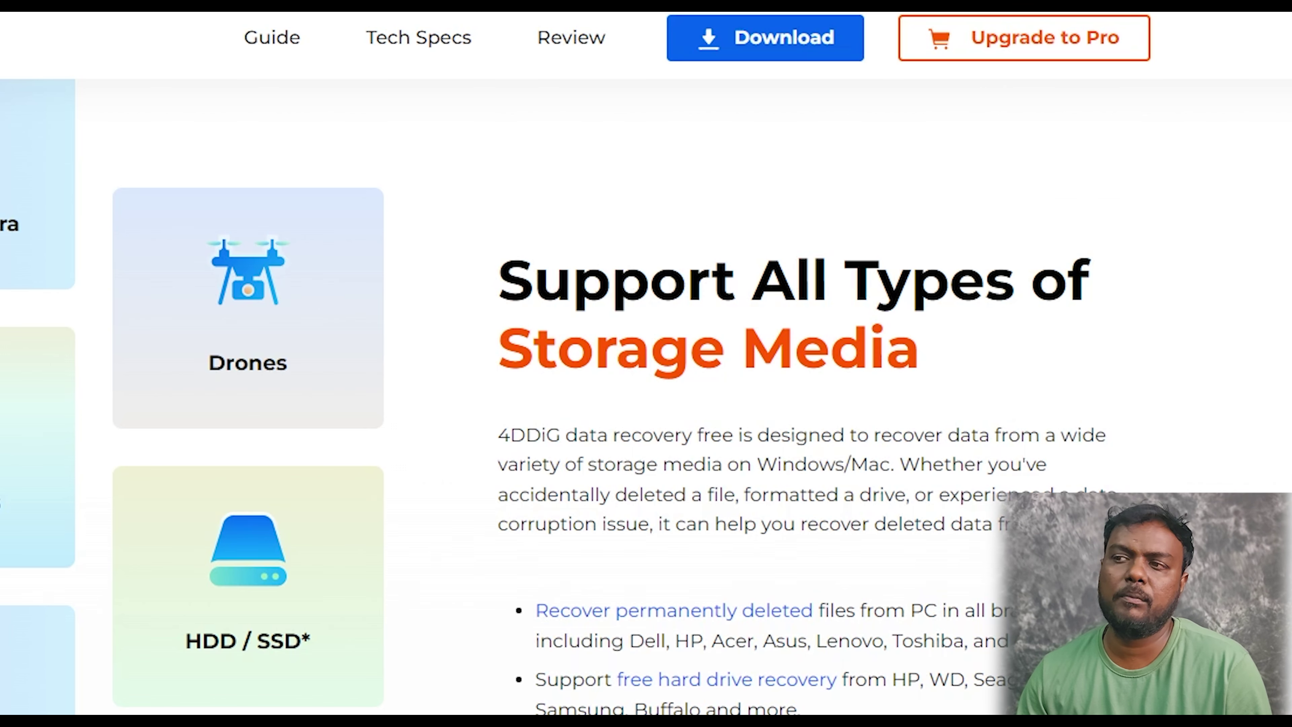
pyautogui.scroll(-4, 691, 688)
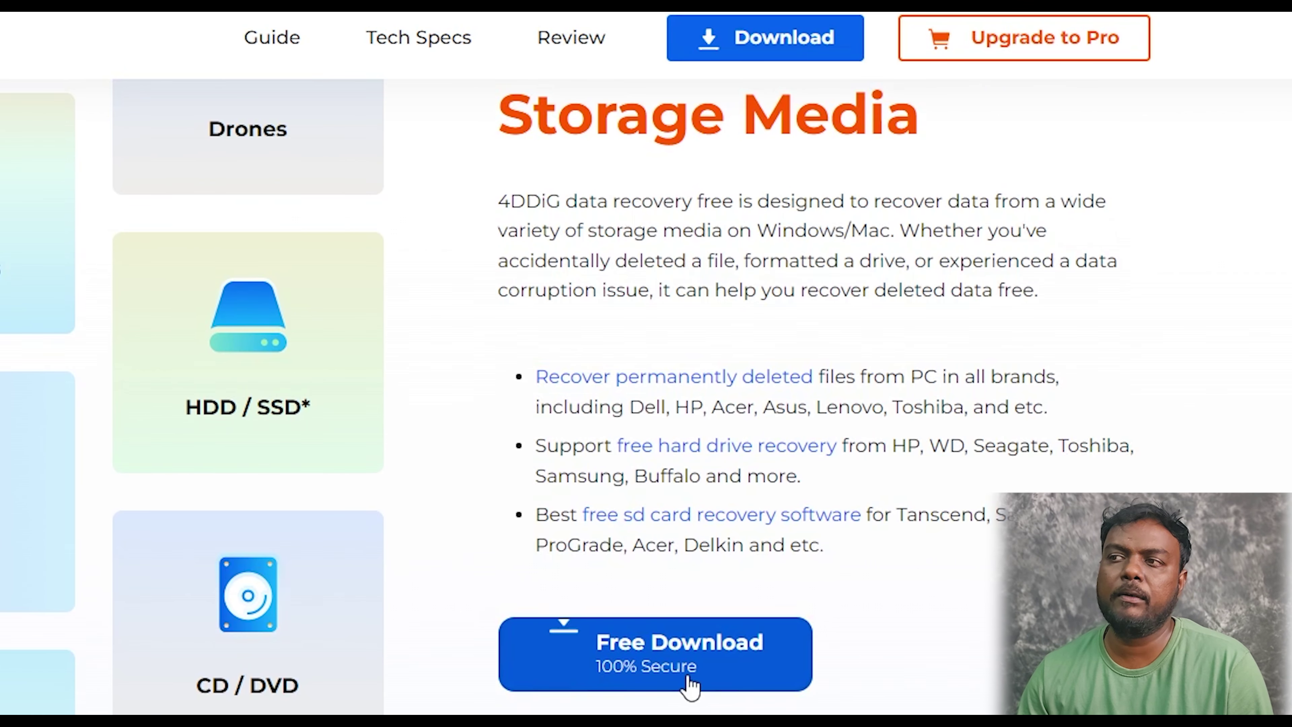
pyautogui.click(593, 661)
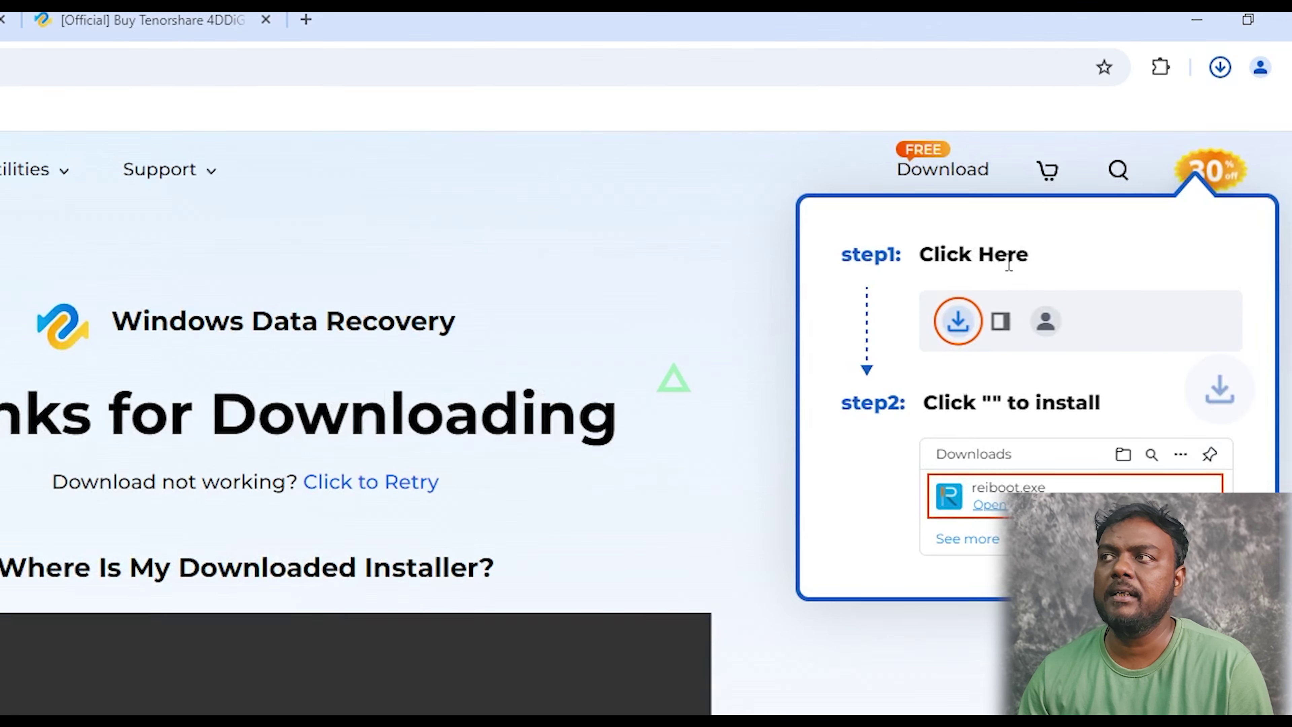
# Step: Run the newest downloaded 4DDiG installer from the Downloads folder and install Tenorshare 4DDiG
pyautogui.click(1221, 67)
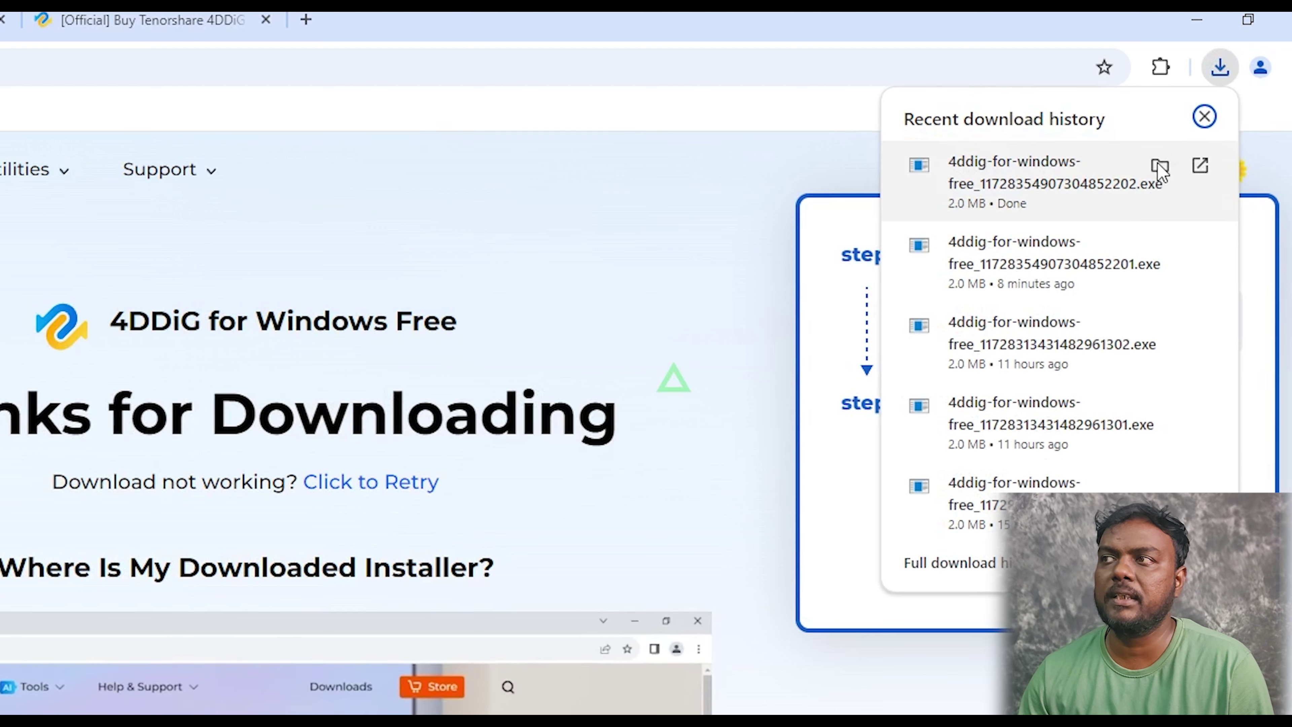
pyautogui.click(1159, 167)
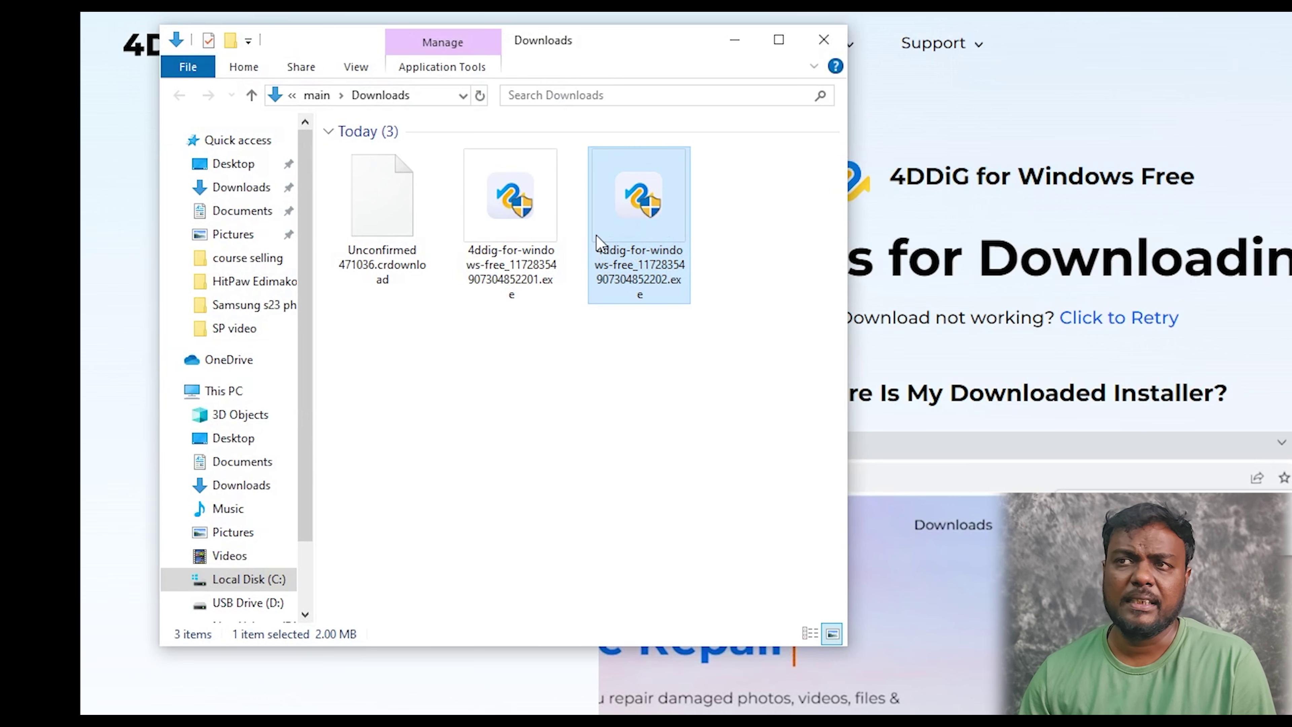
pyautogui.doubleClick(639, 221)
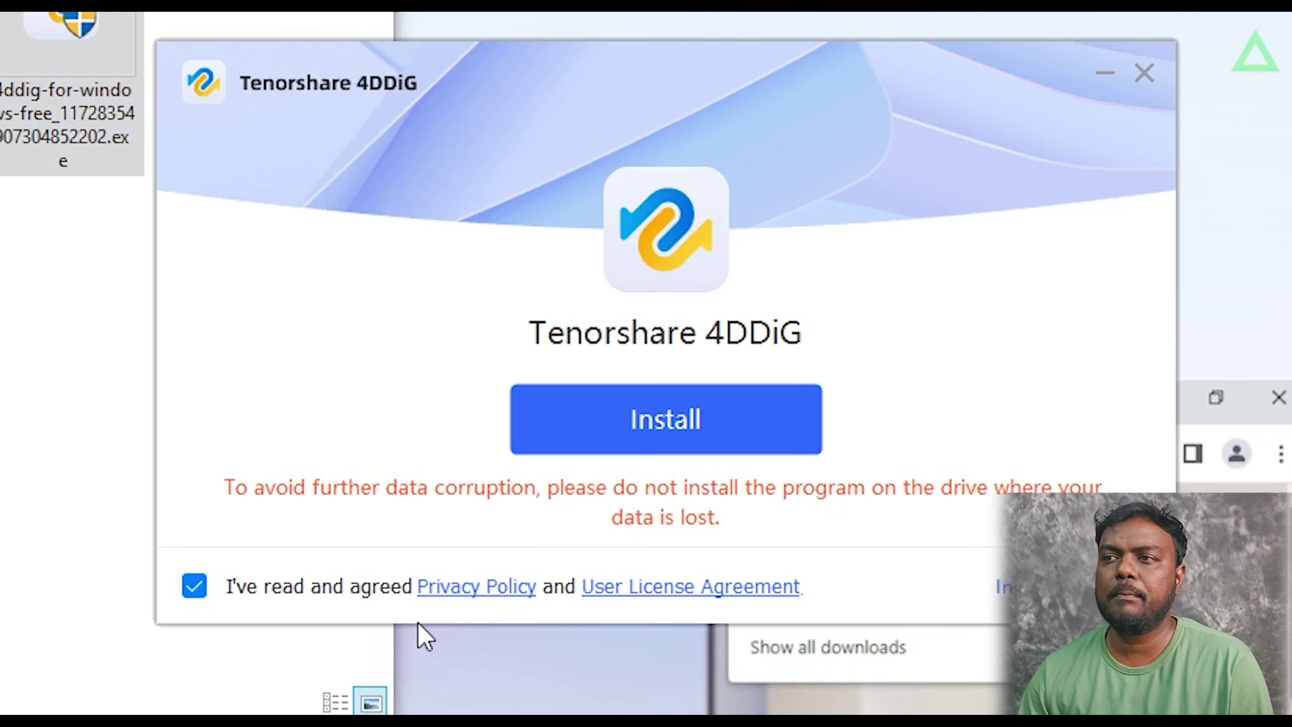
pyautogui.click(601, 424)
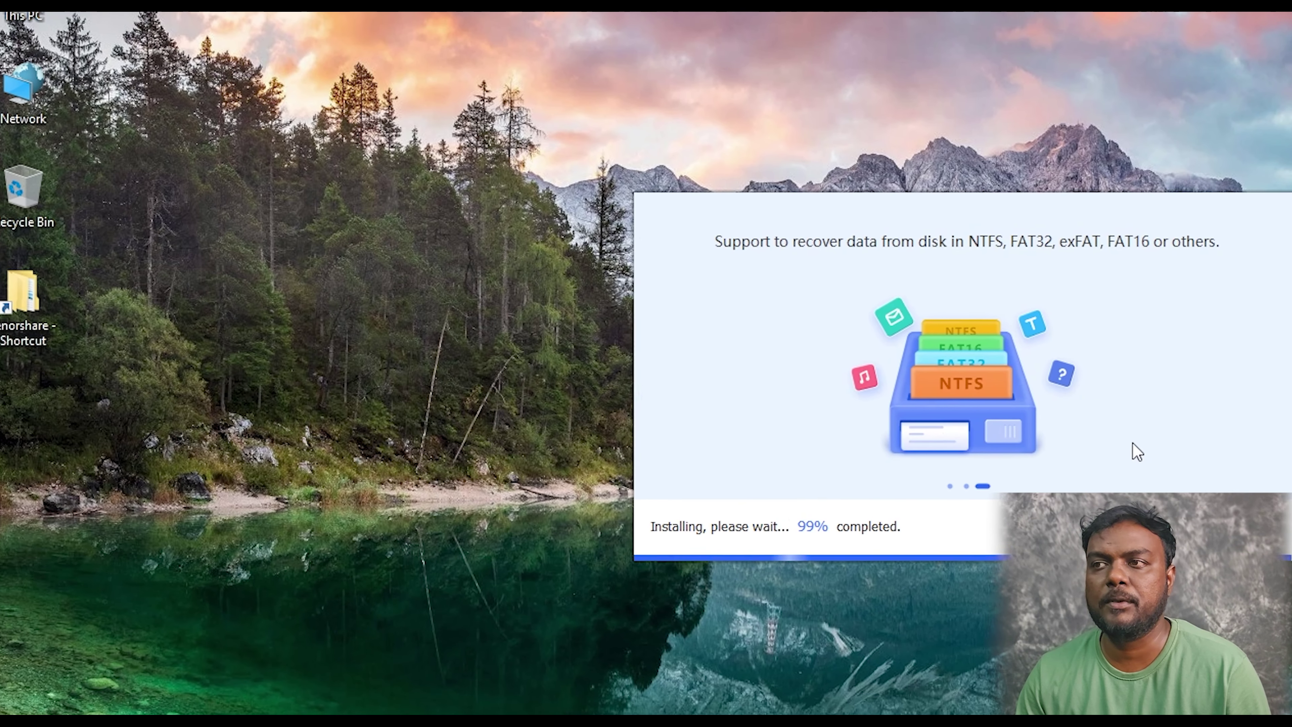
# Step: Open USB Drive (D:) in File Explorer and show its files with larger thumbnails
pyautogui.press('super+e')
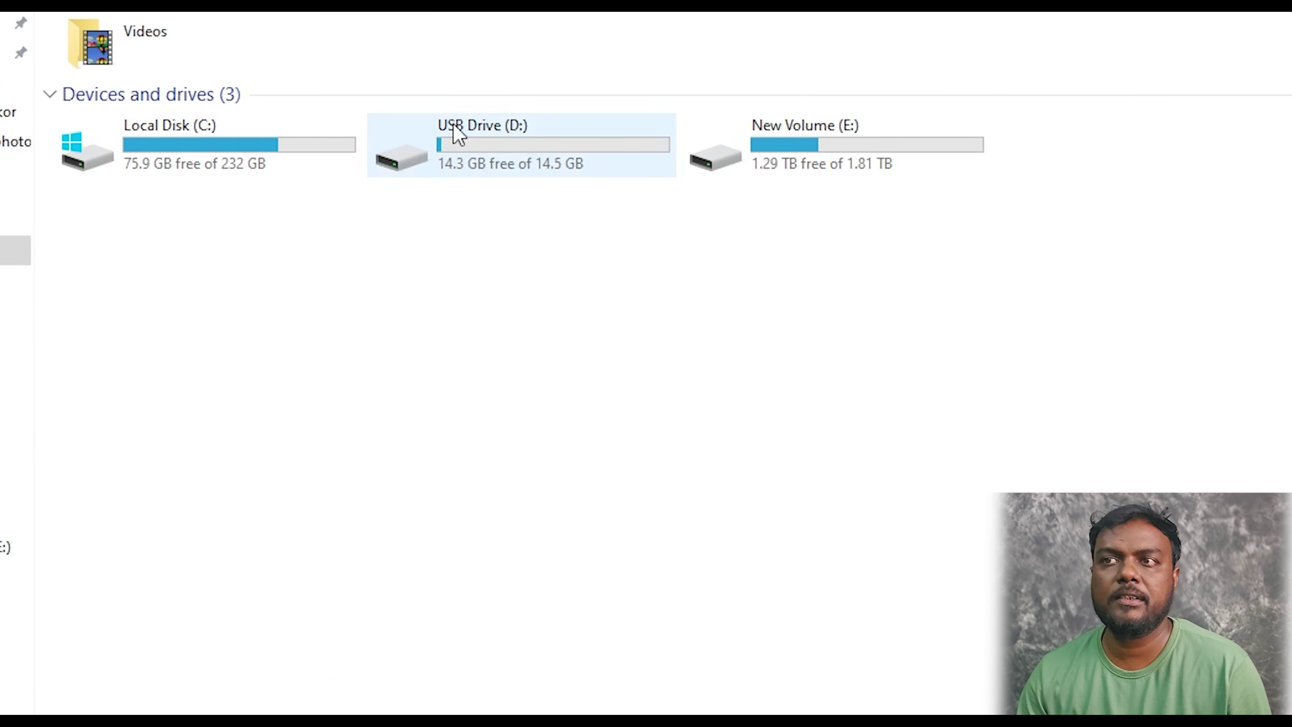
pyautogui.moveTo(647, 471)
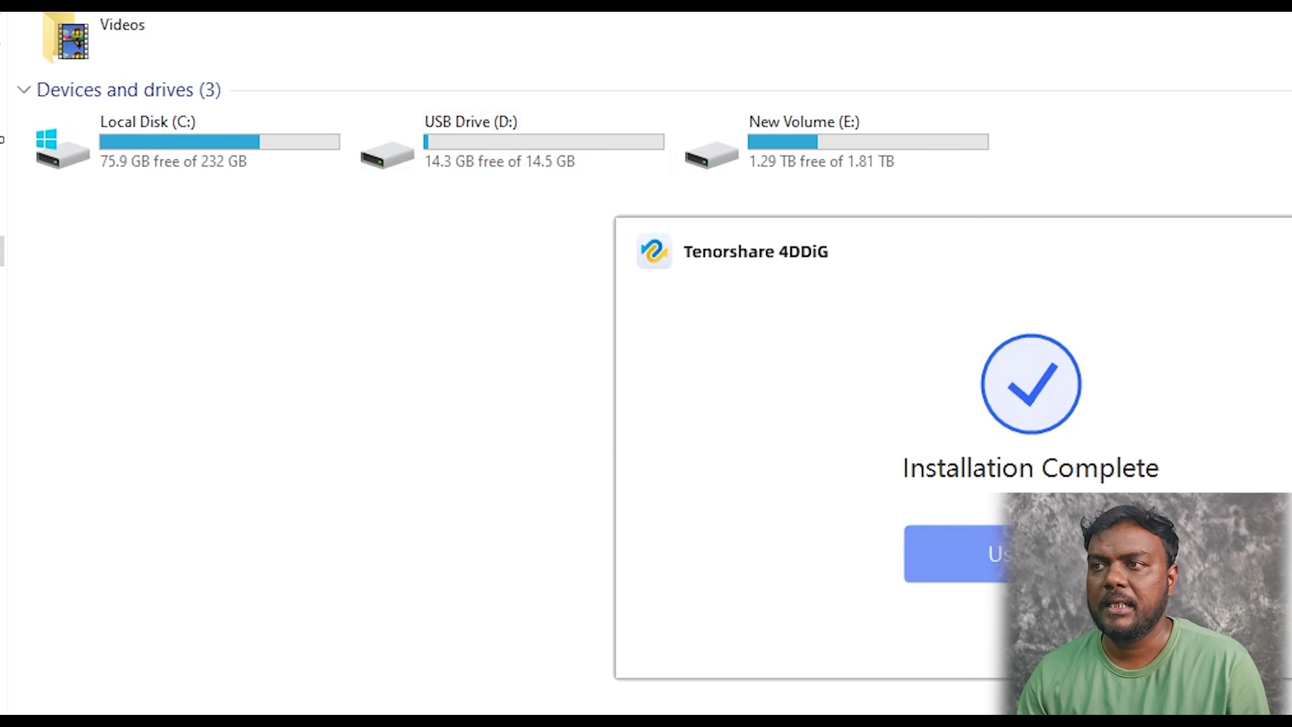
pyautogui.doubleClick(537, 157)
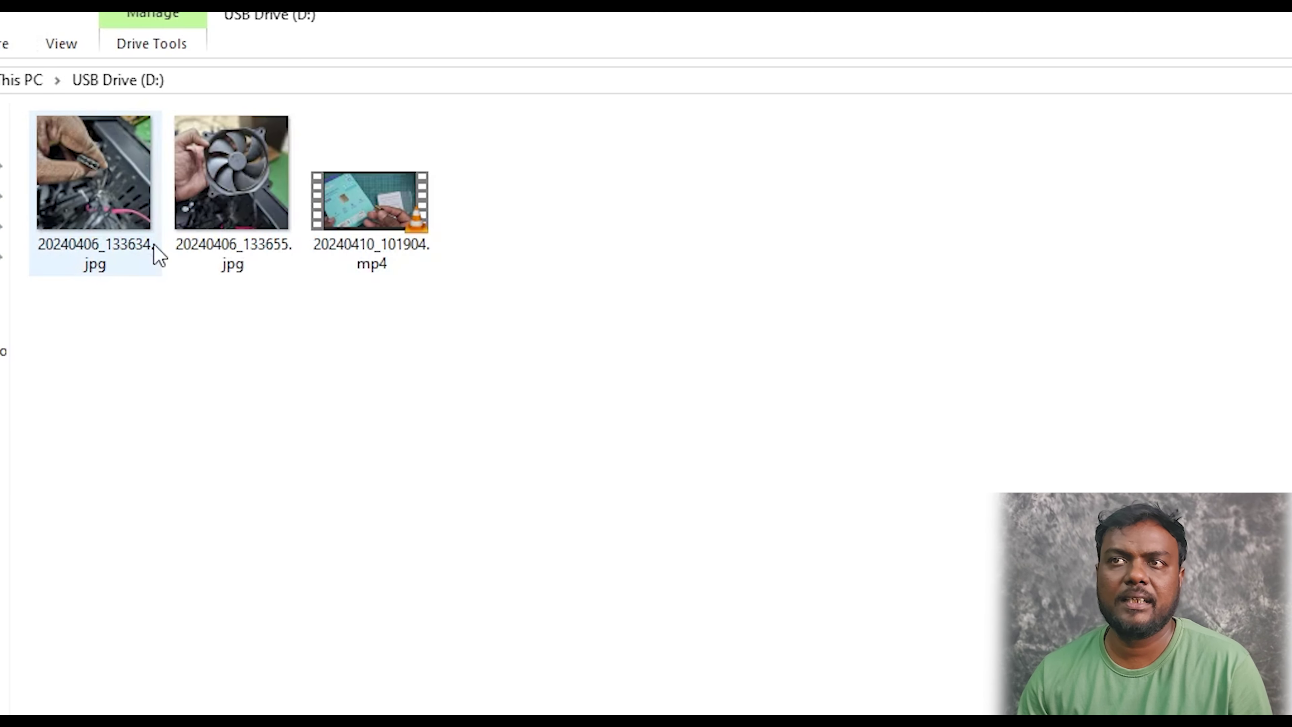
pyautogui.click(61, 43)
pyautogui.click(109, 78)
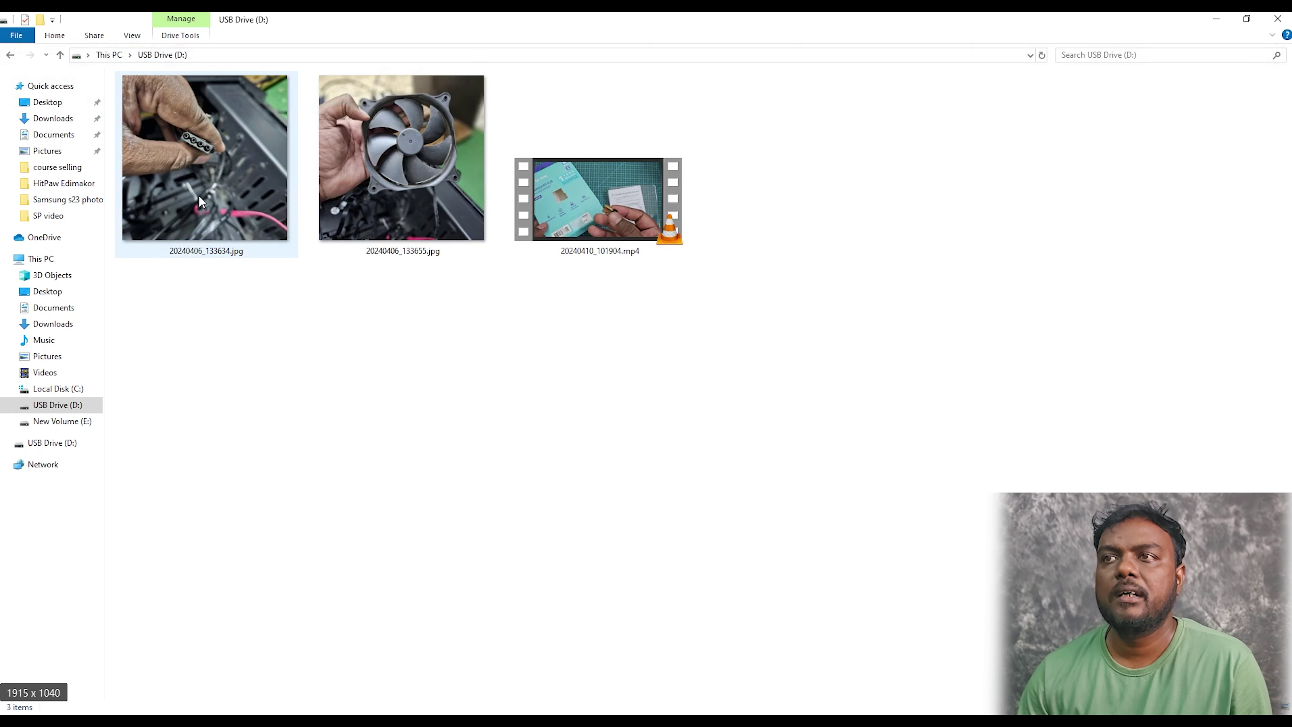
# Step: Delete the two JPG photos and the MP4 video from USB Drive (D:)
pyautogui.click(370, 200)
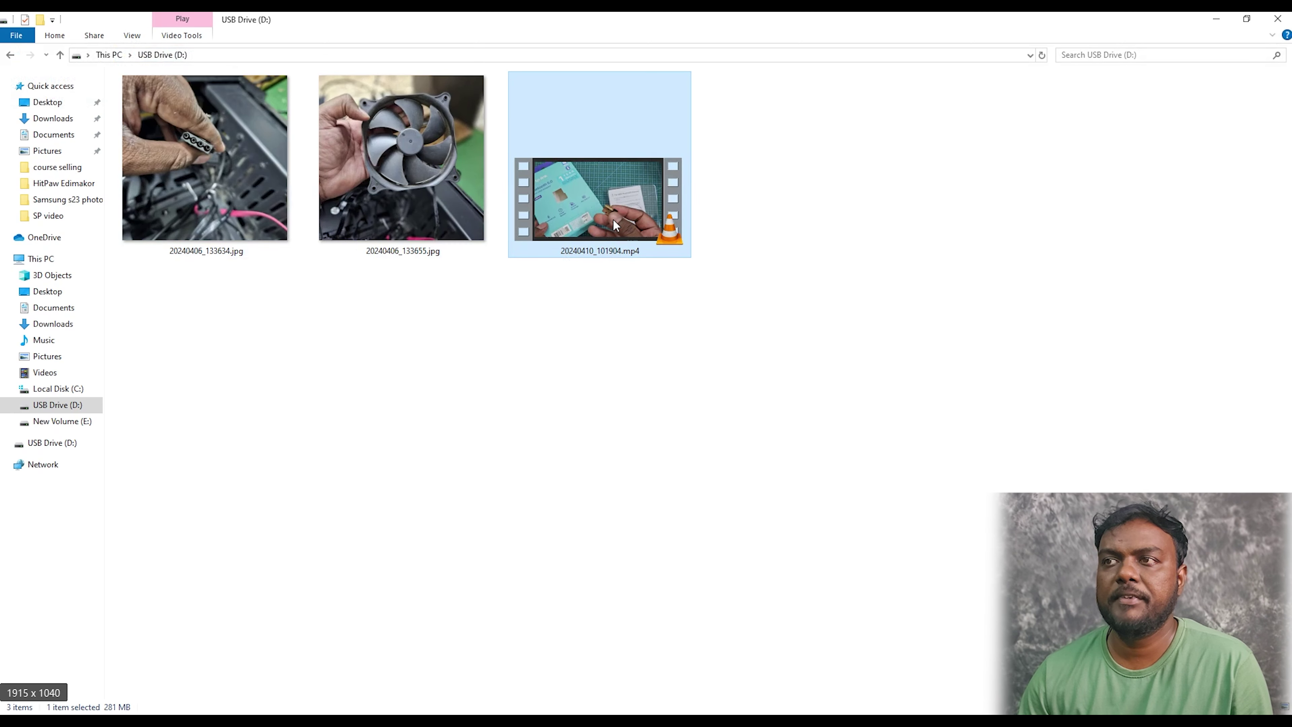
pyautogui.click(595, 353)
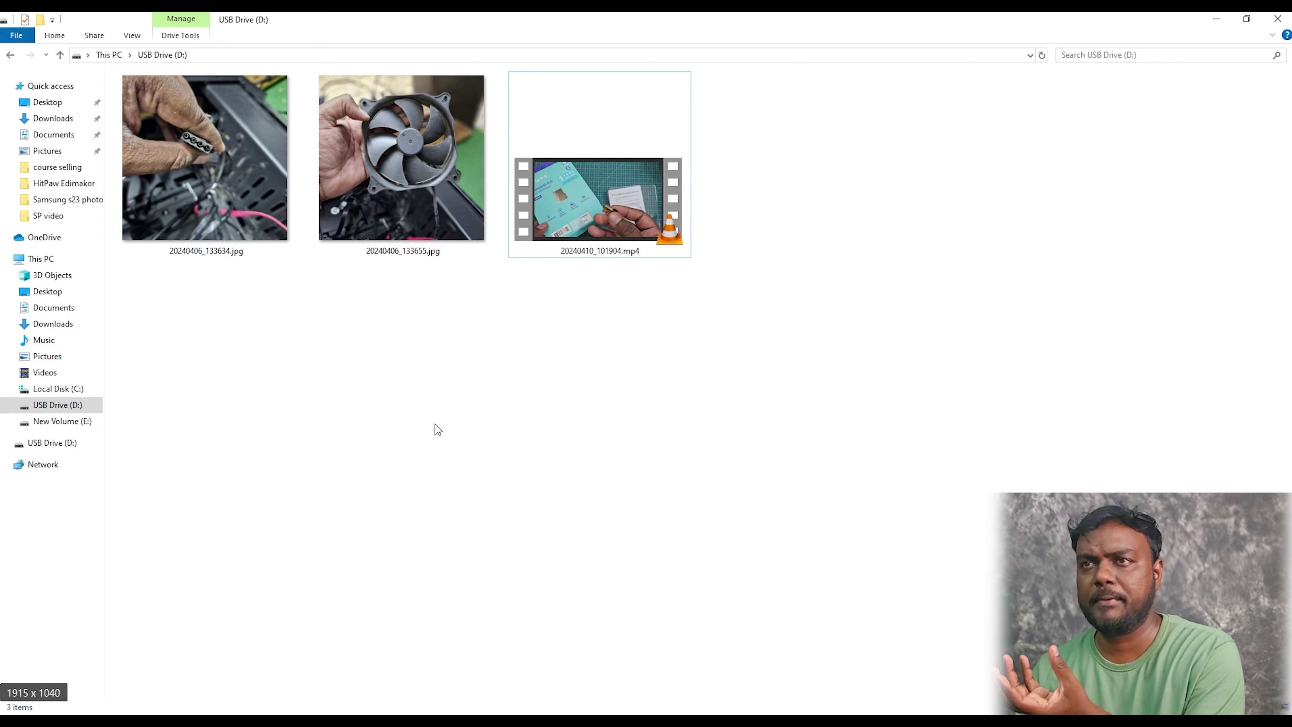
pyautogui.click(621, 254)
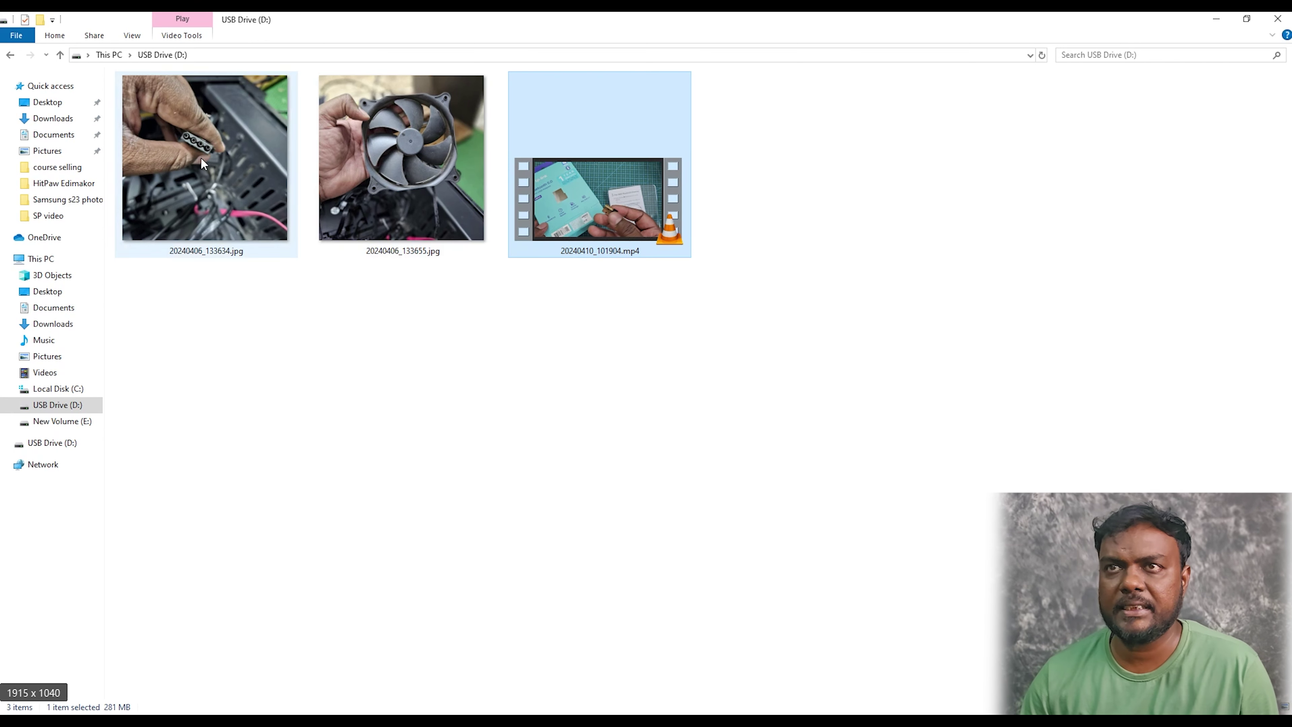
pyautogui.moveTo(281, 322); pyautogui.dragTo(612, 180)
pyautogui.rightClick(612, 180)
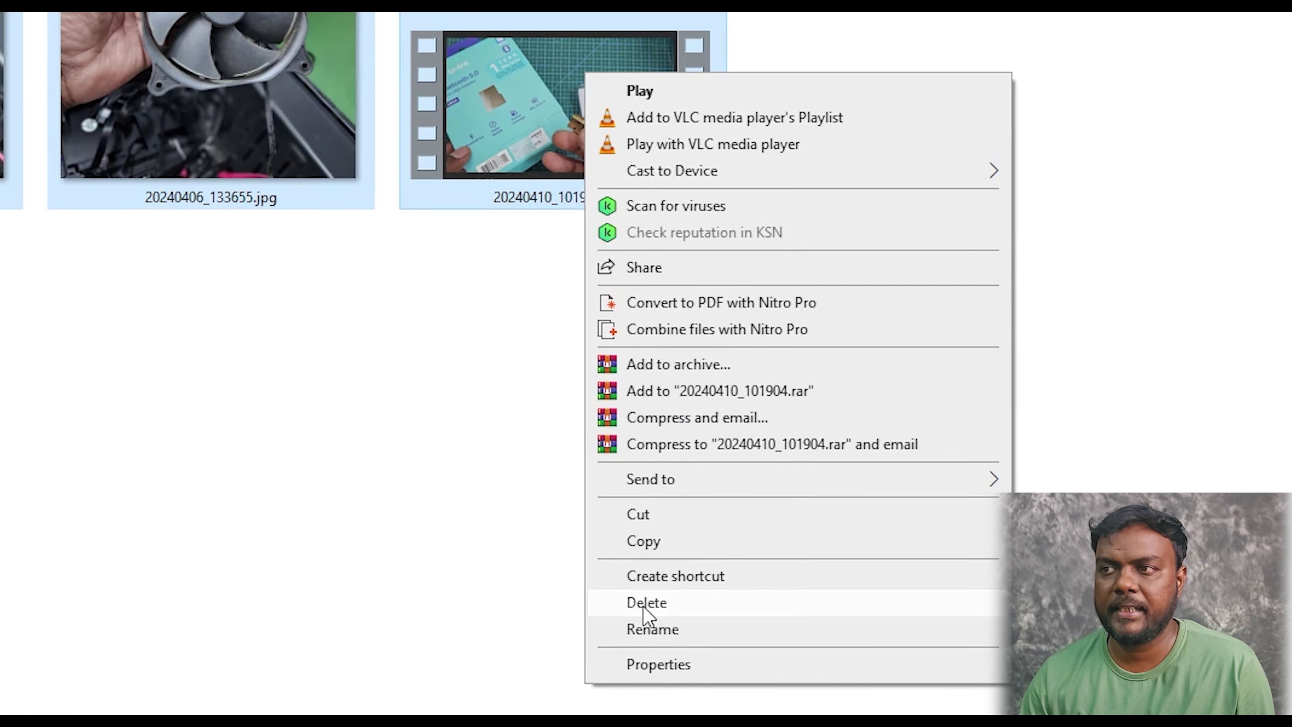
pyautogui.click(643, 606)
pyautogui.click(709, 428)
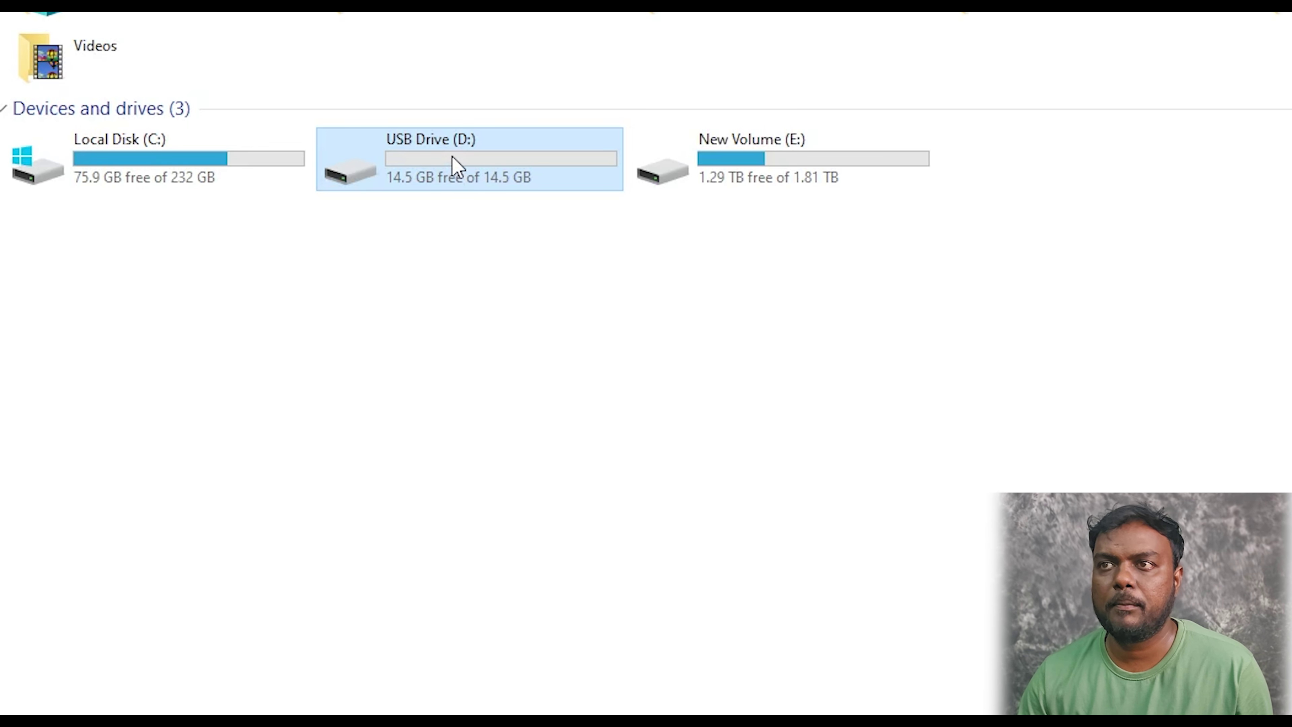
# Step: Quick-format USB Drive (D:) as FAT32 with an 8192-byte allocation unit size and no volume label
pyautogui.rightClick(454, 161)
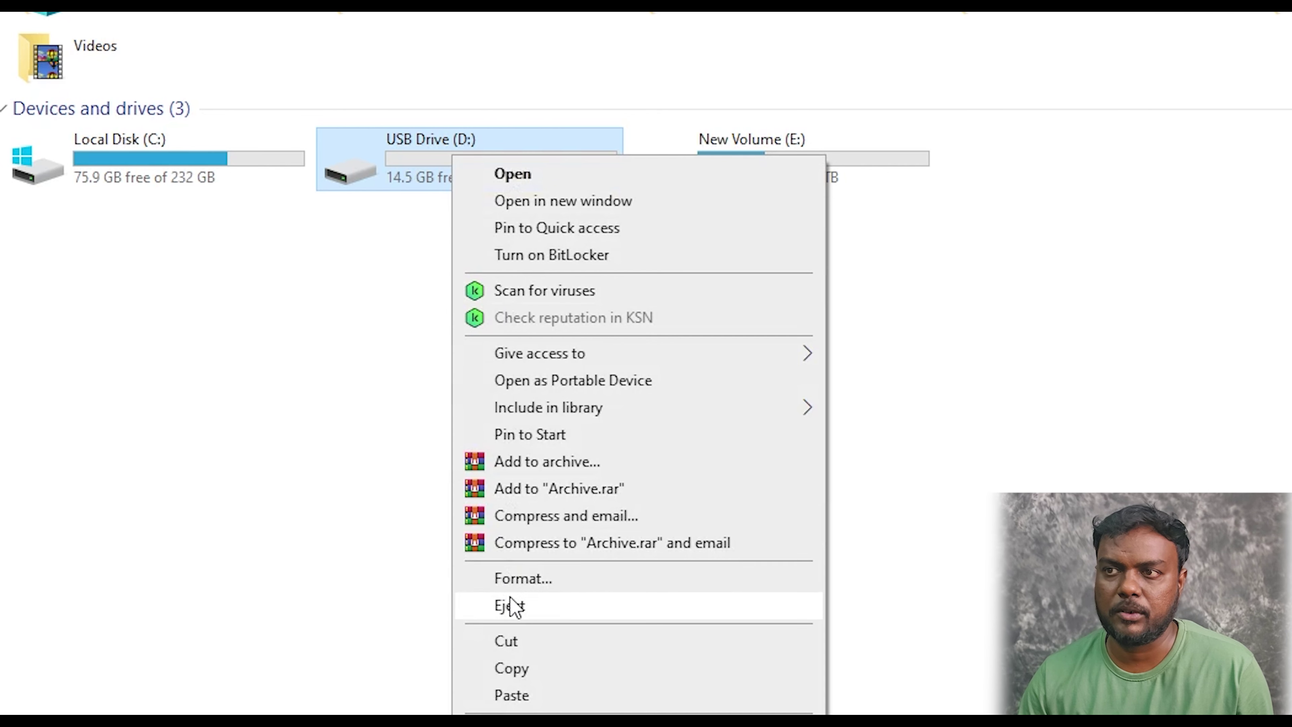
pyautogui.click(509, 577)
pyautogui.click(137, 424)
pyautogui.click(659, 375)
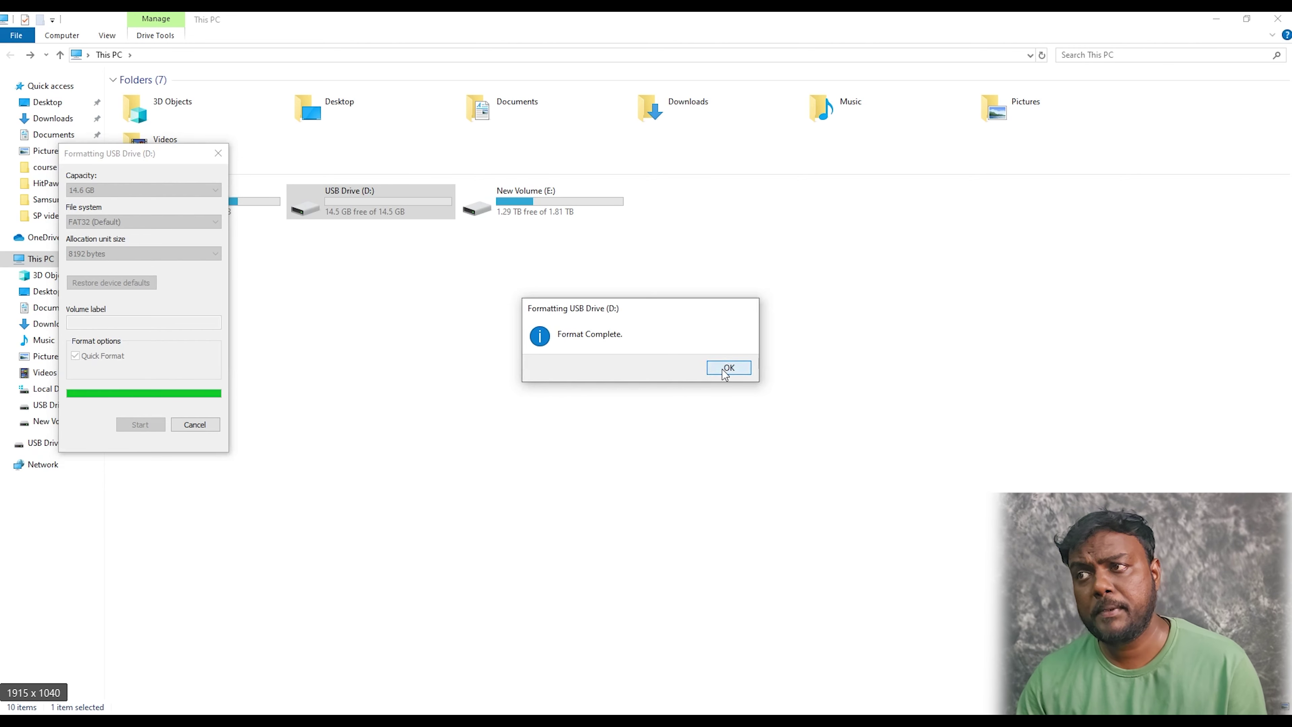
pyautogui.click(726, 369)
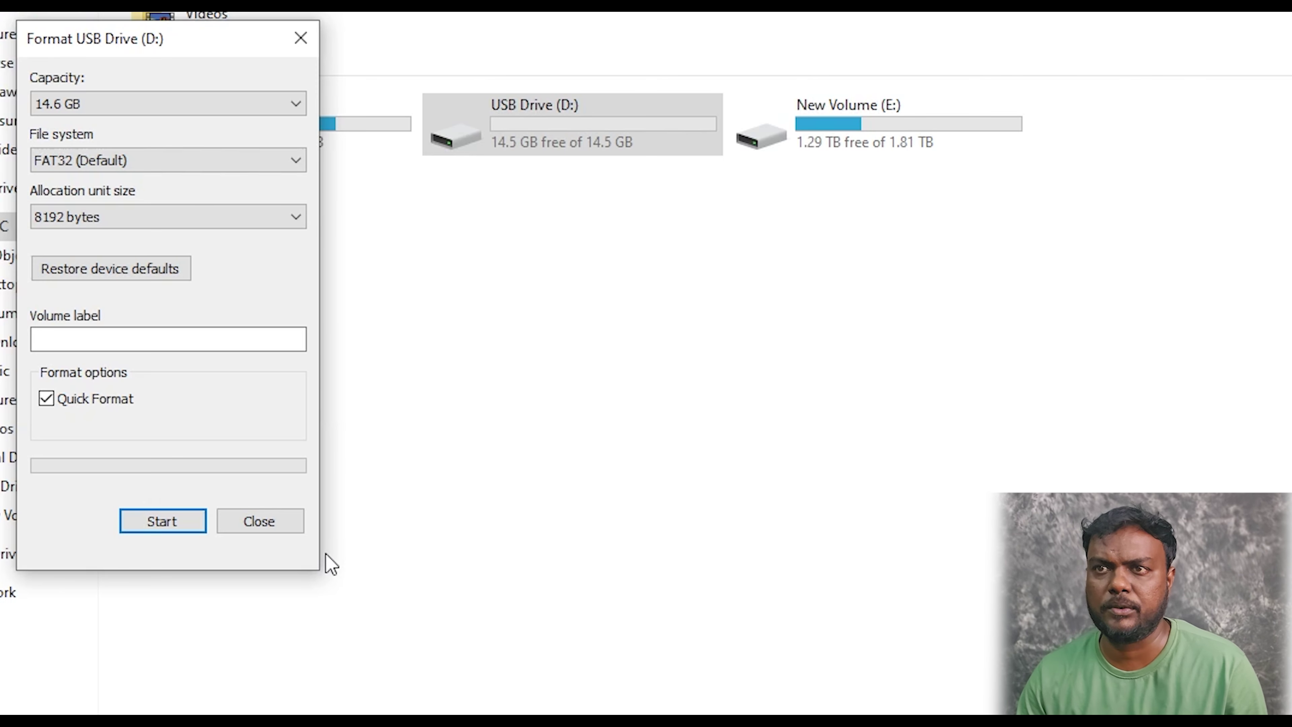
pyautogui.click(260, 520)
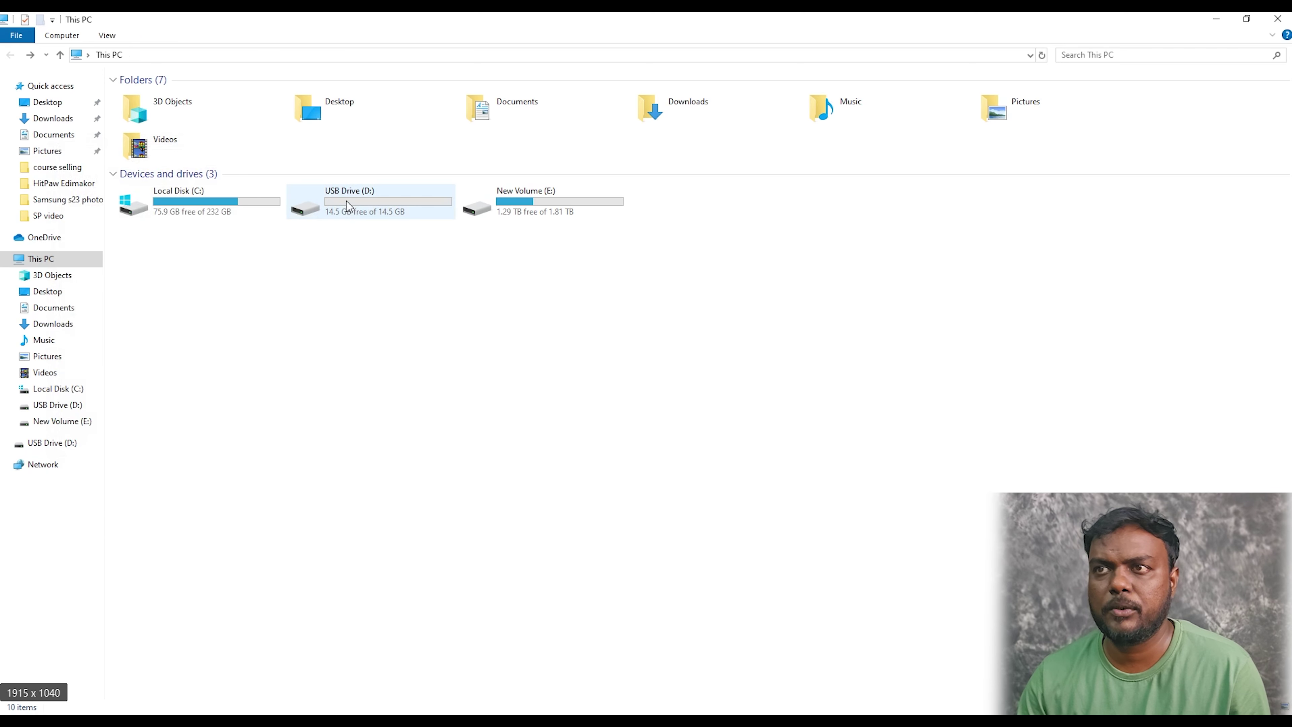
# Step: Check the formatted USB Drive (D:) and the Recycle Bin for remaining files, closing both windows
pyautogui.doubleClick(346, 201)
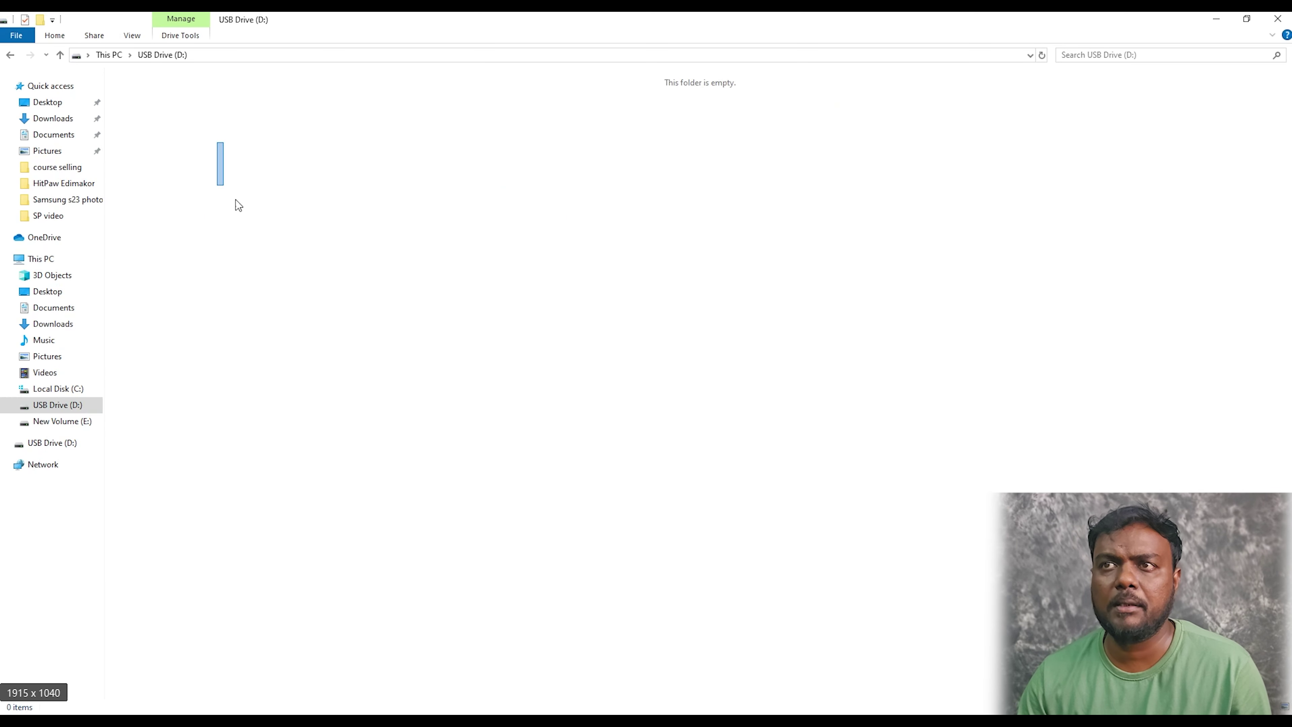
pyautogui.click(1278, 19)
pyautogui.doubleClick(32, 245)
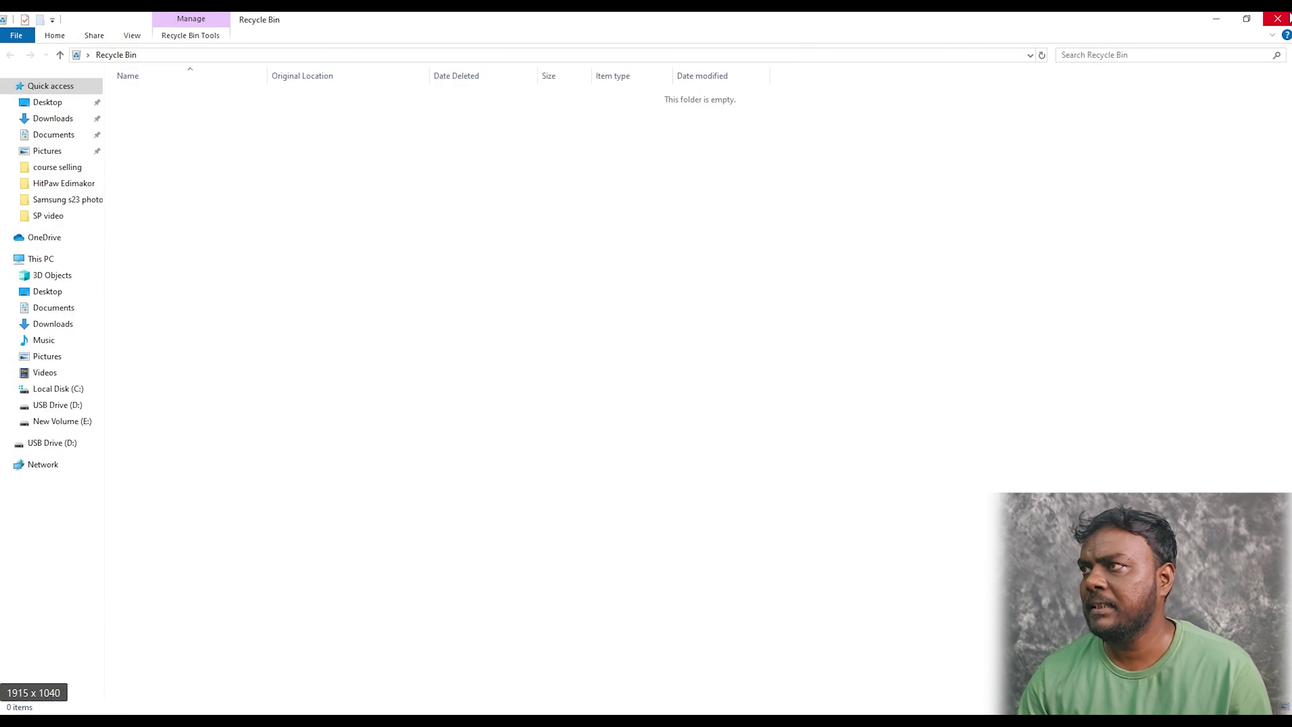
pyautogui.click(1289, 19)
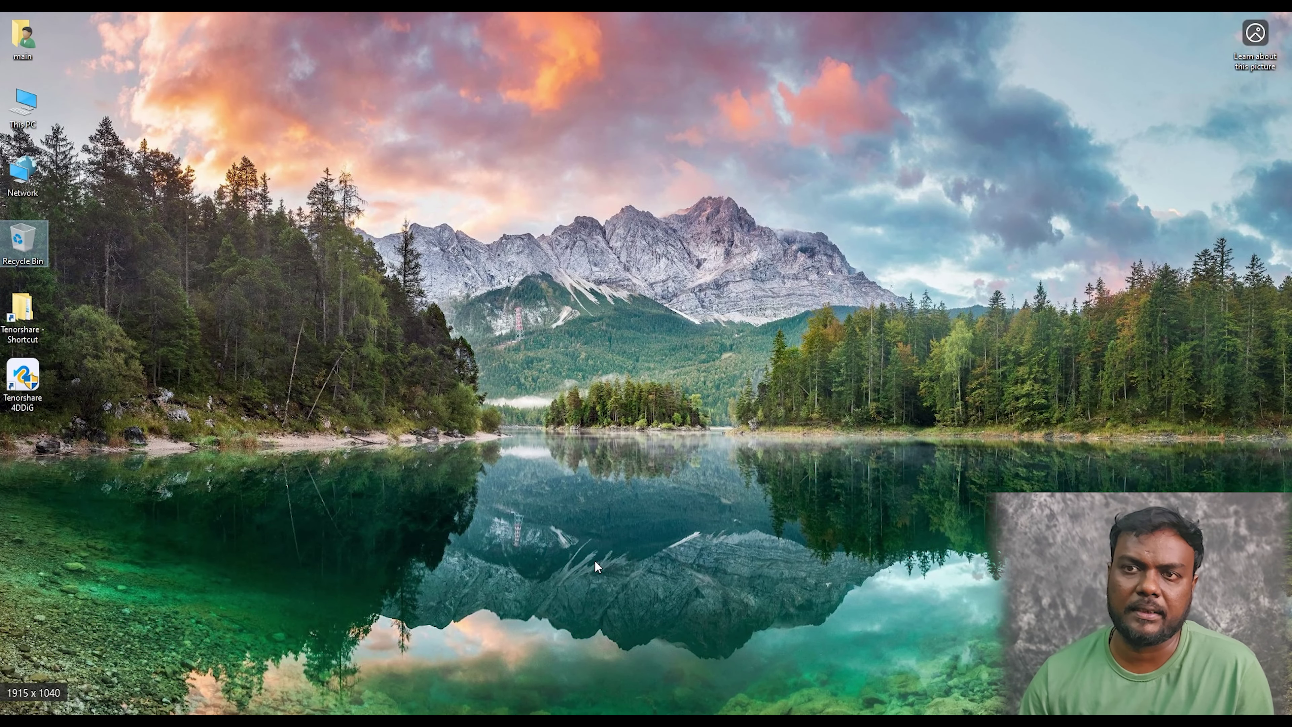
# Step: Move the Tenorshare 4DDiG shortcut towards the middle of the desktop and launch the program
pyautogui.moveTo(32, 381); pyautogui.dragTo(494, 311)
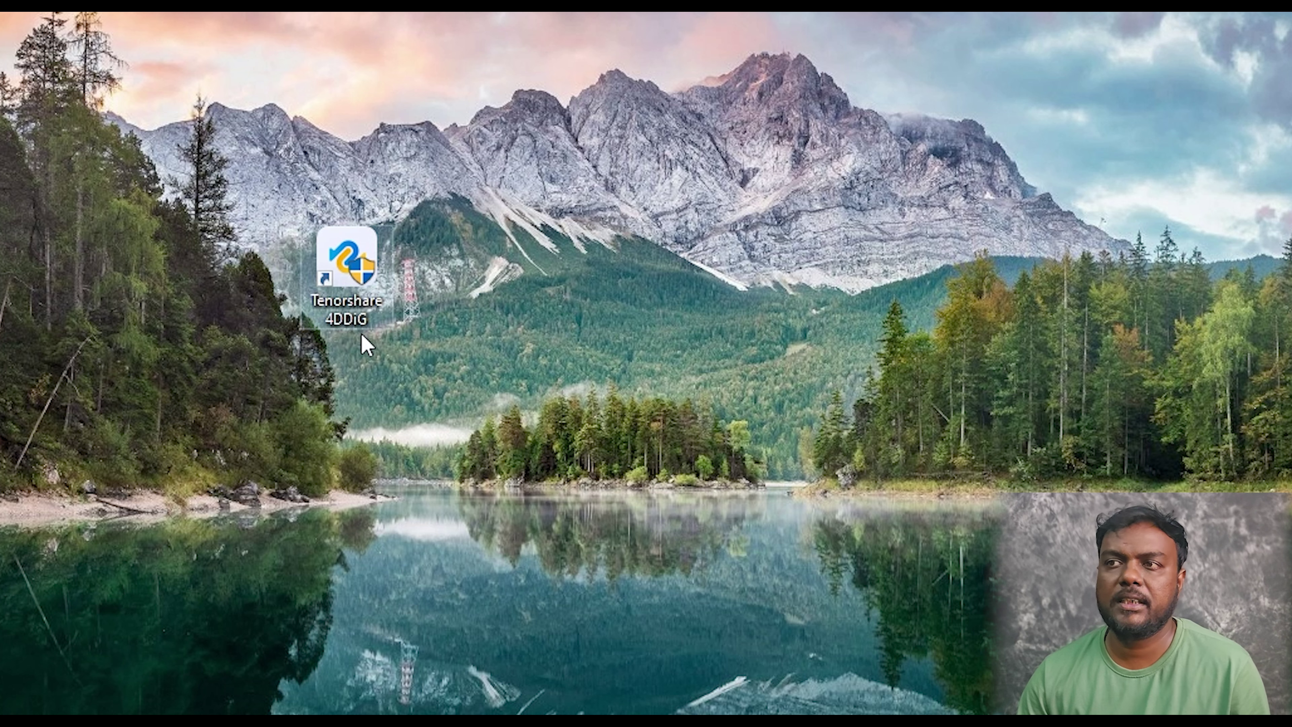
pyautogui.doubleClick(352, 282)
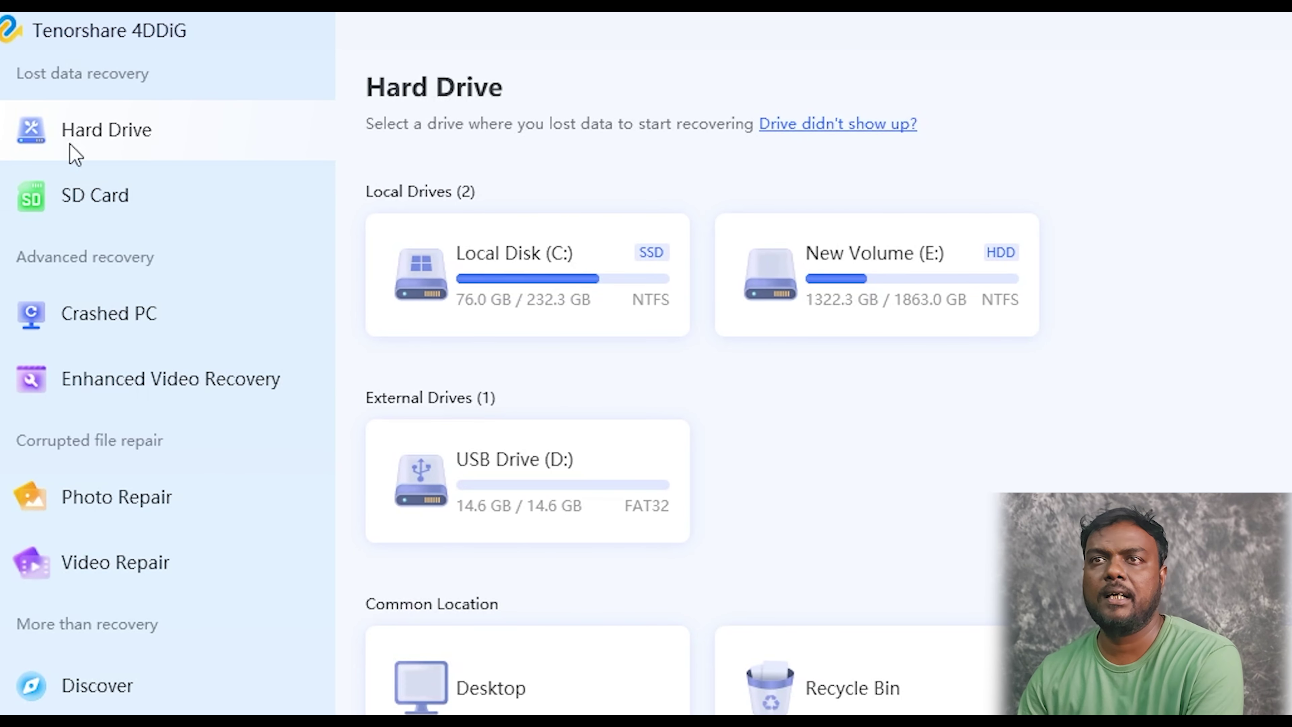
# Step: Examine the SD Card, Crashed PC, Photo Repair, Video Repair and Discover sections of 4DDiG
pyautogui.click(134, 211)
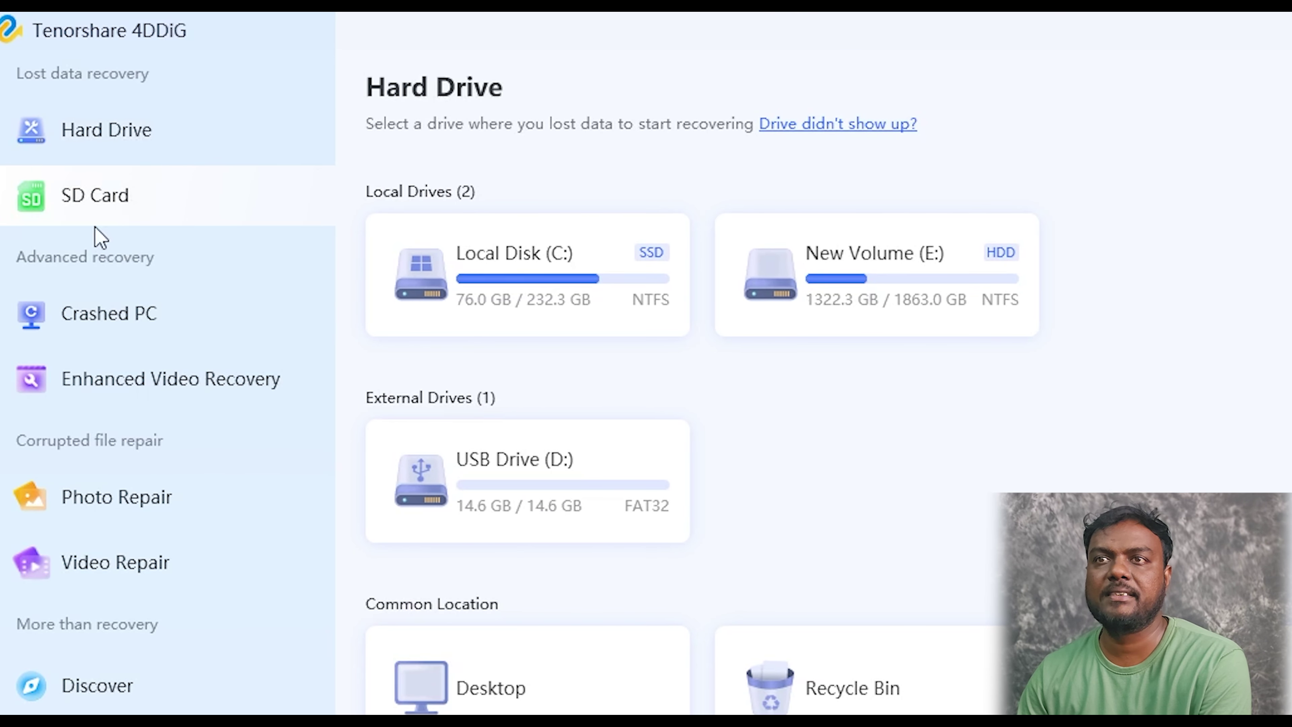
pyautogui.click(127, 320)
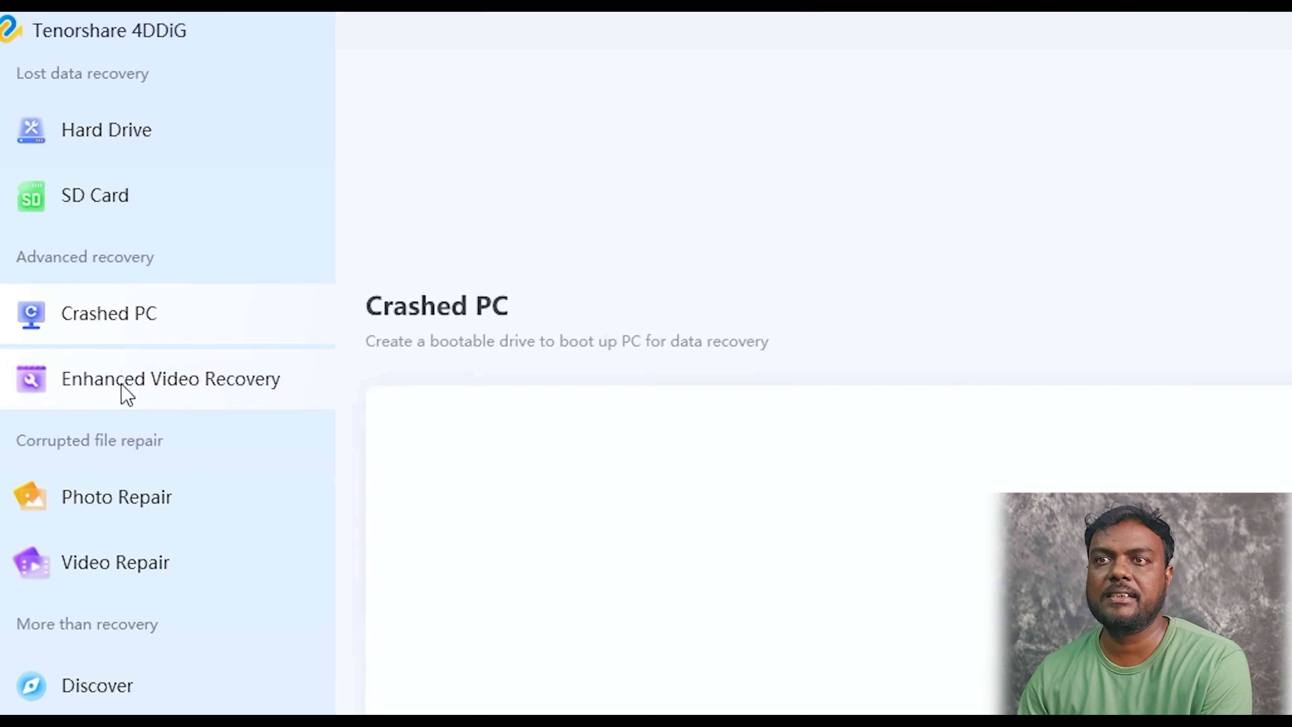
pyautogui.click(116, 521)
pyautogui.click(116, 570)
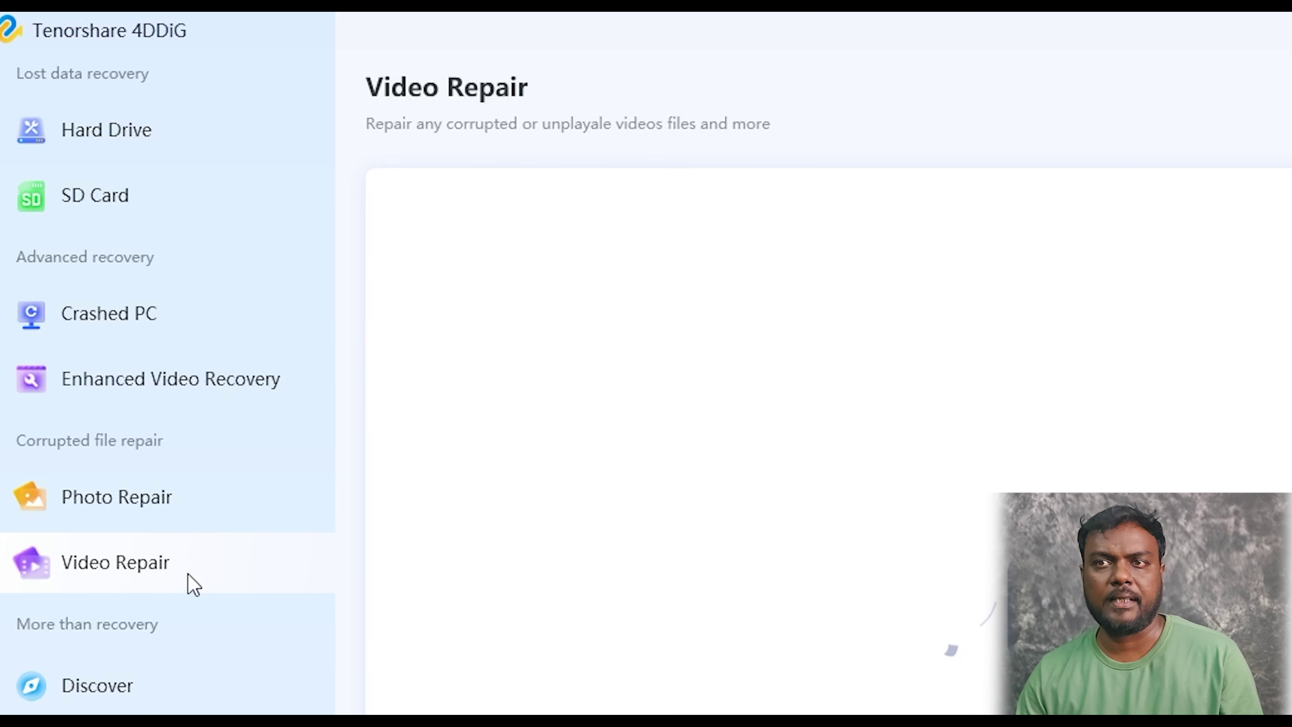
pyautogui.click(175, 512)
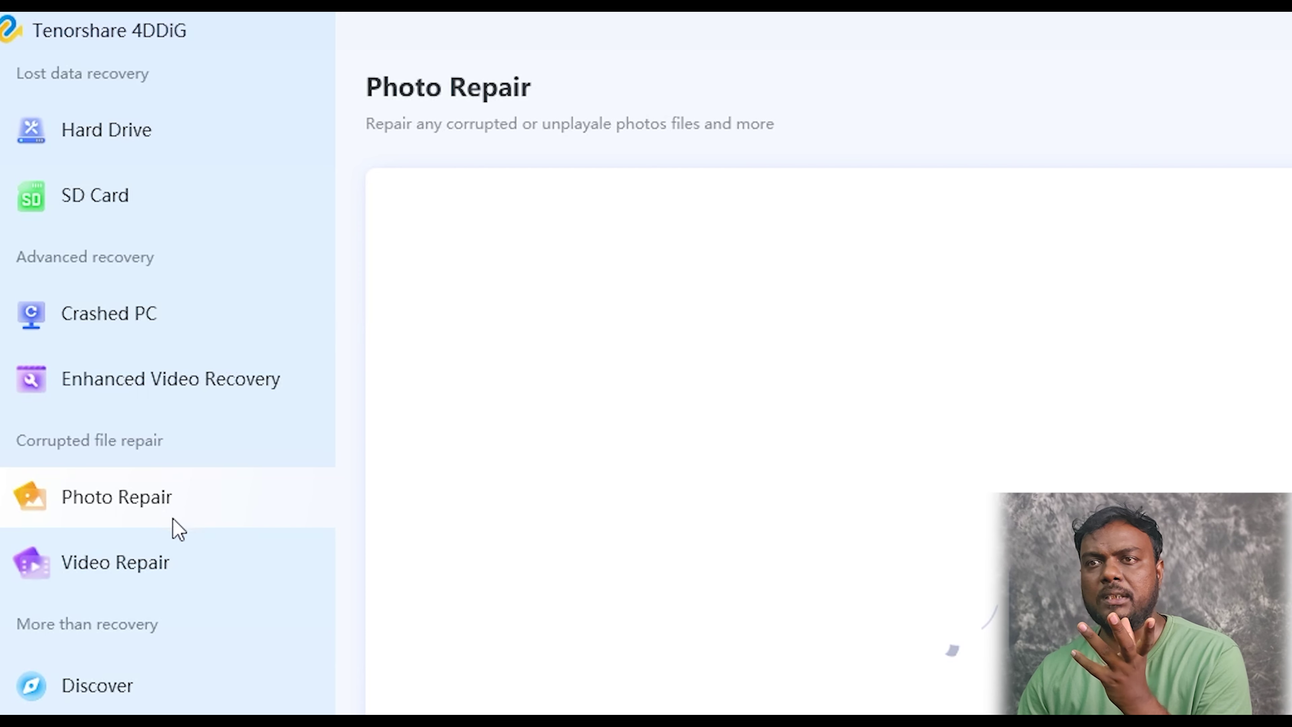
pyautogui.click(153, 568)
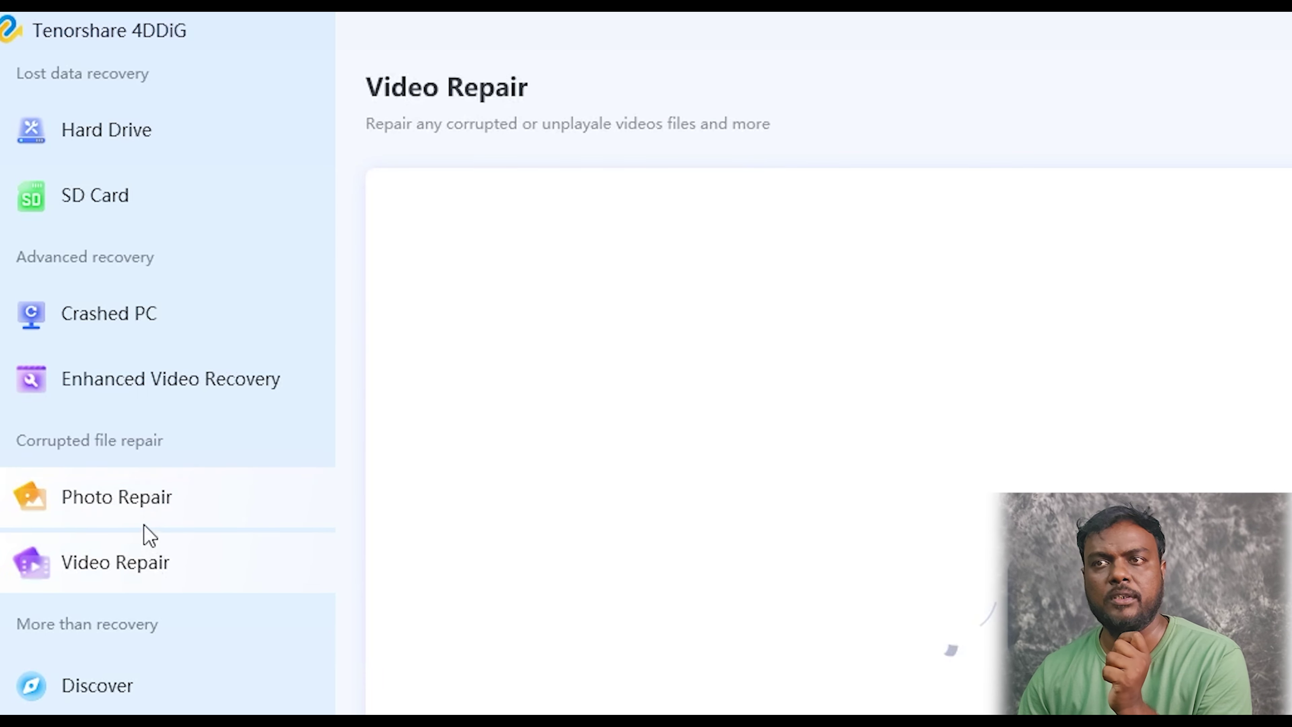
pyautogui.click(97, 704)
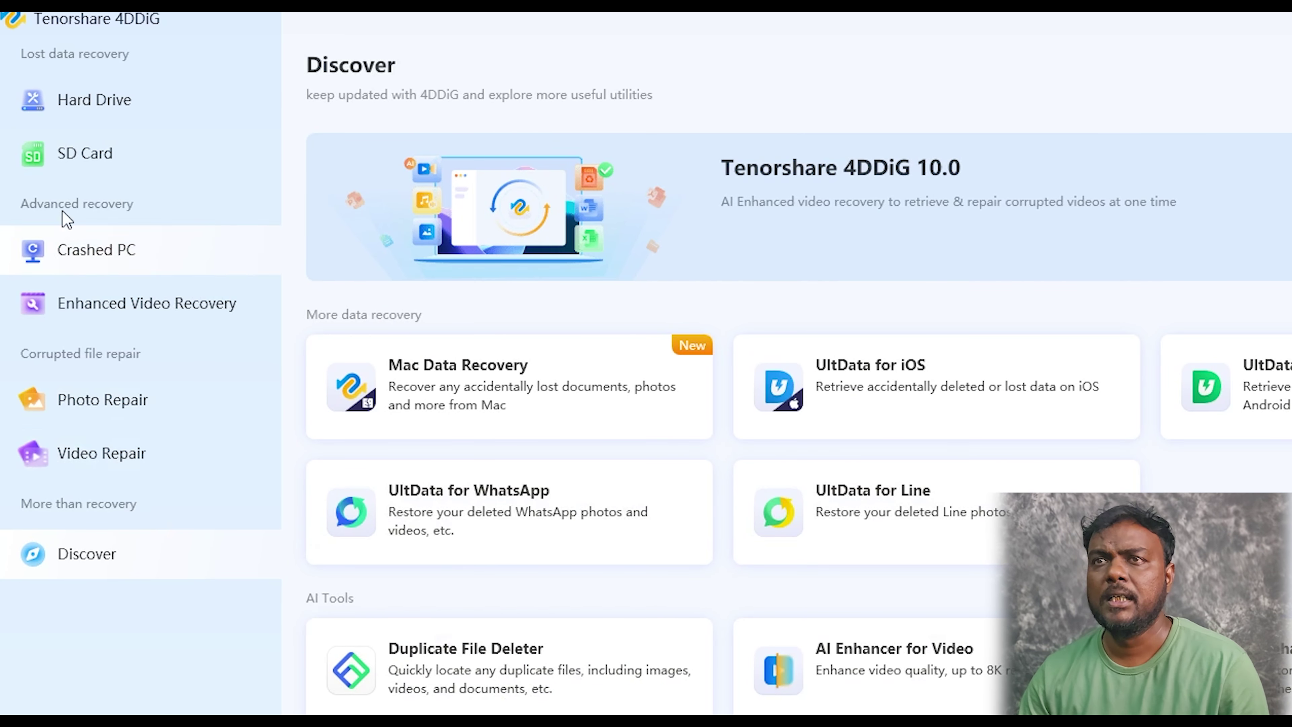
# Step: Rescan USB Drive (D:) for Photo and Video files only, instead of importing the historical scan results
pyautogui.click(94, 108)
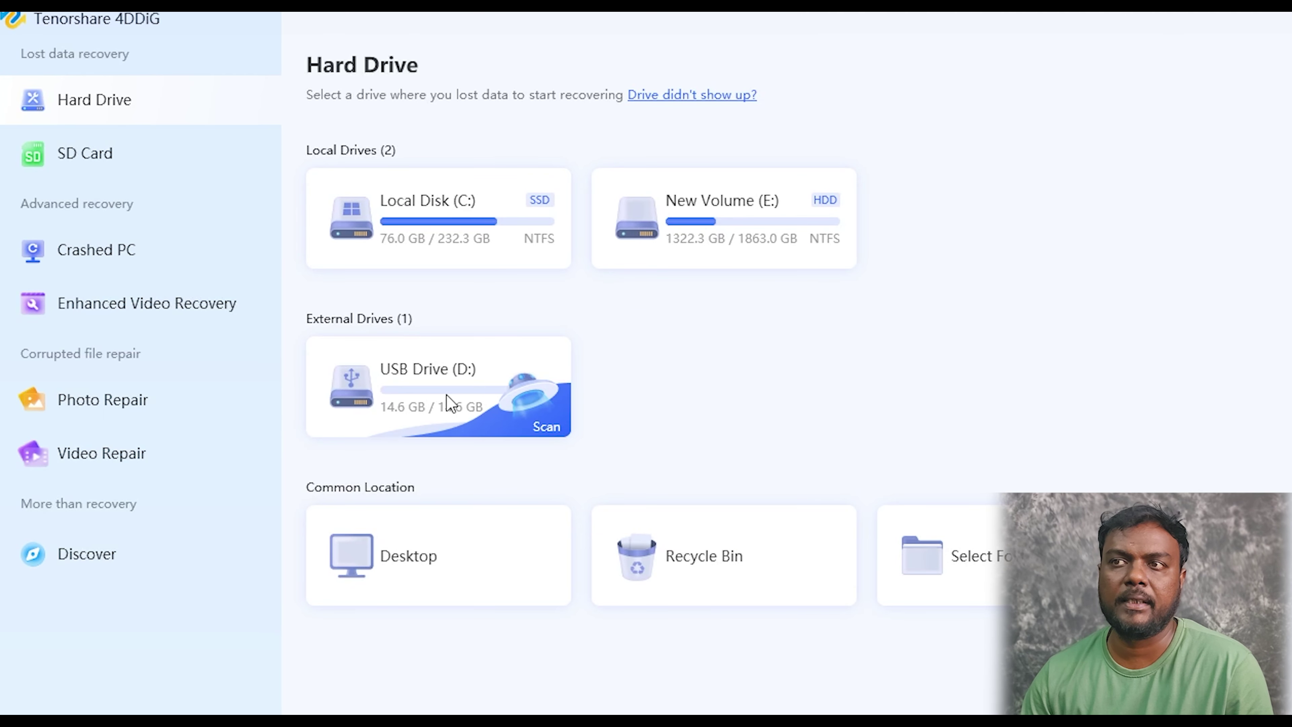
pyautogui.click(451, 403)
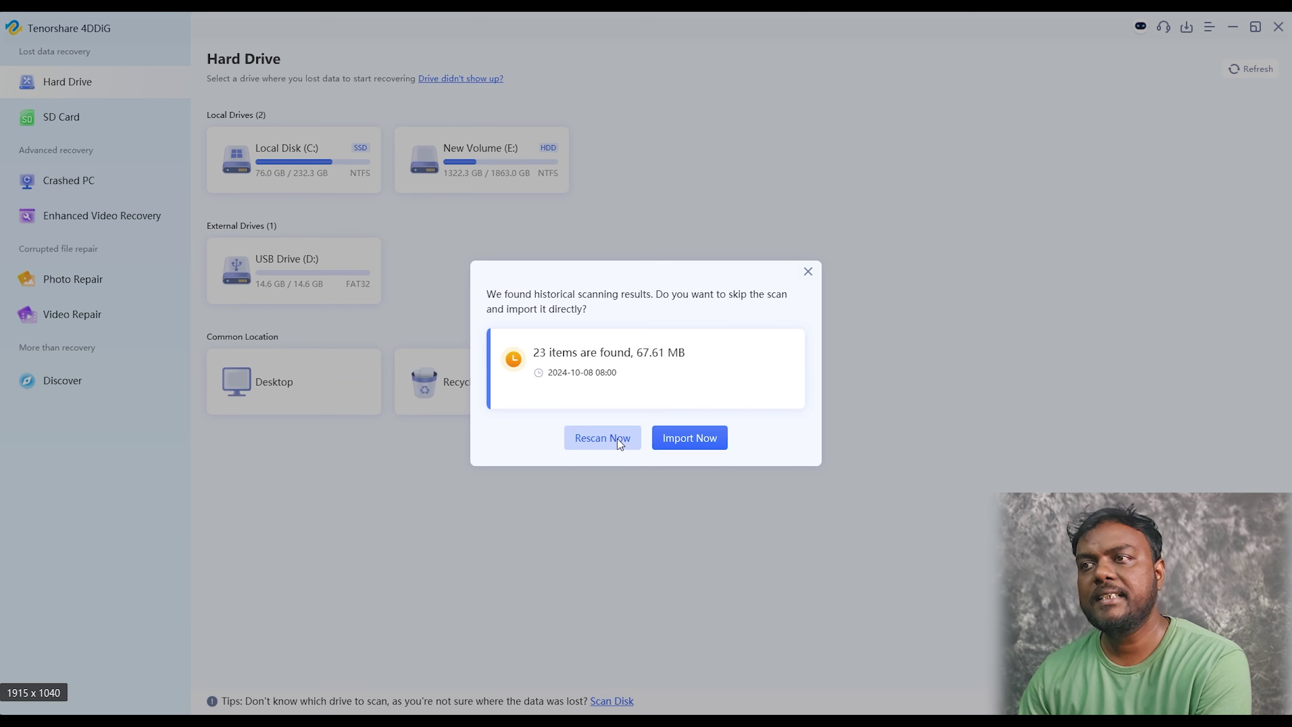
pyautogui.click(617, 445)
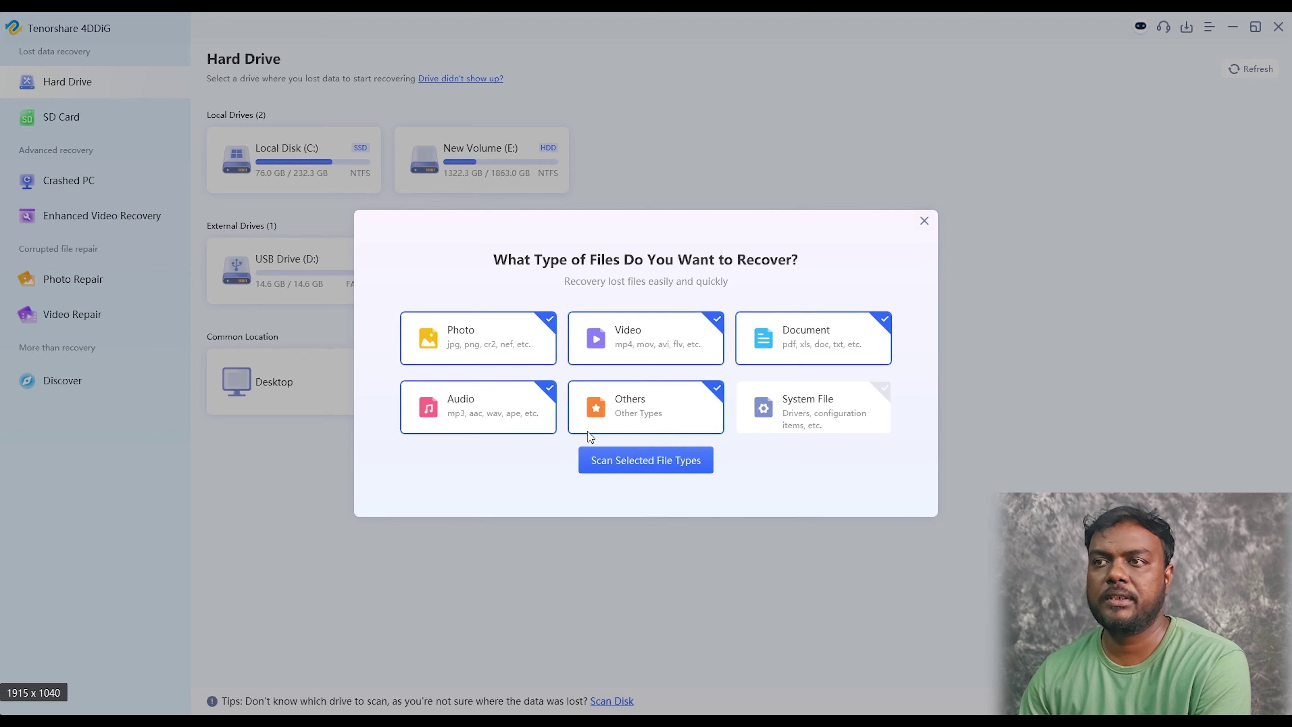
pyautogui.click(546, 405)
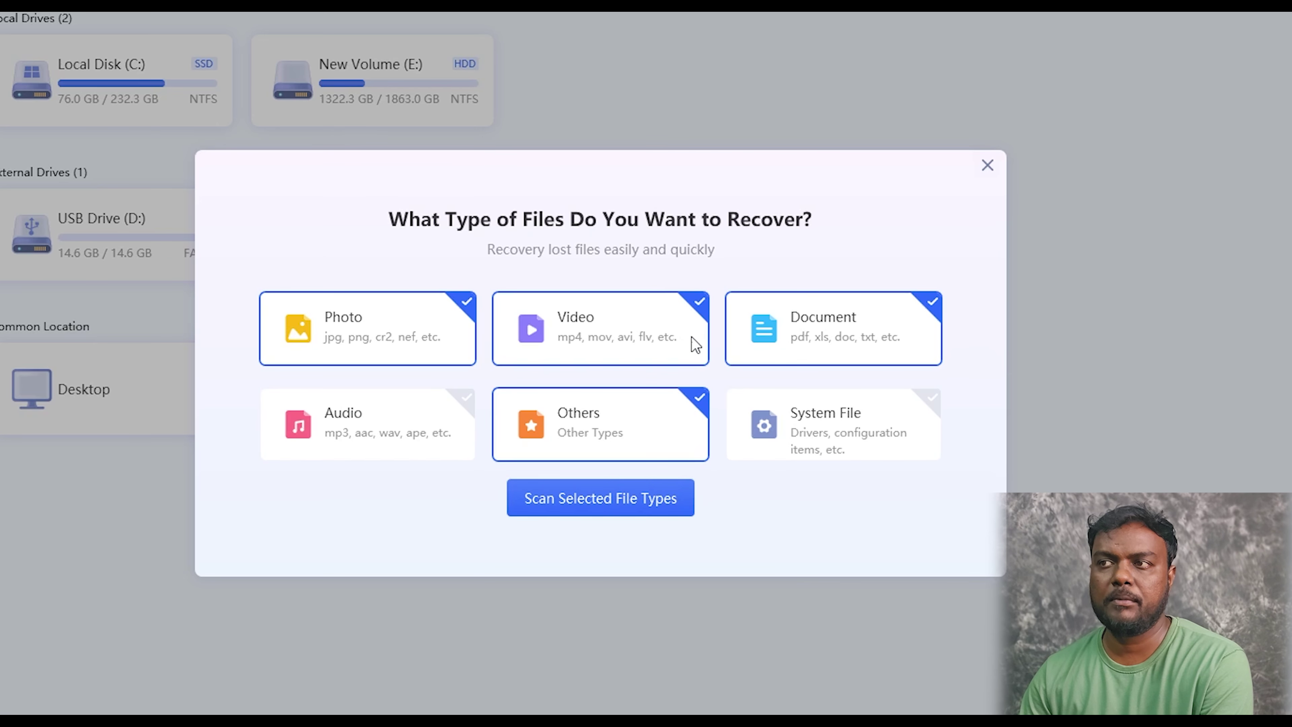
pyautogui.click(700, 400)
pyautogui.click(916, 313)
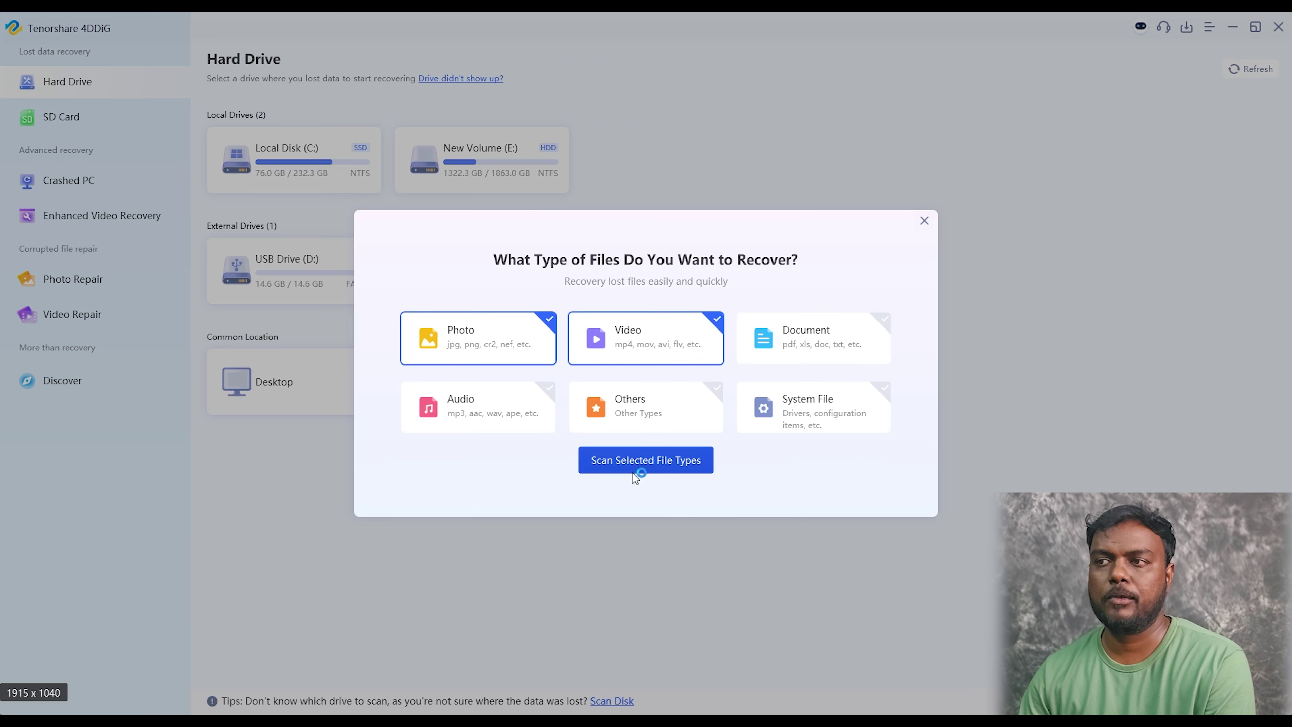
pyautogui.click(538, 534)
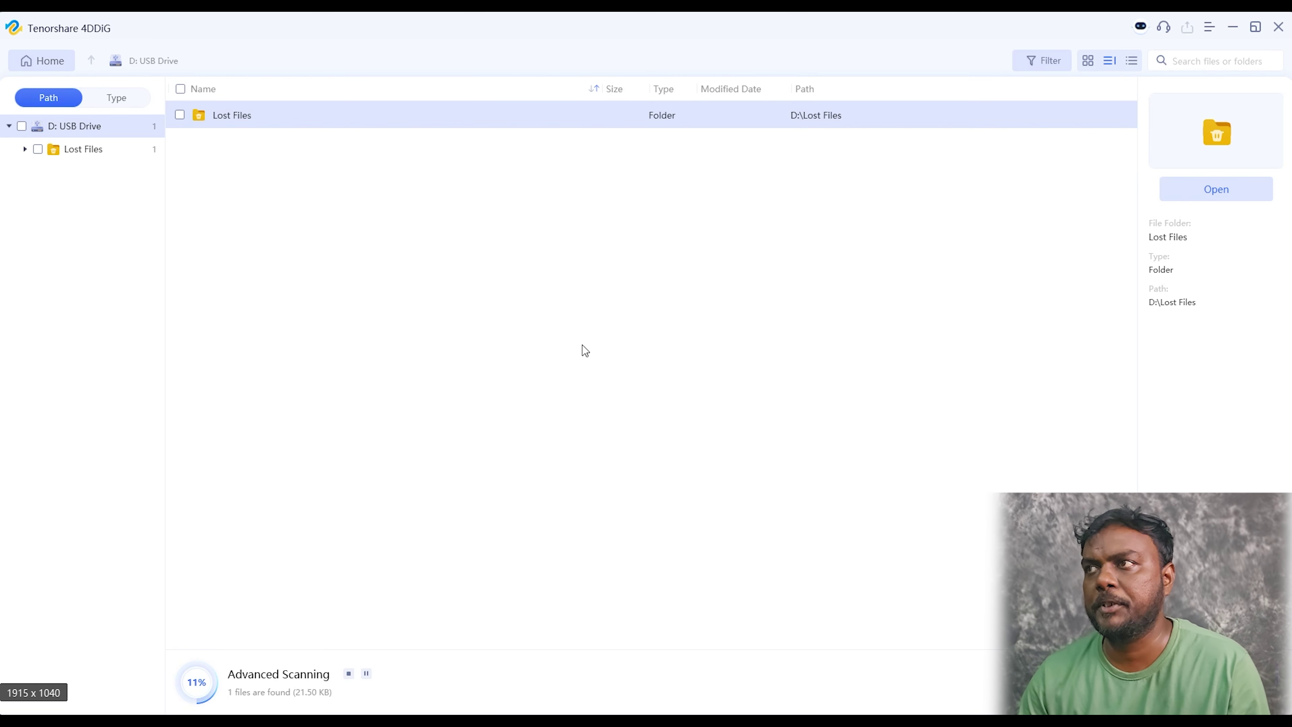
# Step: Compare the thumbnail, preview-pane and list views of the scan results
pyautogui.click(951, 95)
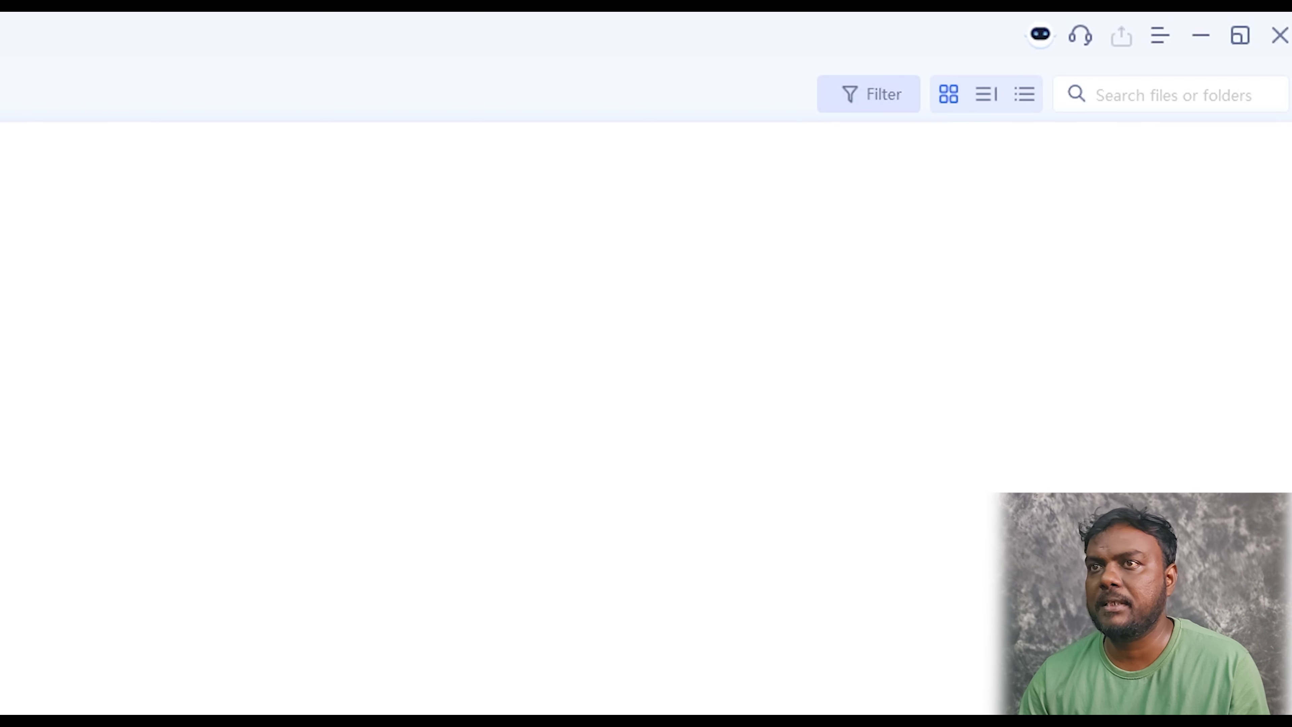
pyautogui.click(986, 94)
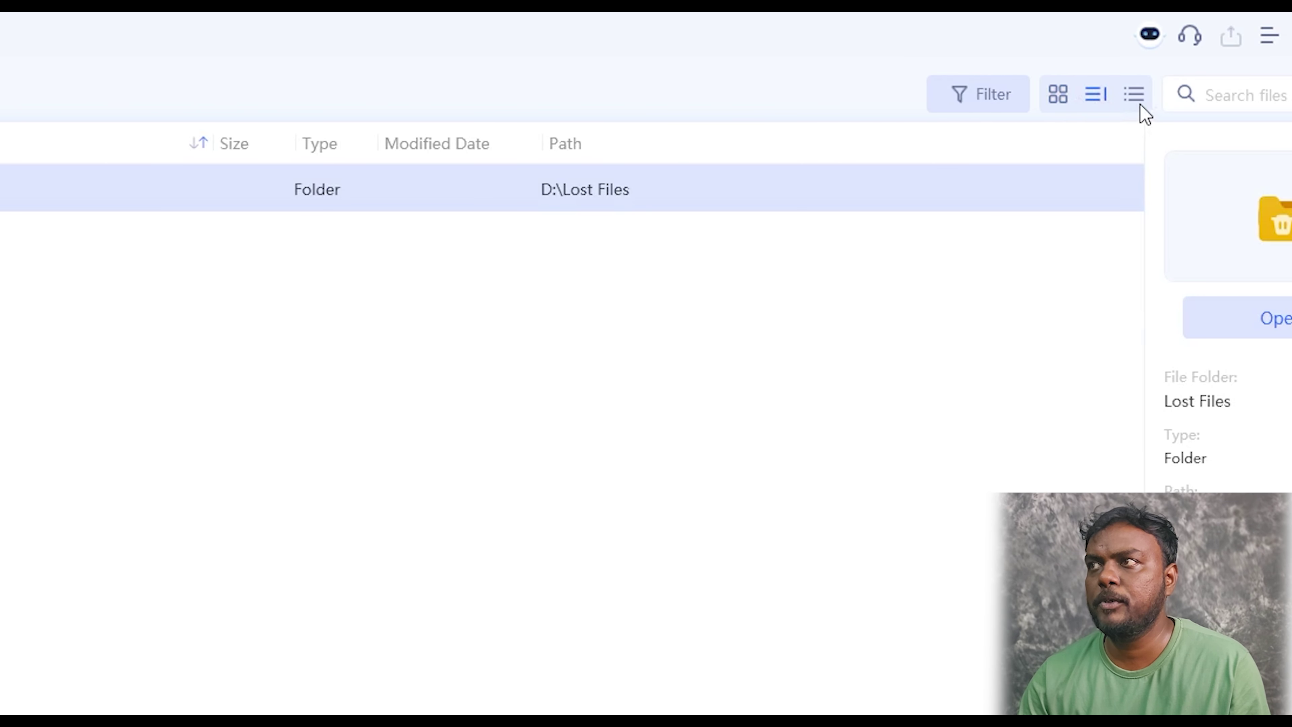
pyautogui.click(1135, 97)
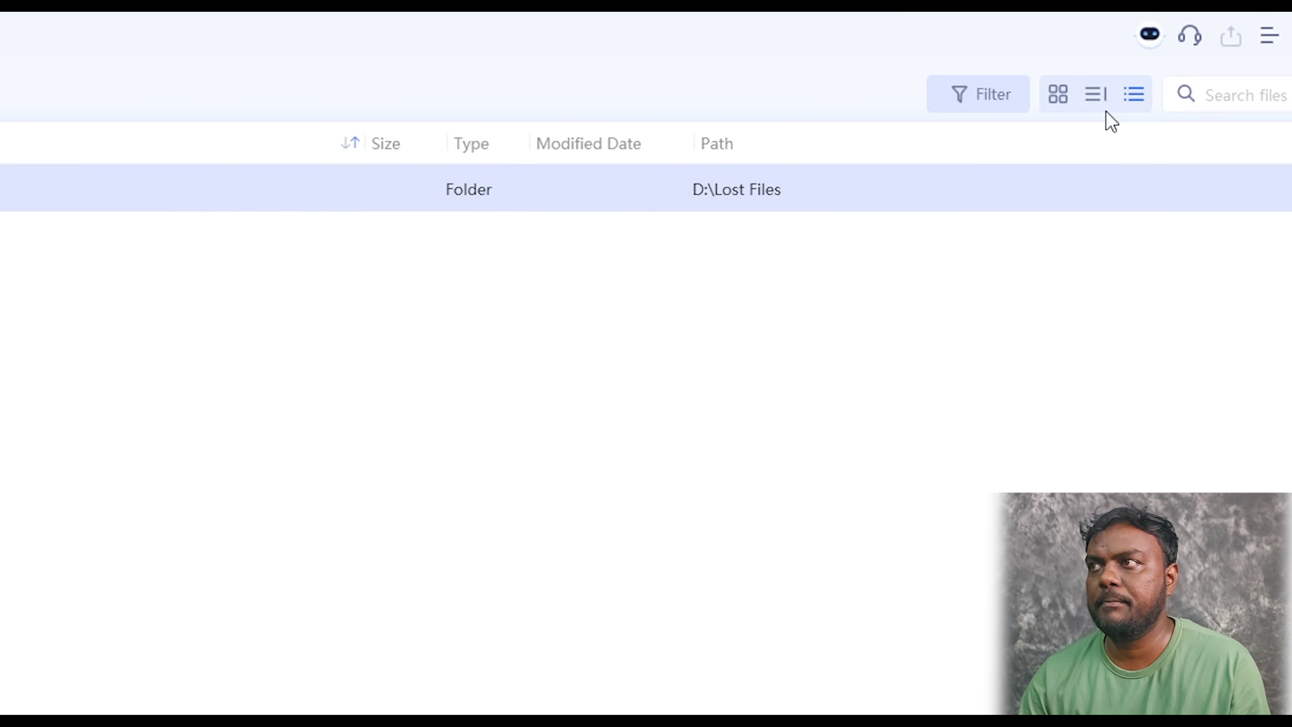
pyautogui.click(1051, 101)
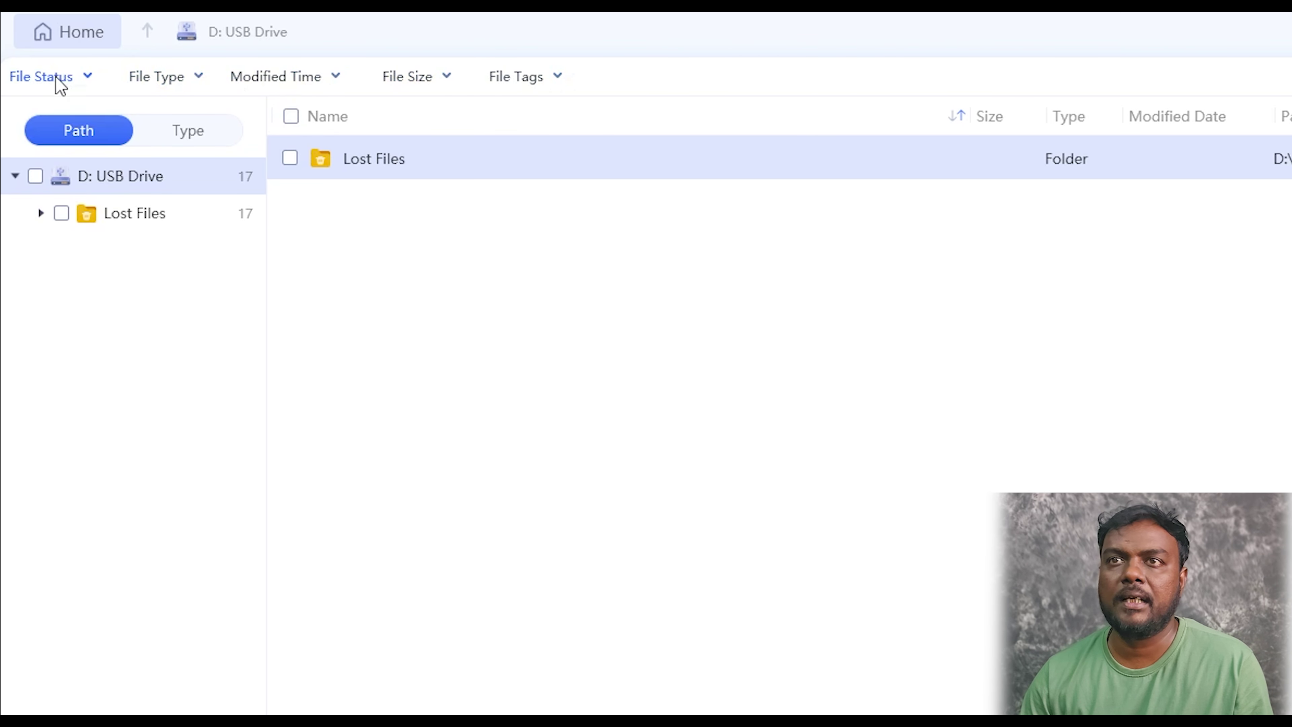
# Step: Filter the scan results to All Status and the Photo file type only
pyautogui.click(87, 77)
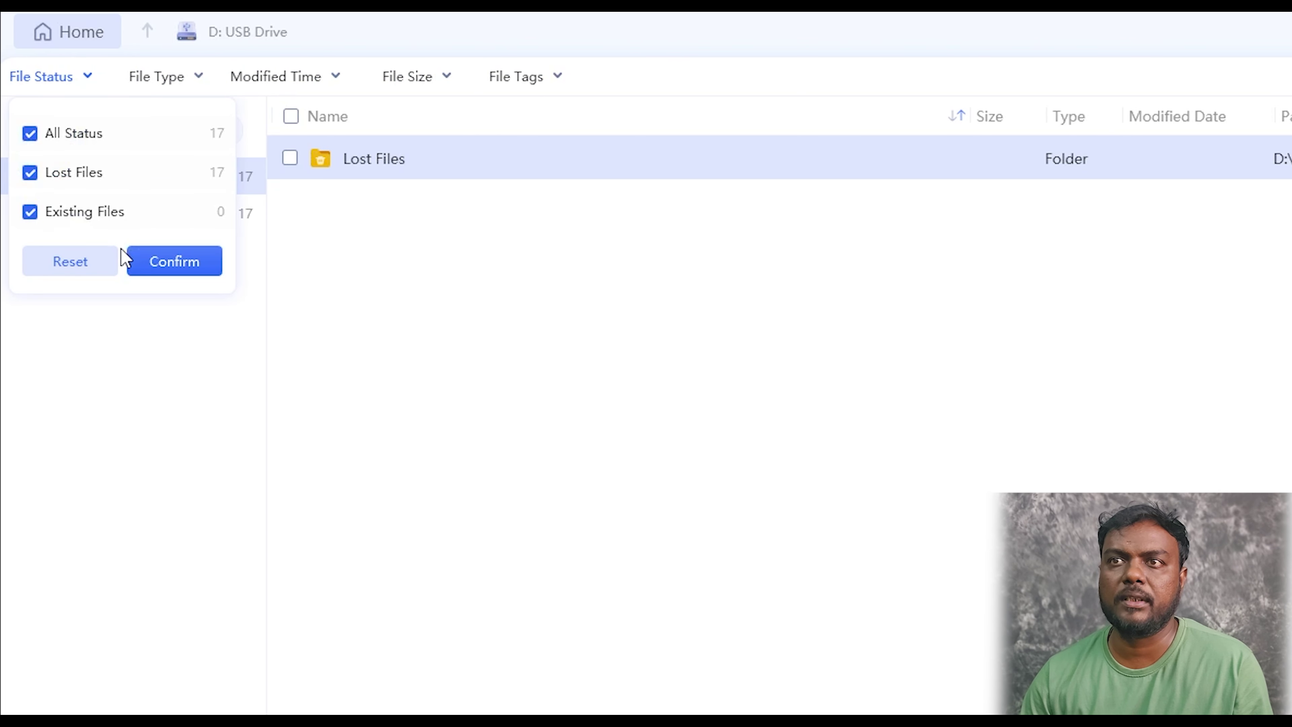
pyautogui.click(178, 267)
pyautogui.click(245, 82)
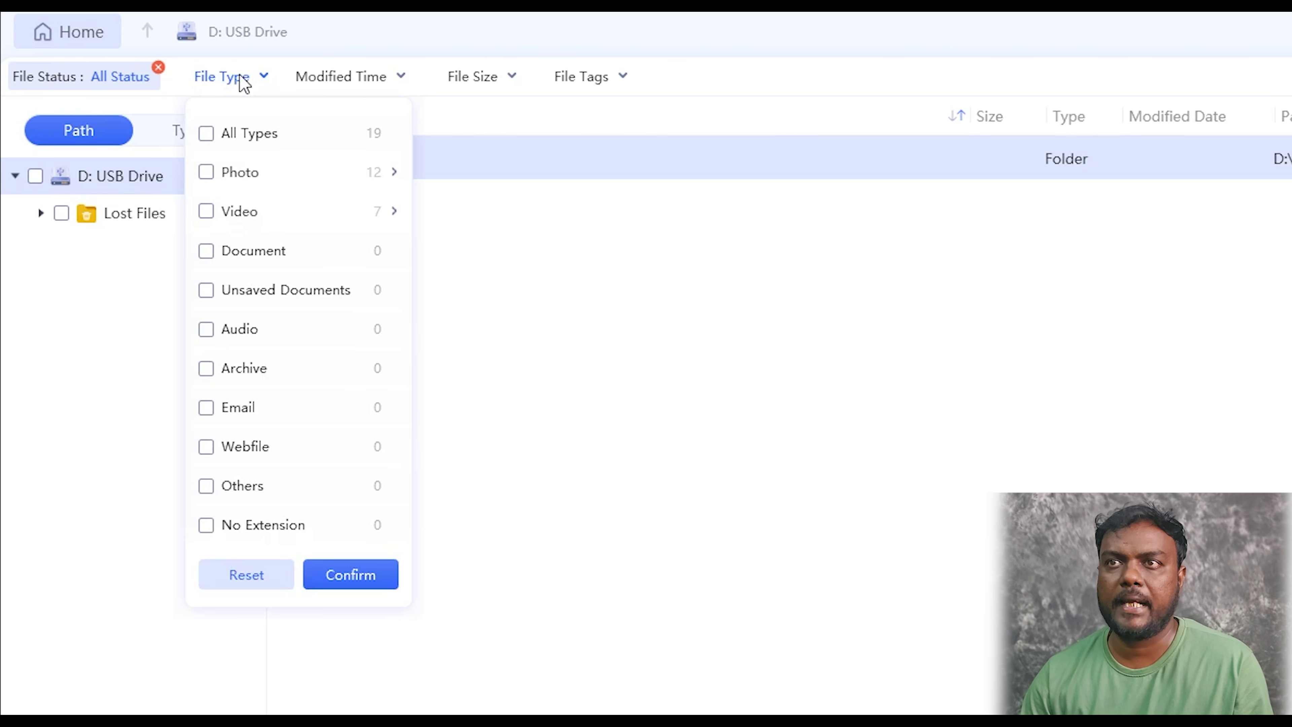
pyautogui.click(207, 173)
pyautogui.click(214, 213)
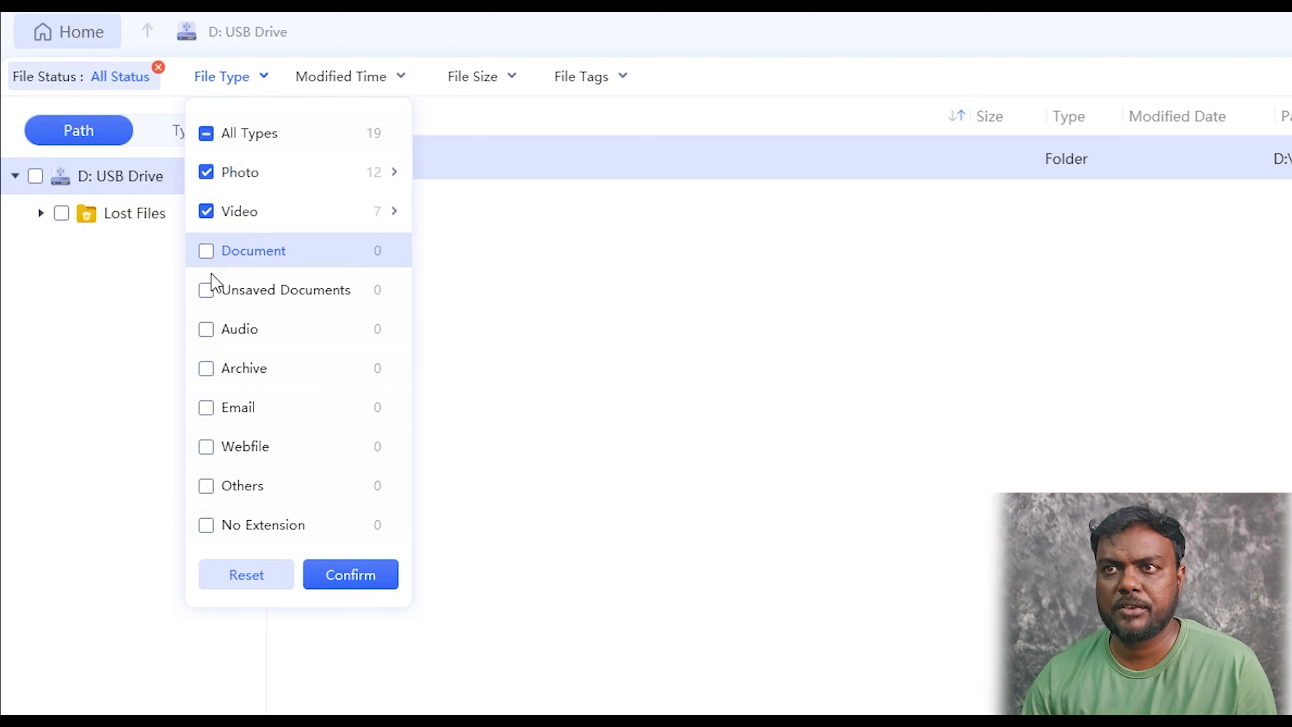
pyautogui.click(207, 291)
pyautogui.click(207, 252)
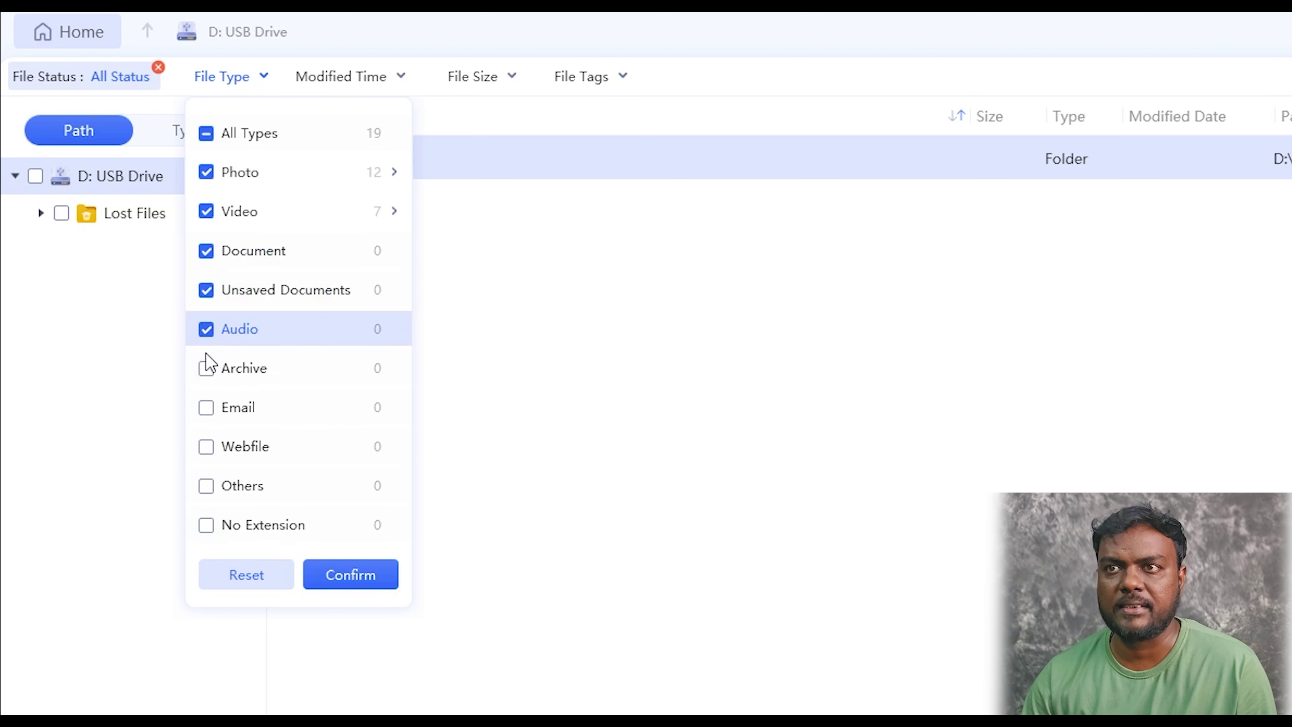
pyautogui.click(206, 330)
pyautogui.click(207, 289)
pyautogui.click(207, 250)
pyautogui.click(208, 212)
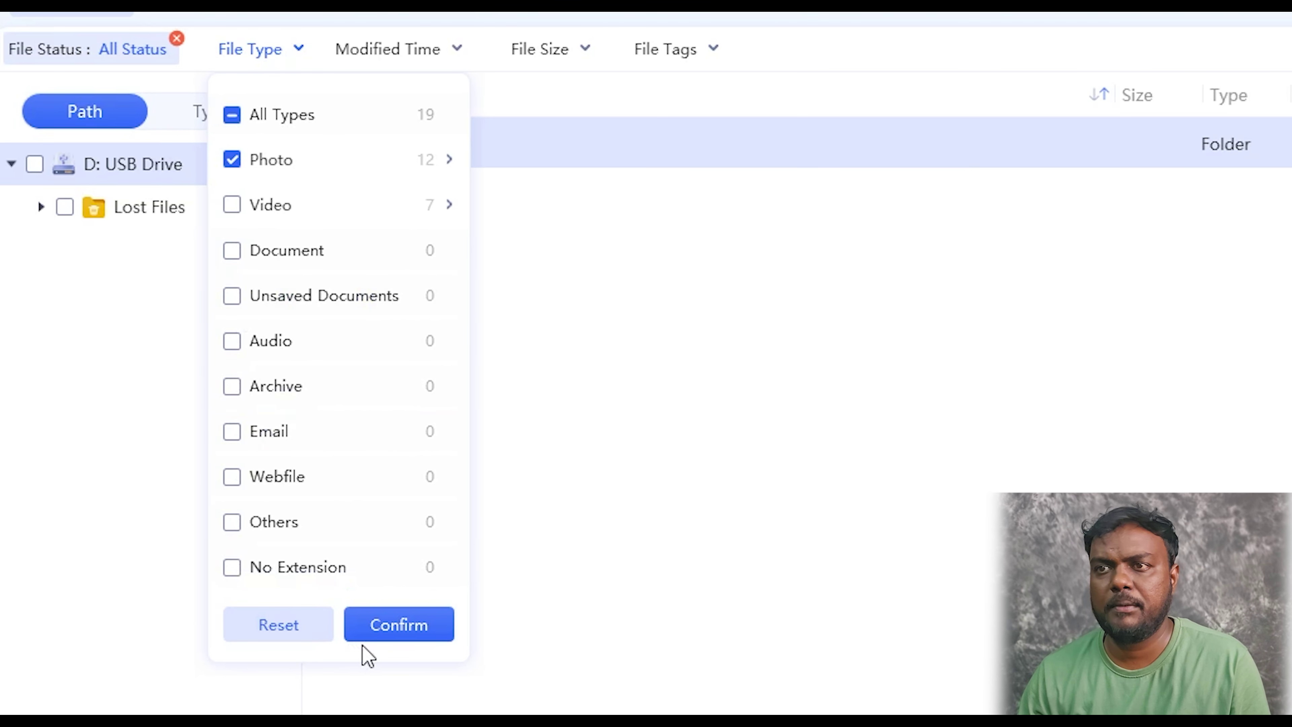
pyautogui.click(386, 629)
# Step: Filter the results by modified time to Today, Yesterday and Last Week, without a custom date range
pyautogui.click(500, 51)
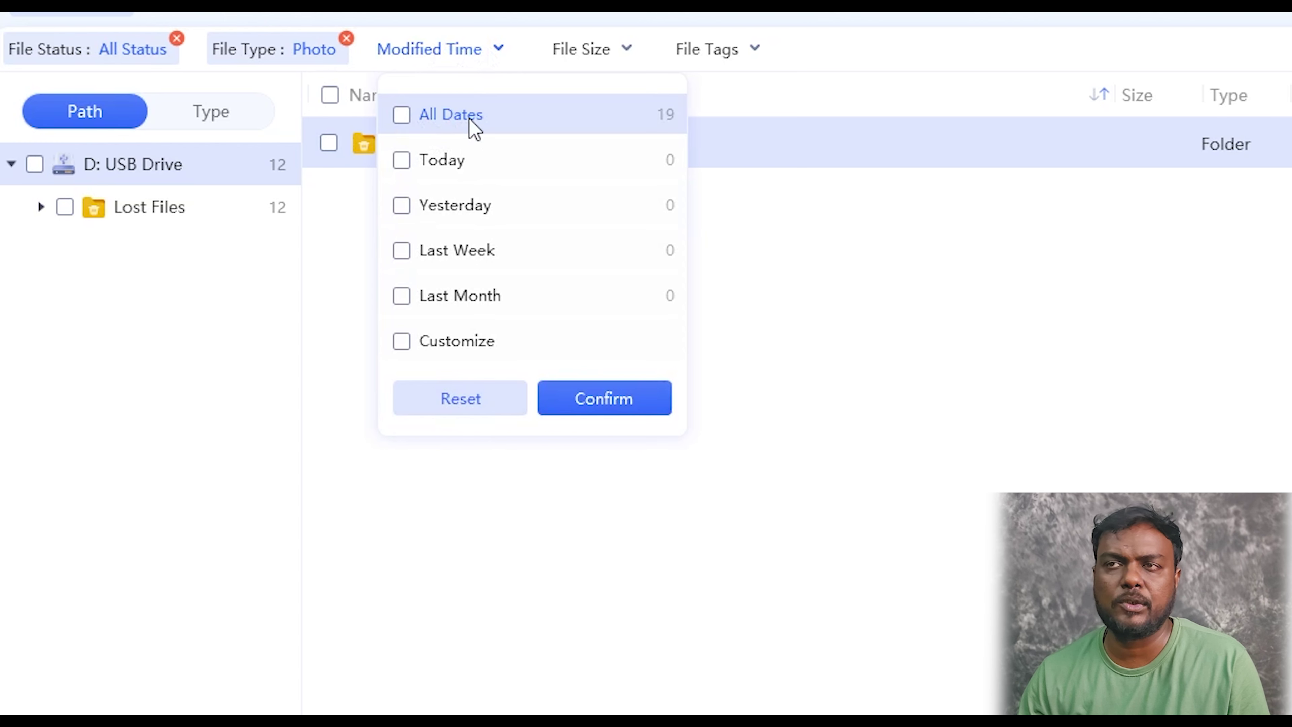
pyautogui.click(403, 162)
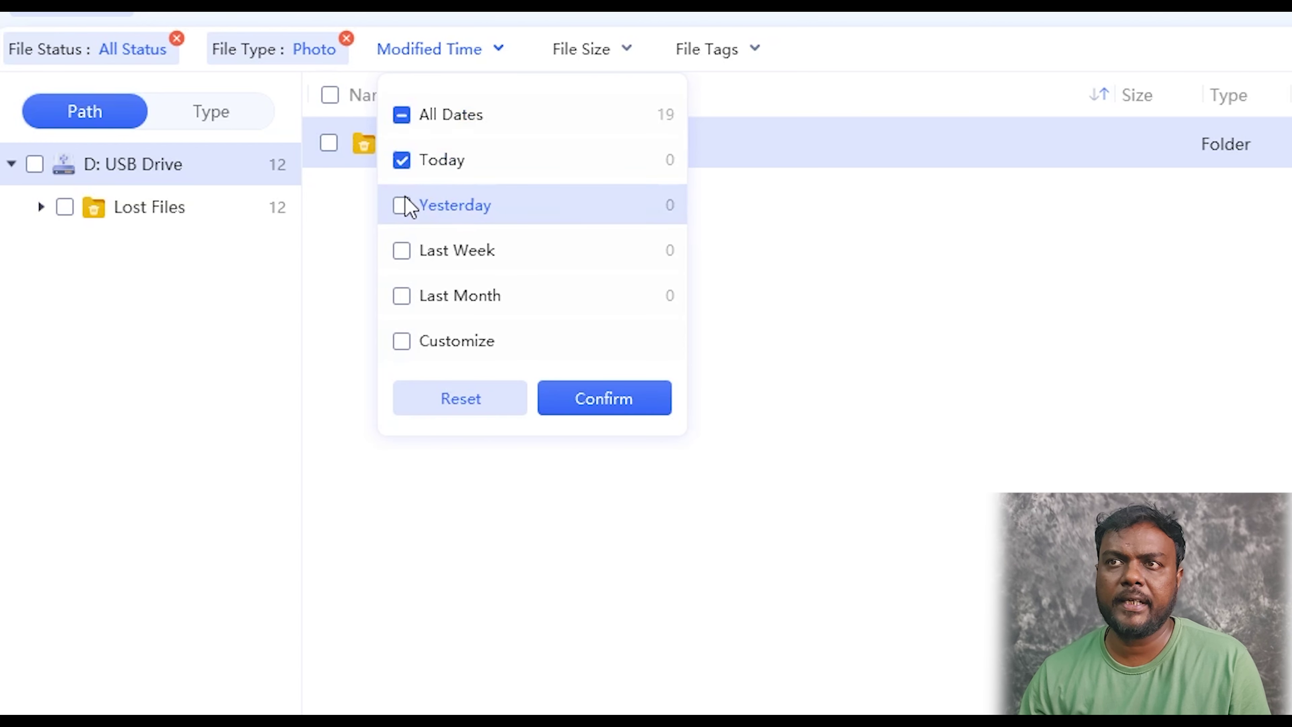
pyautogui.click(403, 251)
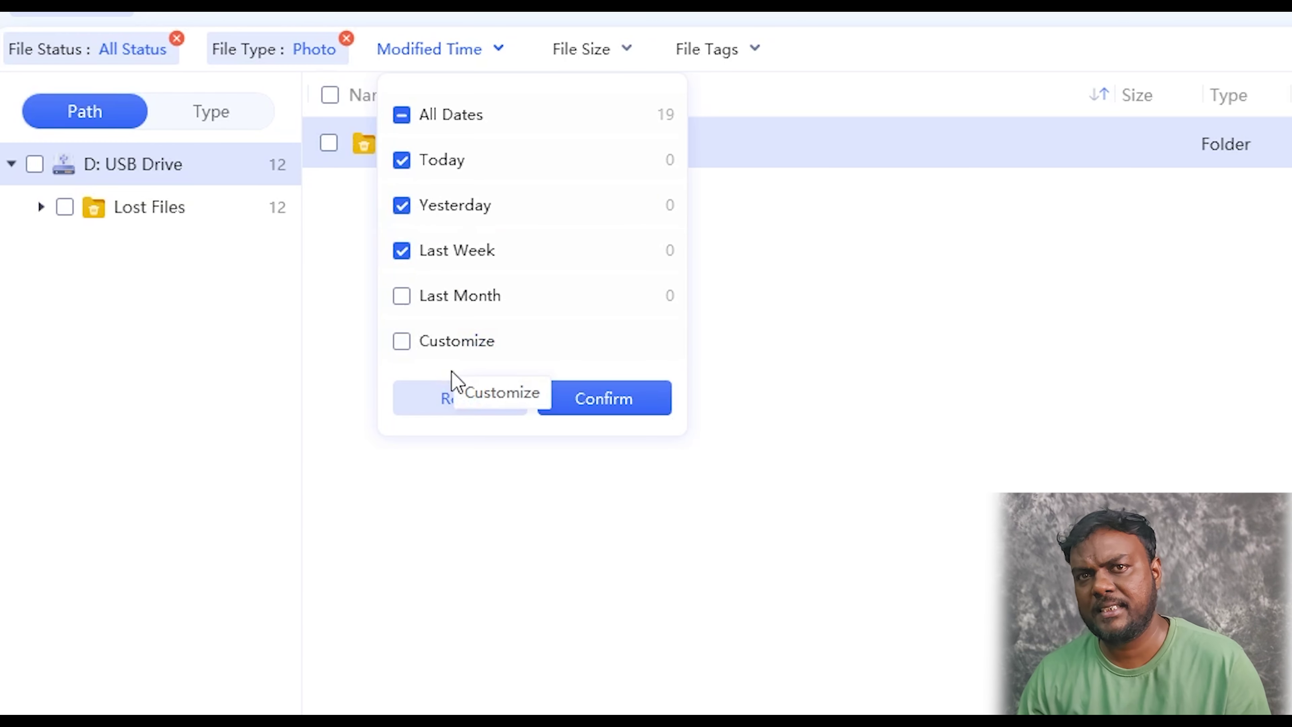
pyautogui.click(456, 352)
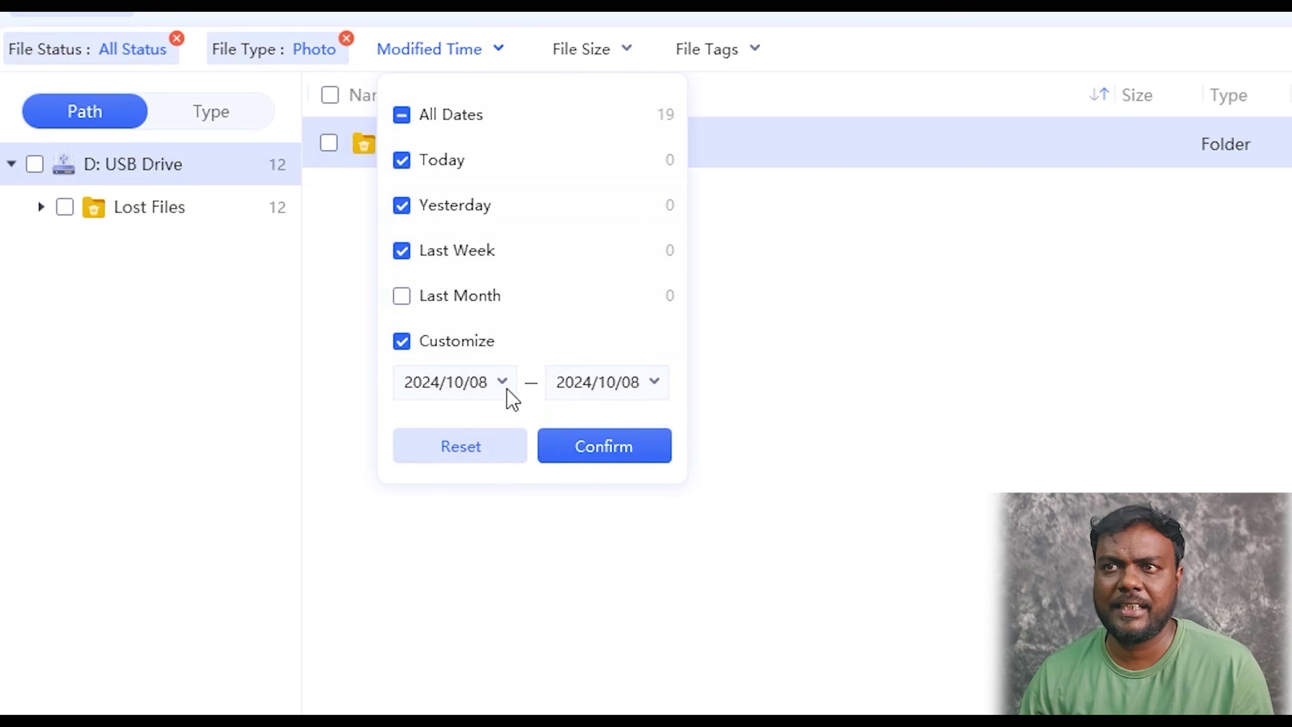
pyautogui.click(405, 342)
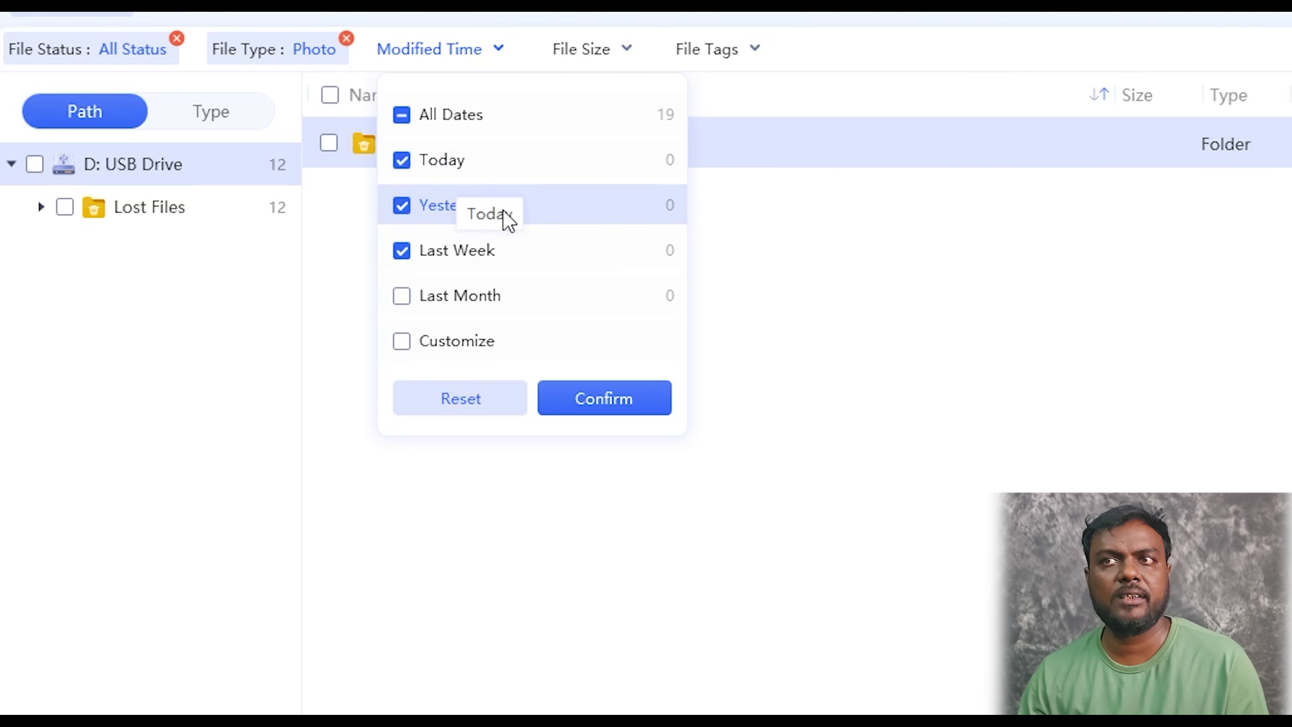
pyautogui.click(638, 402)
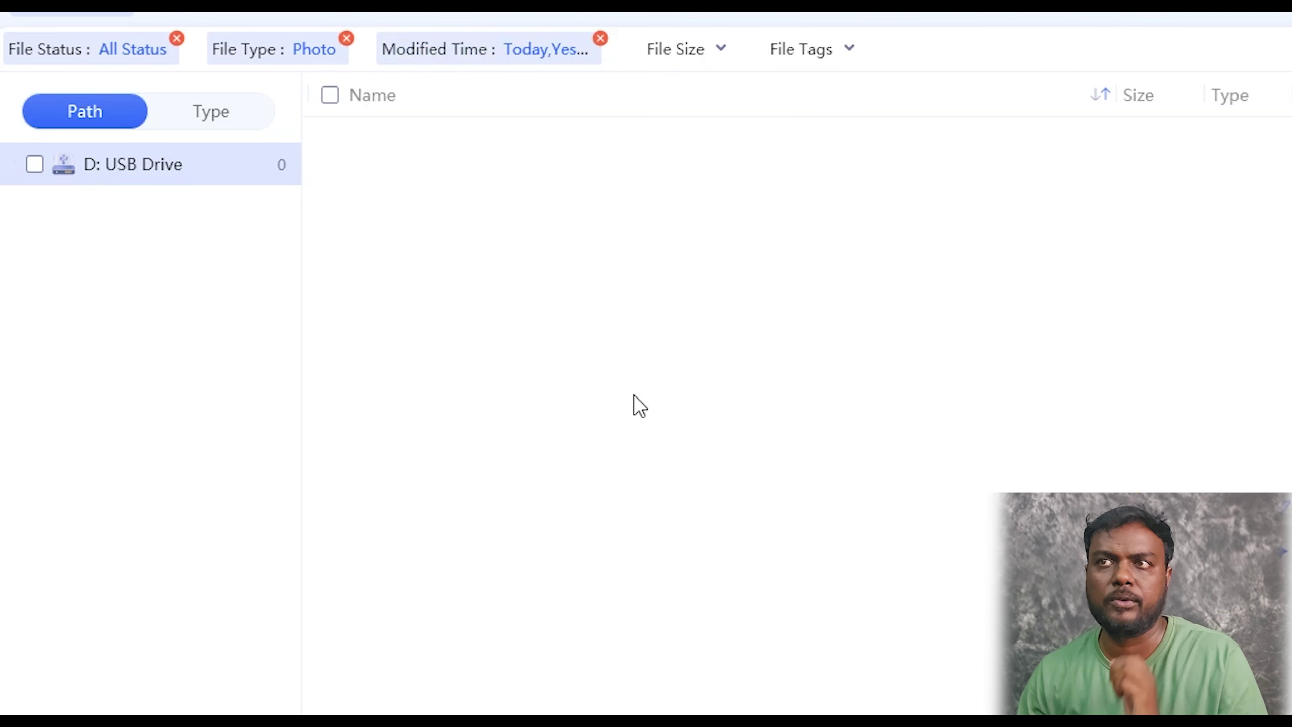
# Step: Set the file size filter to All Size and the file tags filter to All Tags
pyautogui.click(718, 60)
pyautogui.click(655, 114)
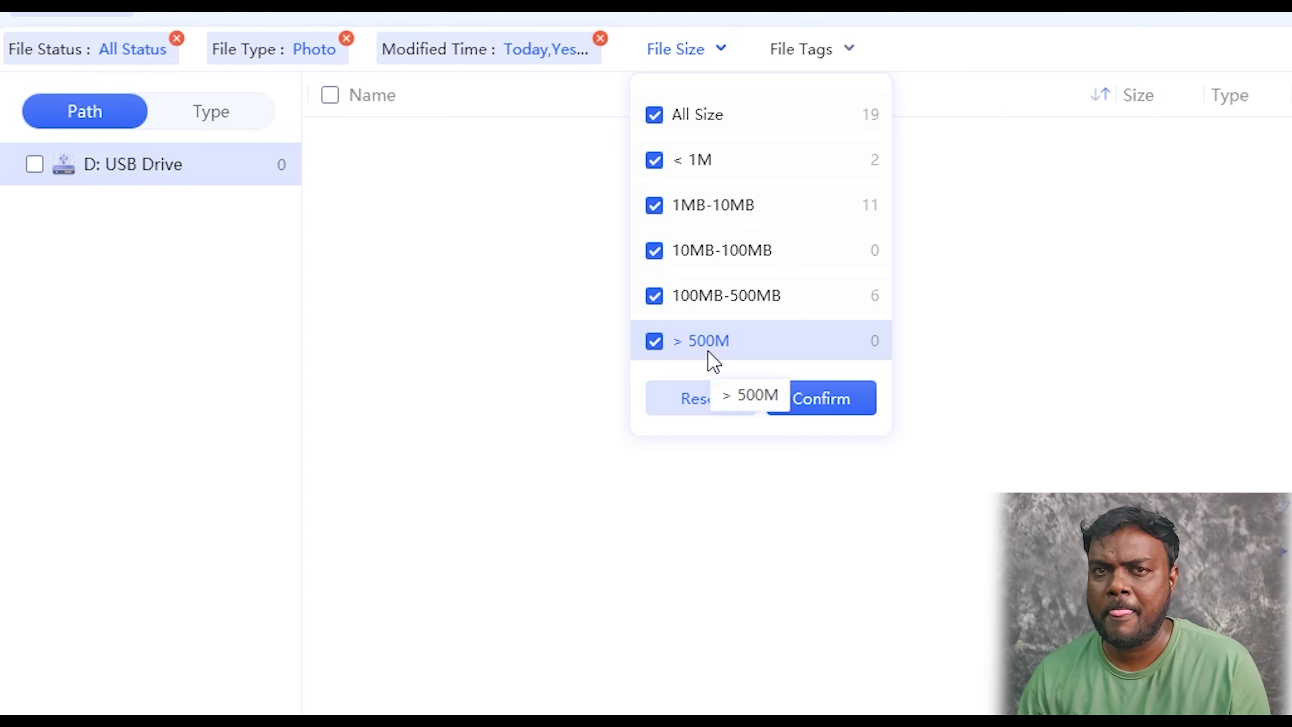
pyautogui.click(810, 399)
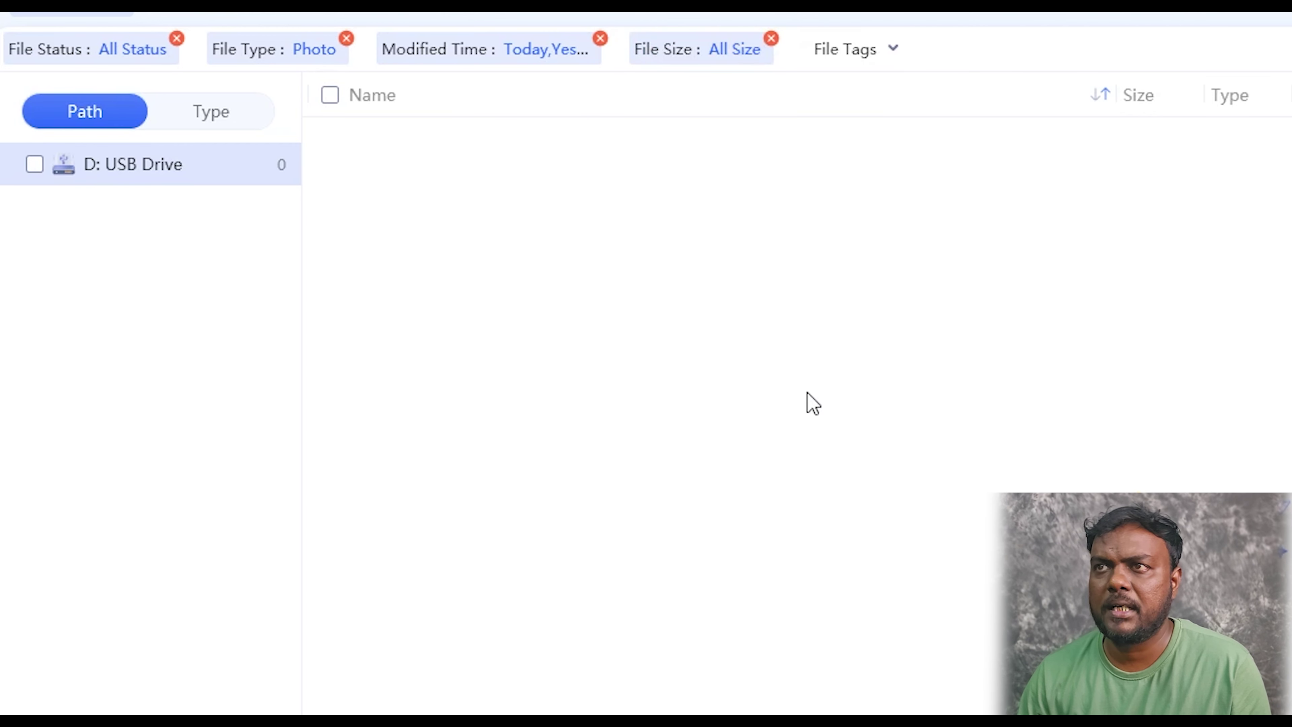
pyautogui.click(879, 51)
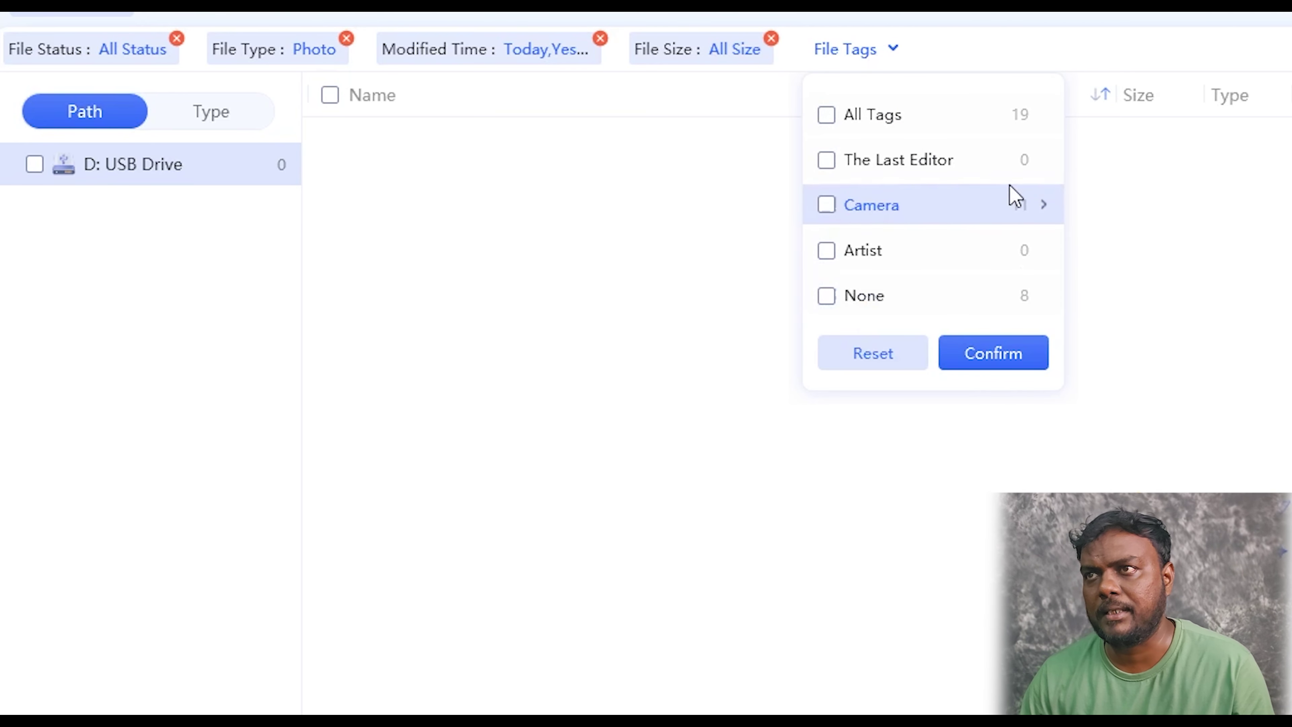
pyautogui.click(826, 115)
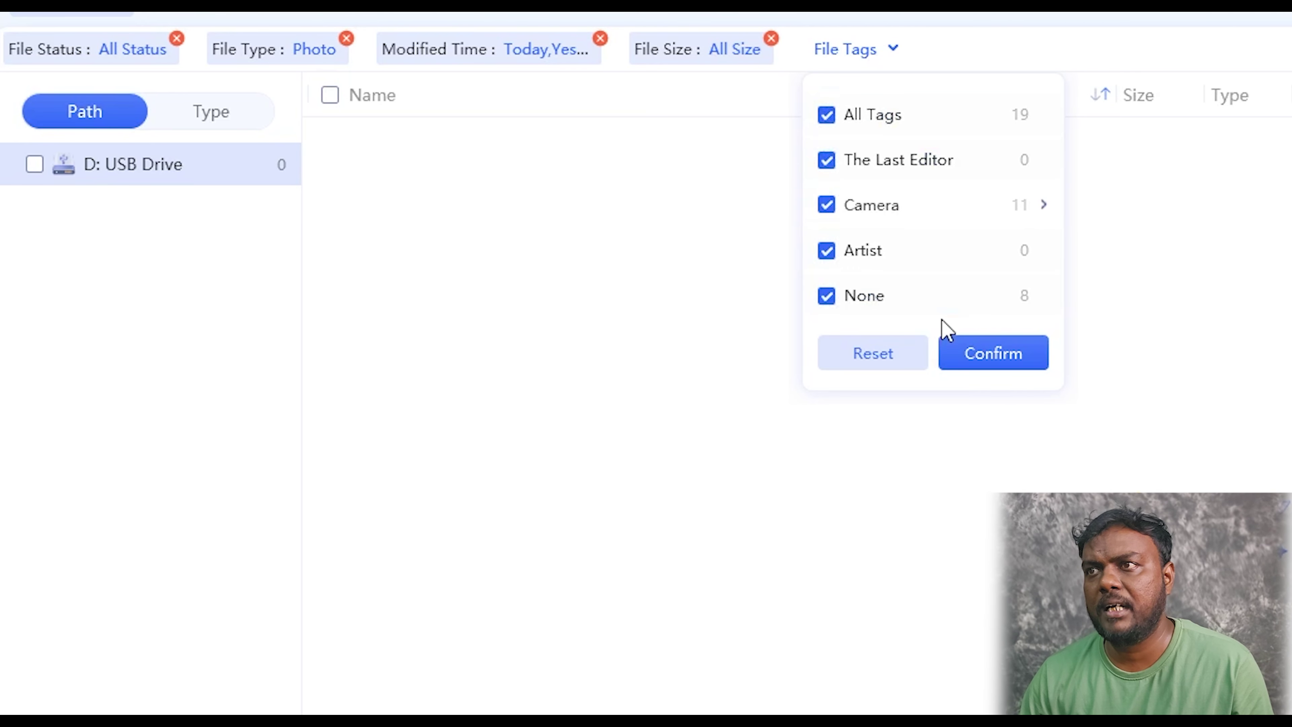
pyautogui.click(967, 354)
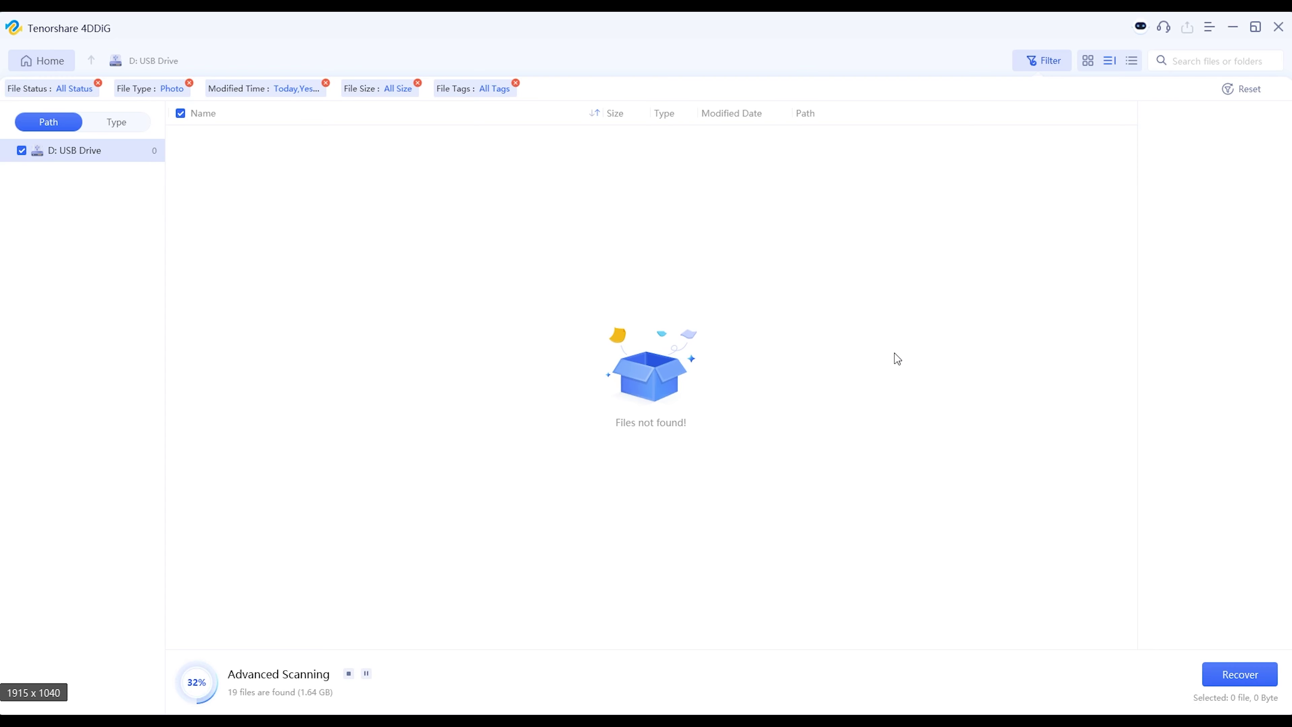
# Step: Try to recover the selected USB Drive from the filtered results and dismiss the alert
pyautogui.click(1257, 677)
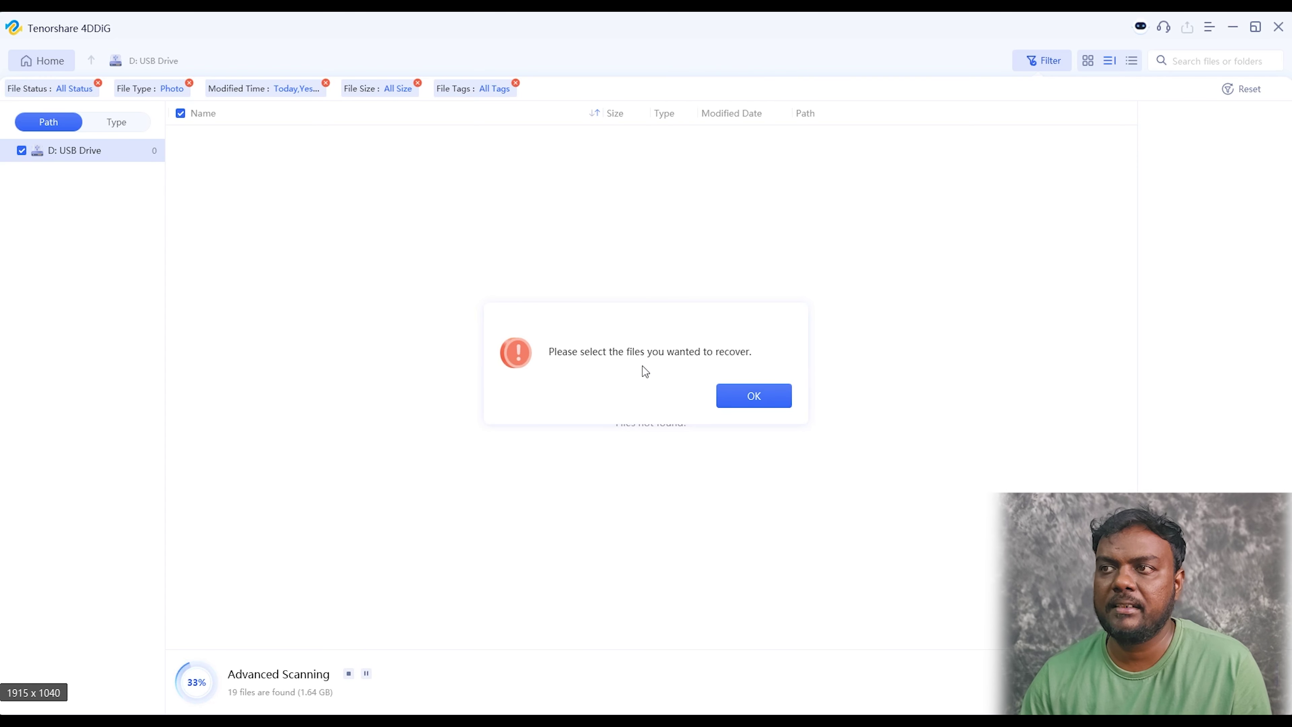
pyautogui.click(754, 396)
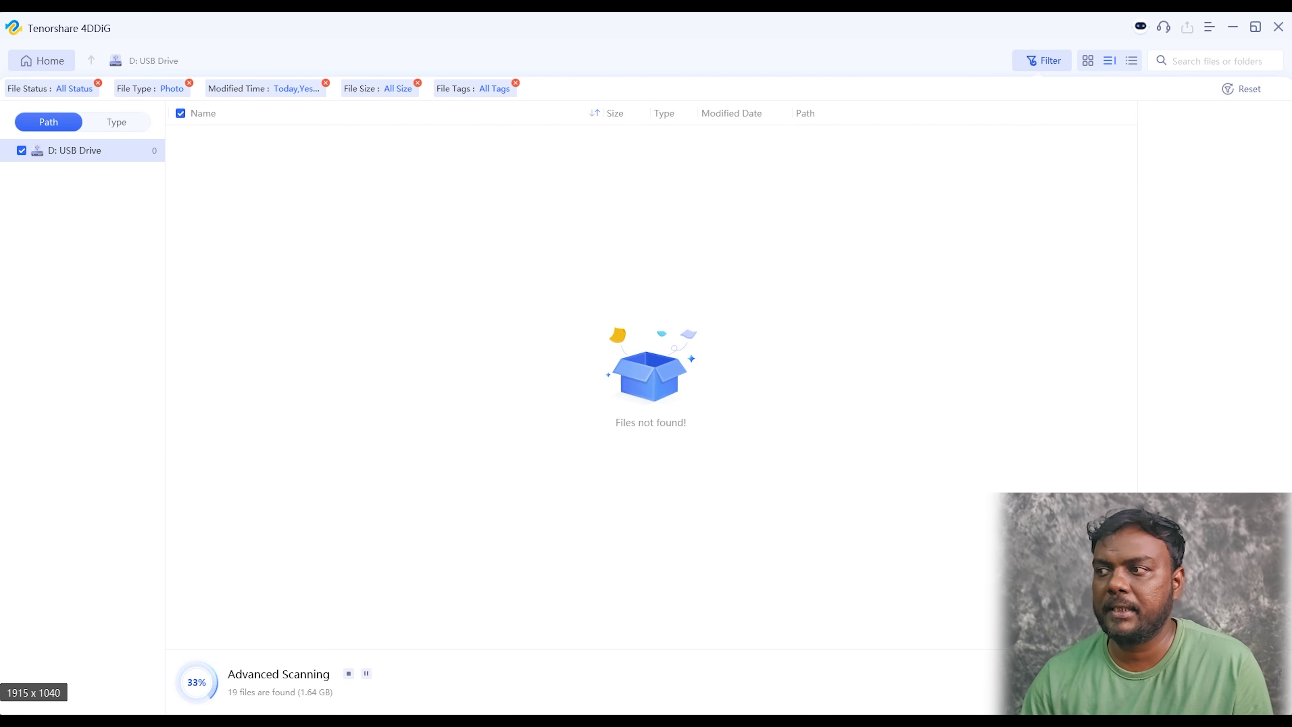
pyautogui.click(754, 397)
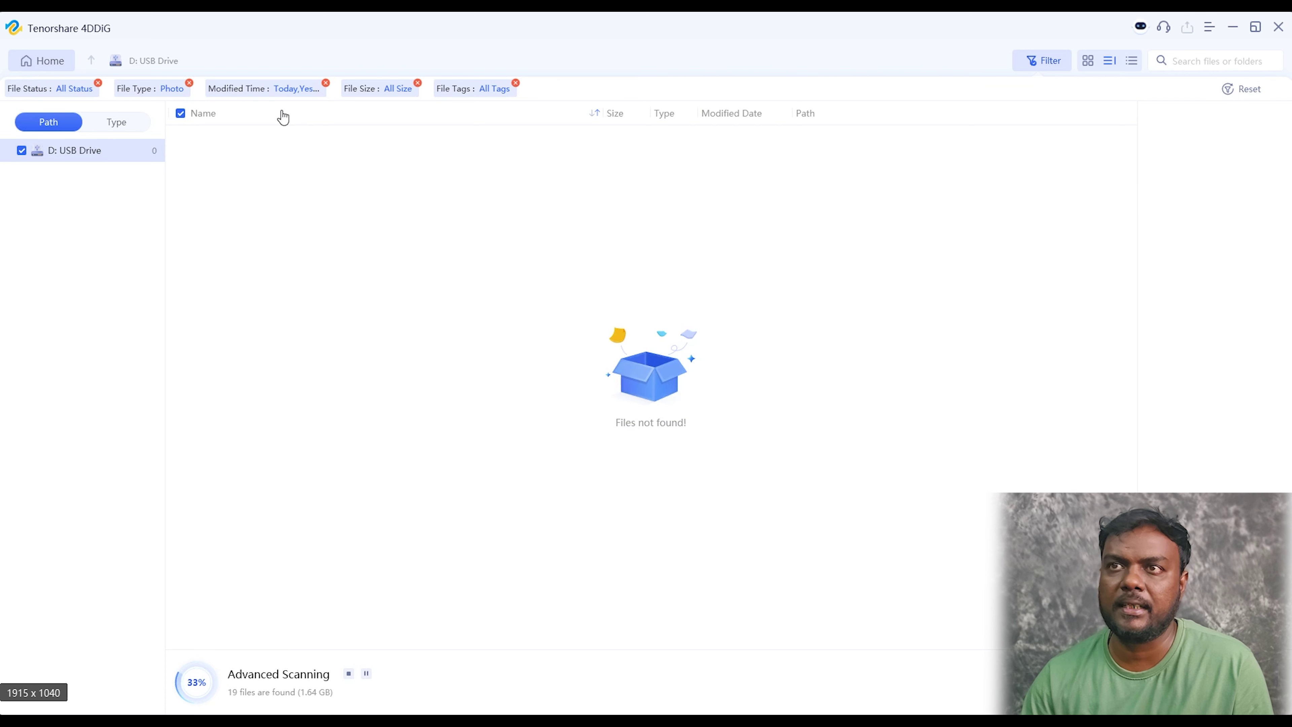
# Step: Deselect all items and reset all filters on the scan results
pyautogui.click(180, 113)
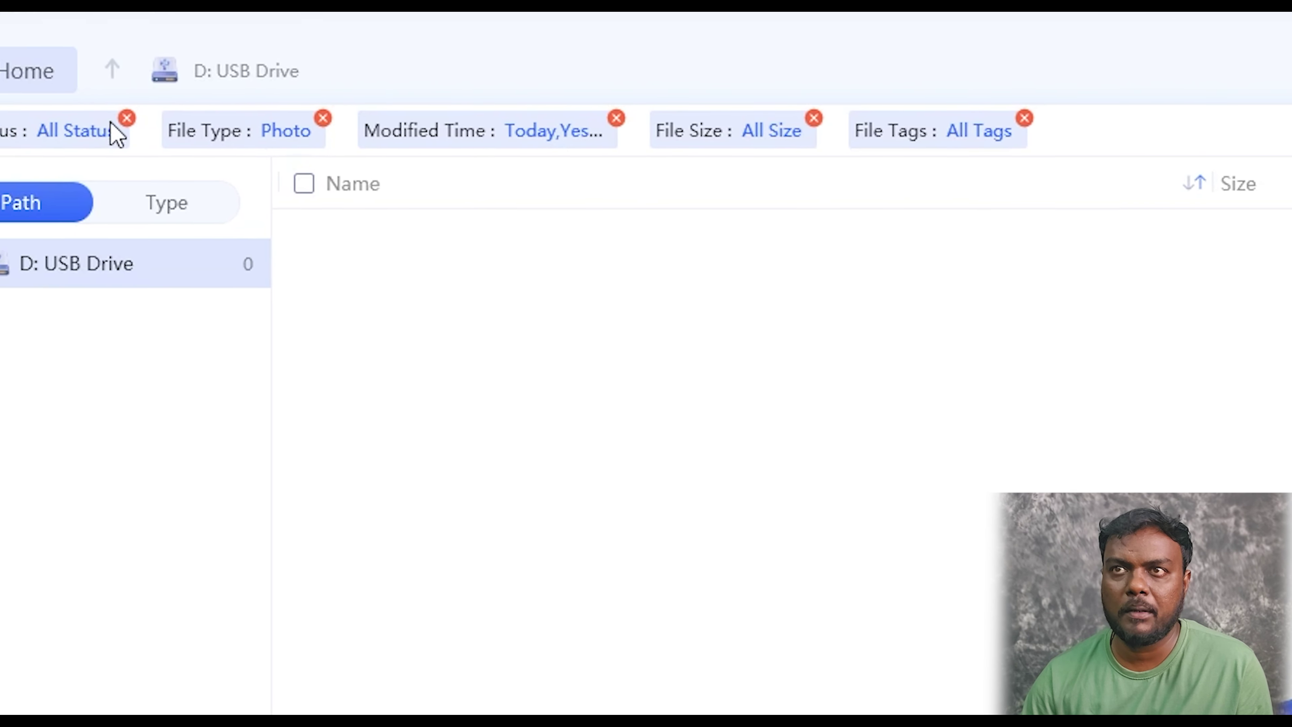
pyautogui.click(142, 126)
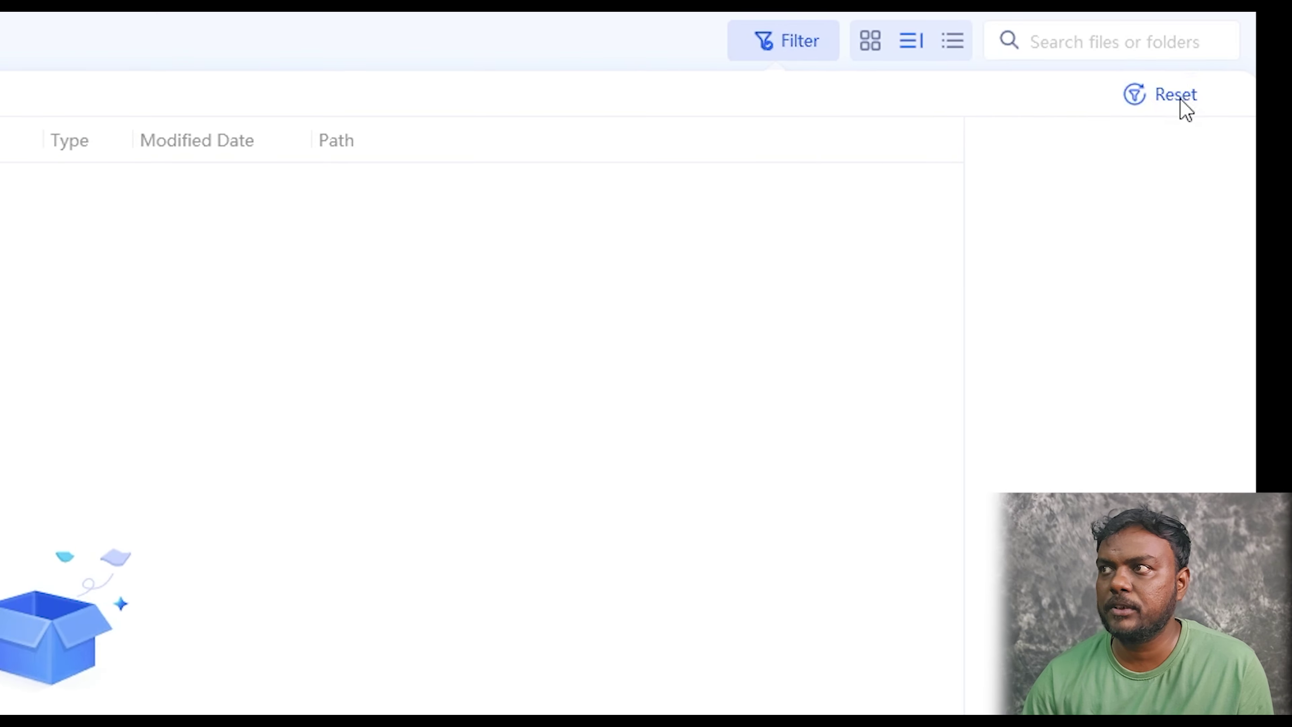
pyautogui.click(1181, 99)
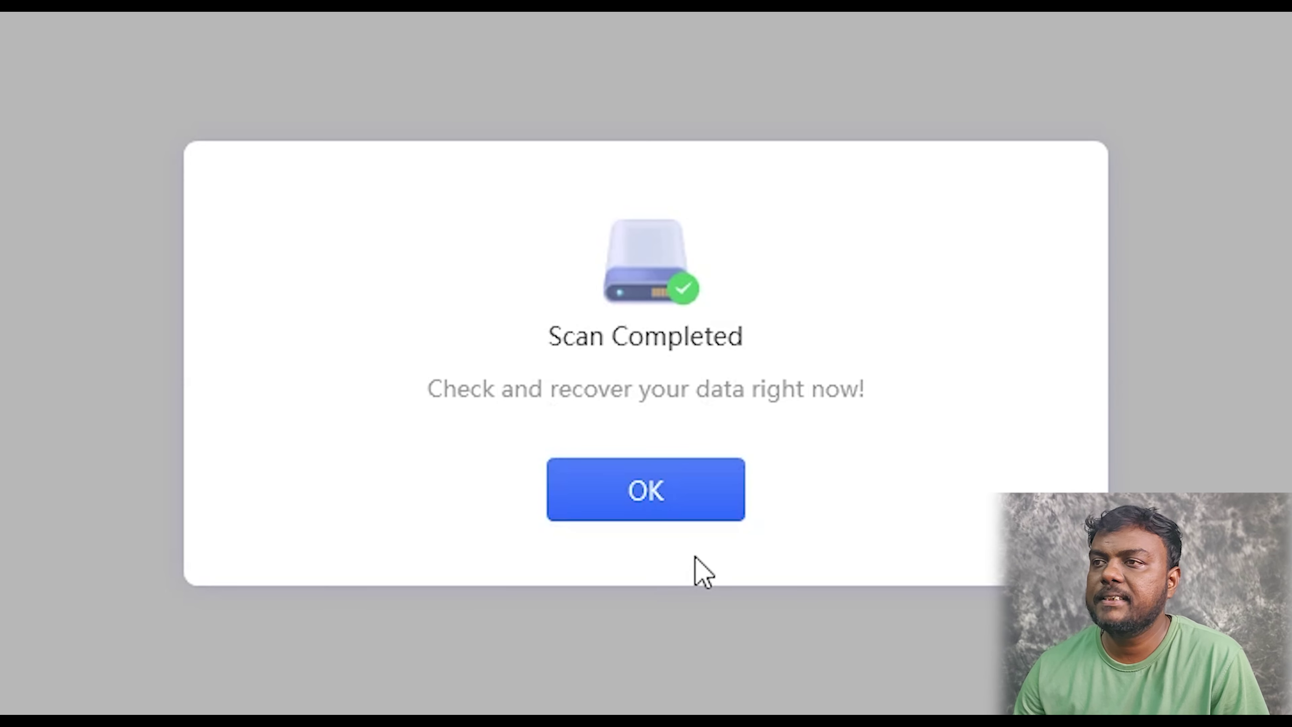
# Step: Acknowledge the completed scan and choose USB Drive (D:) as the save location for the recovered data
pyautogui.click(662, 503)
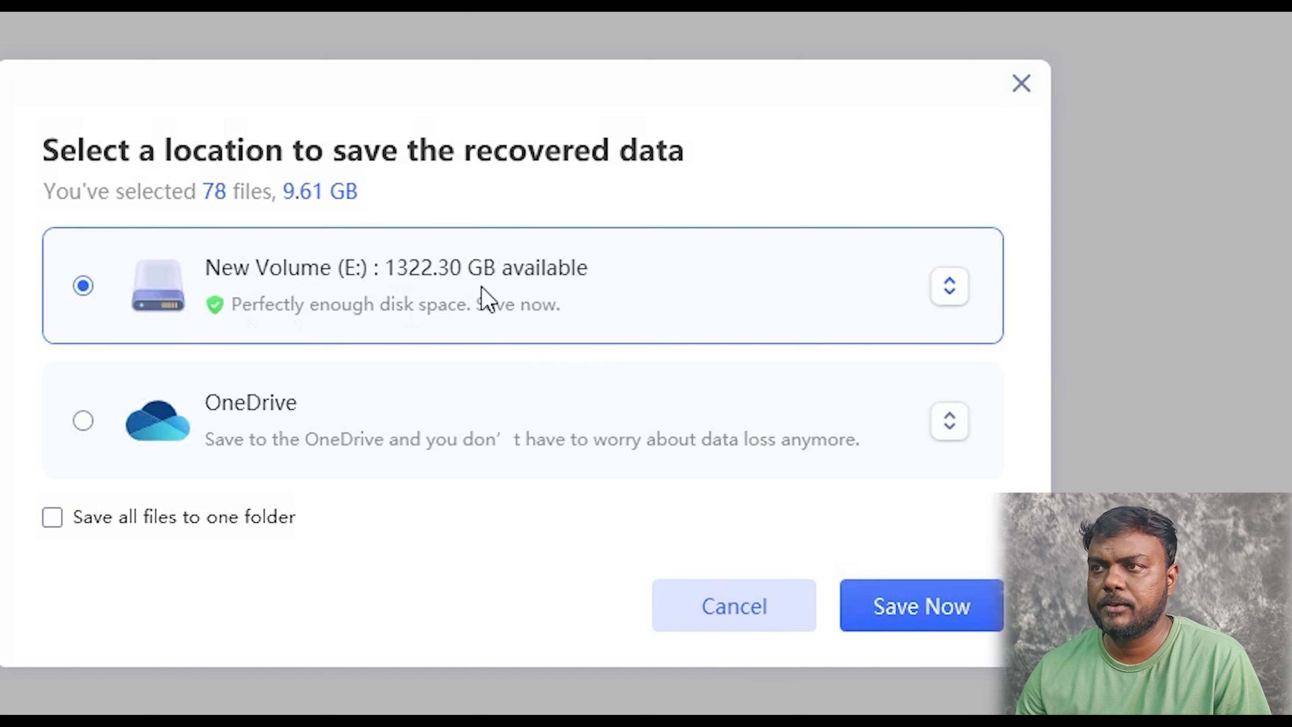
pyautogui.click(486, 298)
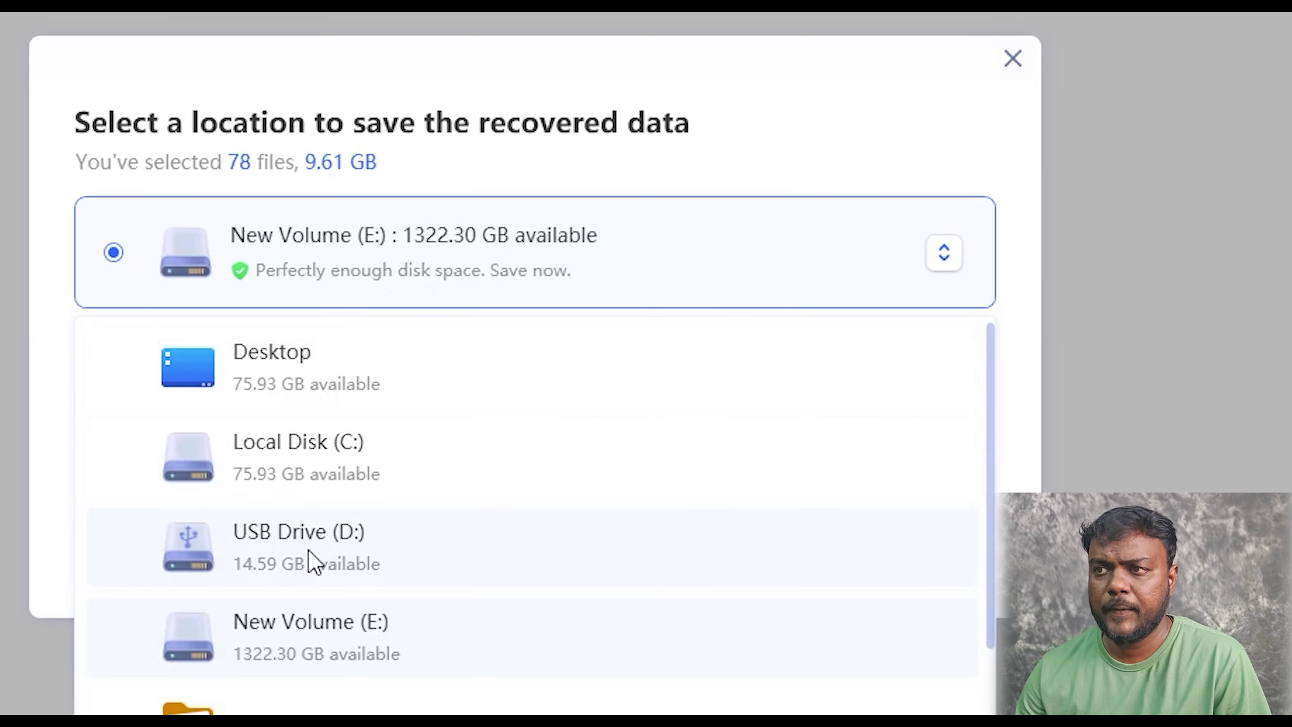
pyautogui.click(289, 607)
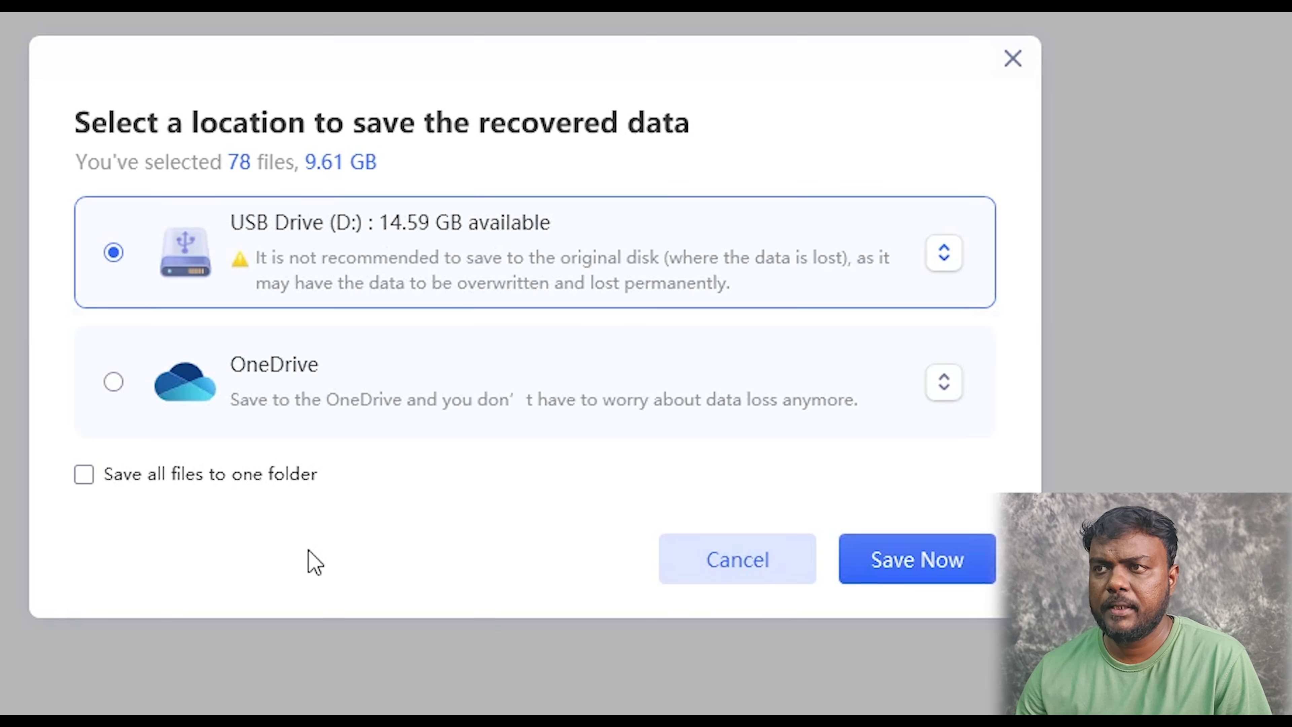
# Step: Save all recovered files to one folder on USB Drive (D:) despite the original-disk warning, using Recover and Repair
pyautogui.click(87, 478)
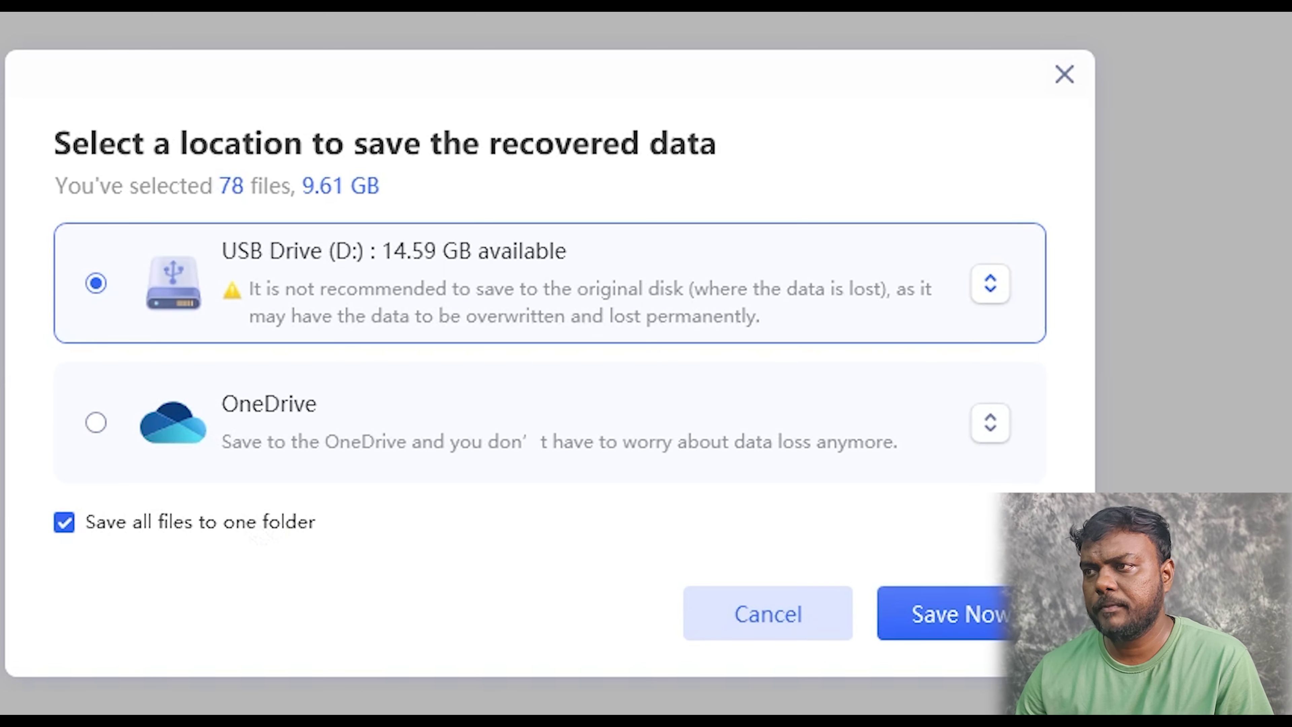
pyautogui.click(1000, 618)
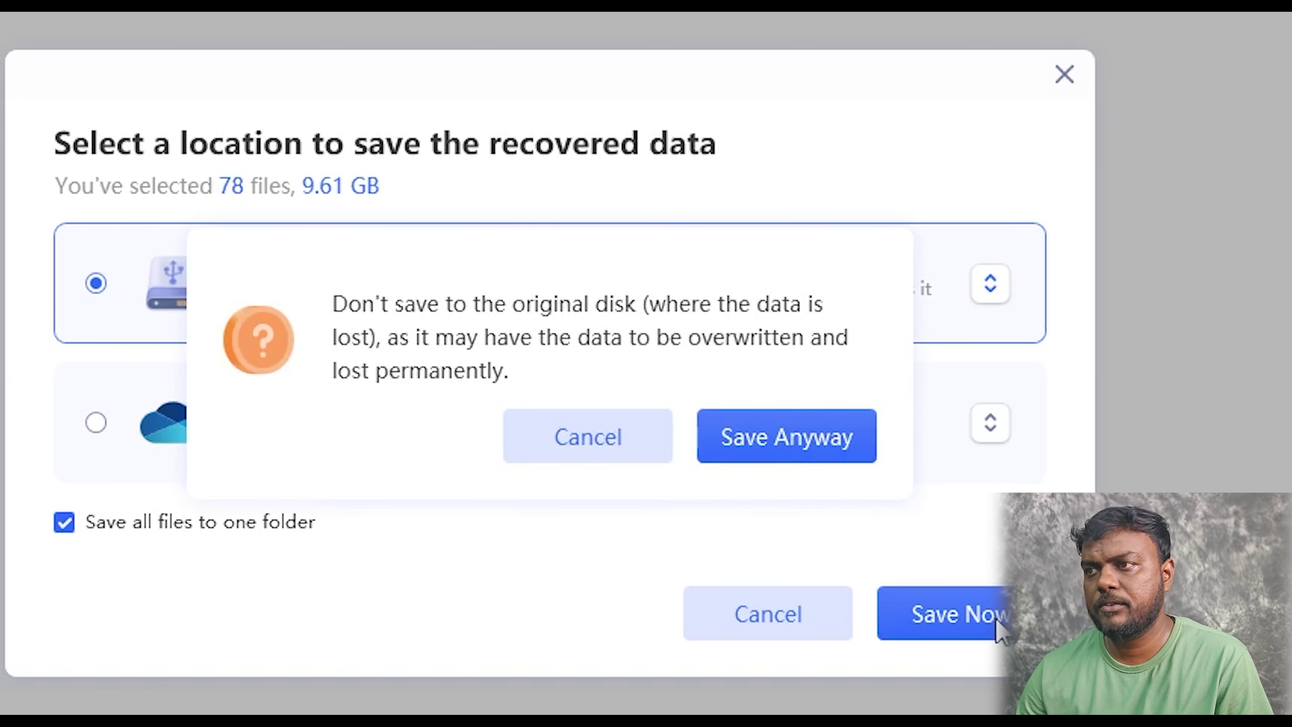
pyautogui.click(747, 443)
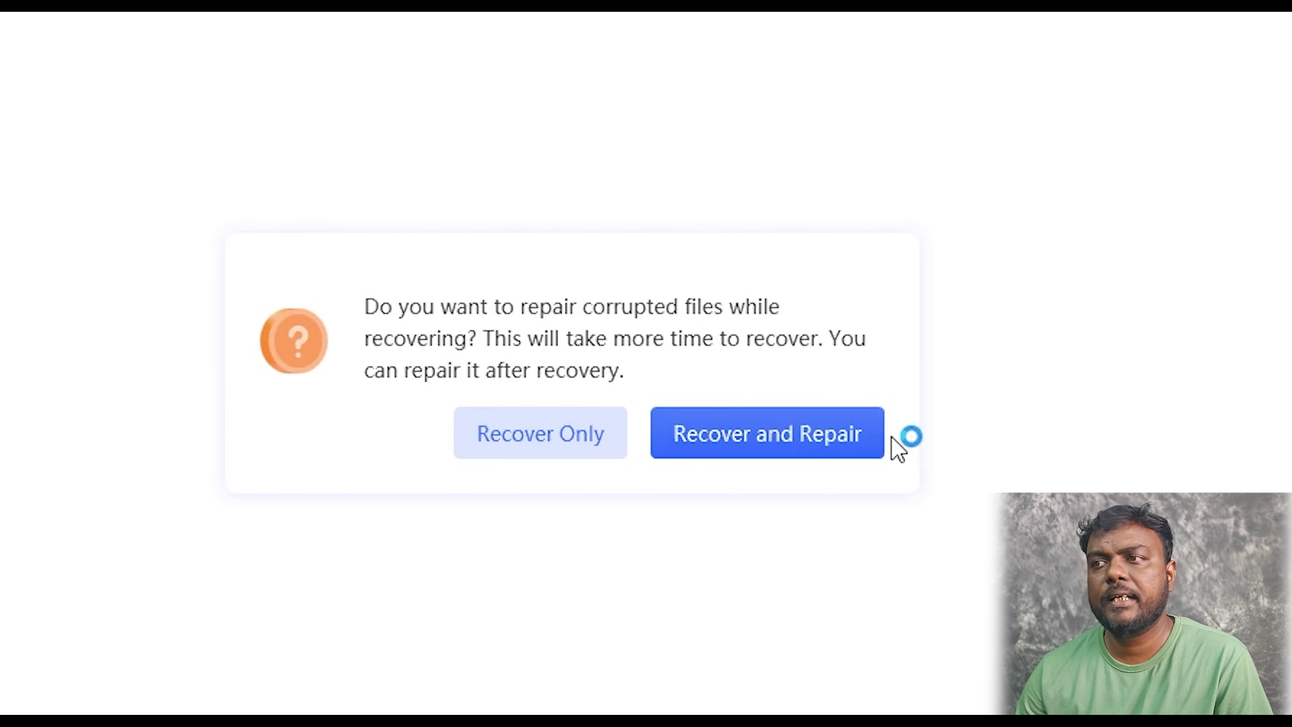
pyautogui.click(729, 439)
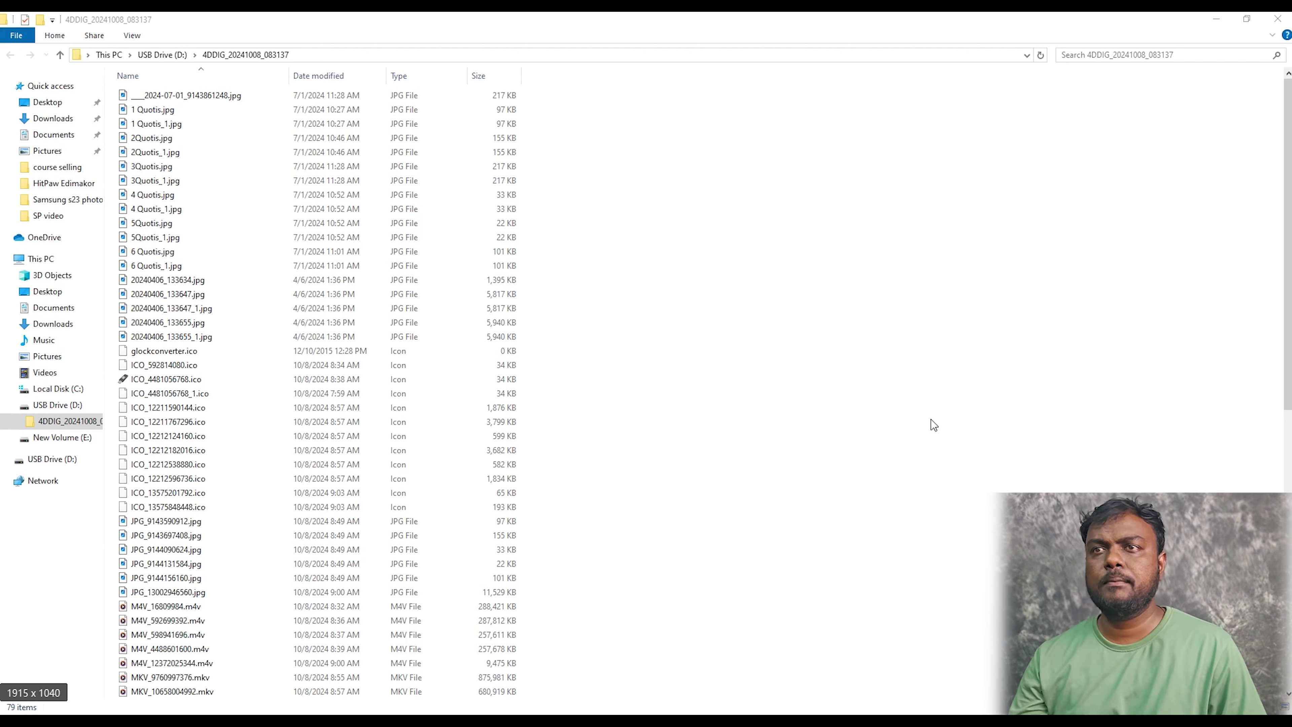
# Step: Look through the list of recovered files in the 4DDIG_20241008_083137 folder
pyautogui.scroll(-12, 808, 459)
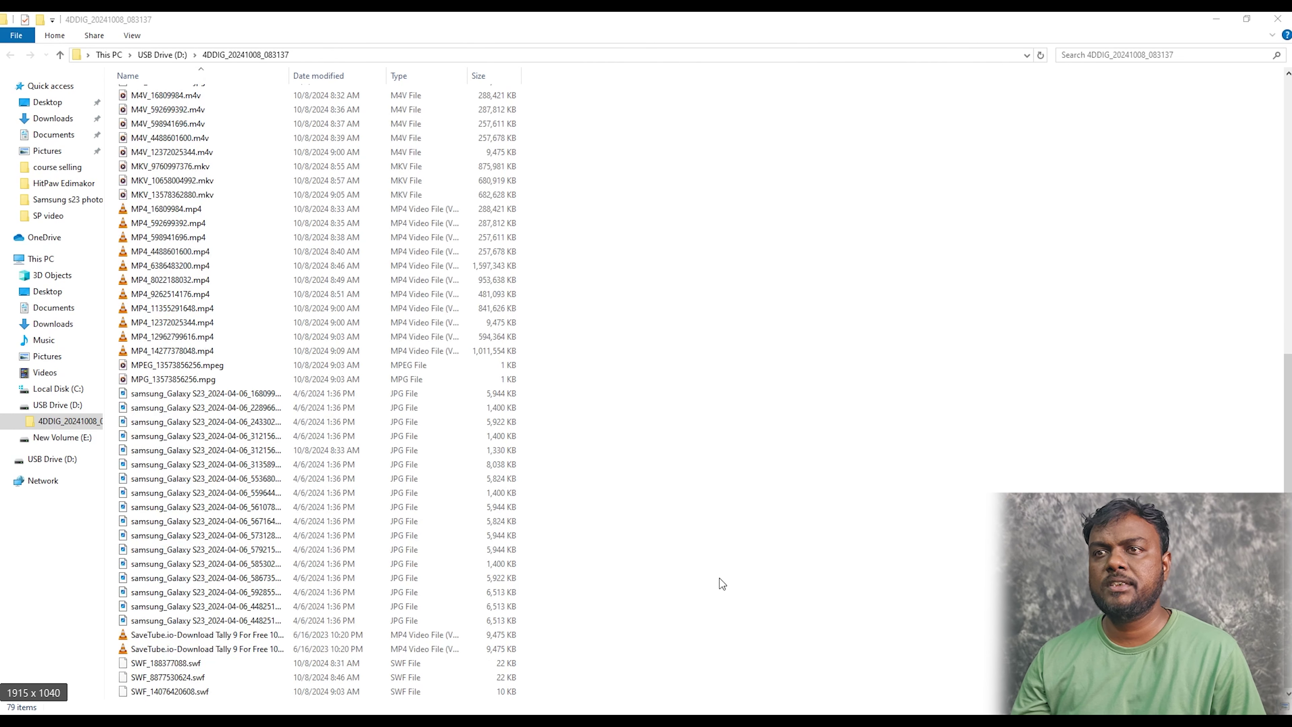
pyautogui.scroll(12, 719, 577)
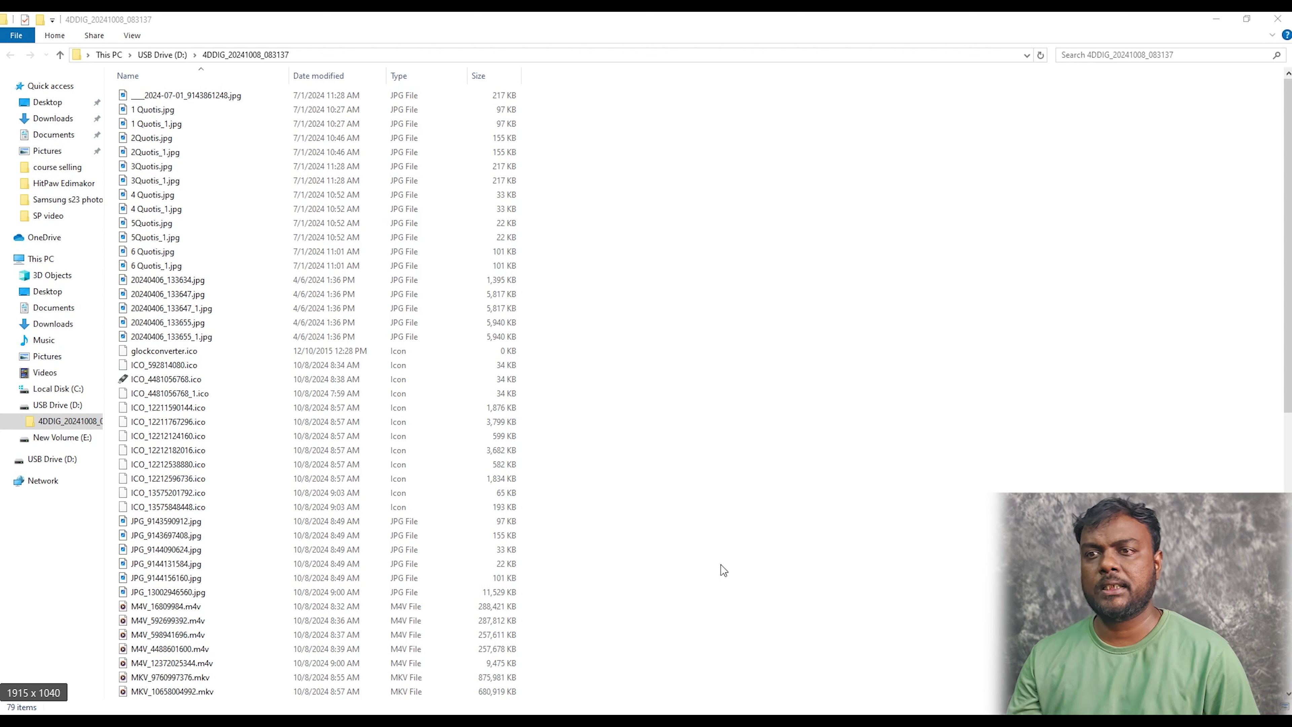
pyautogui.scroll(-12, 721, 564)
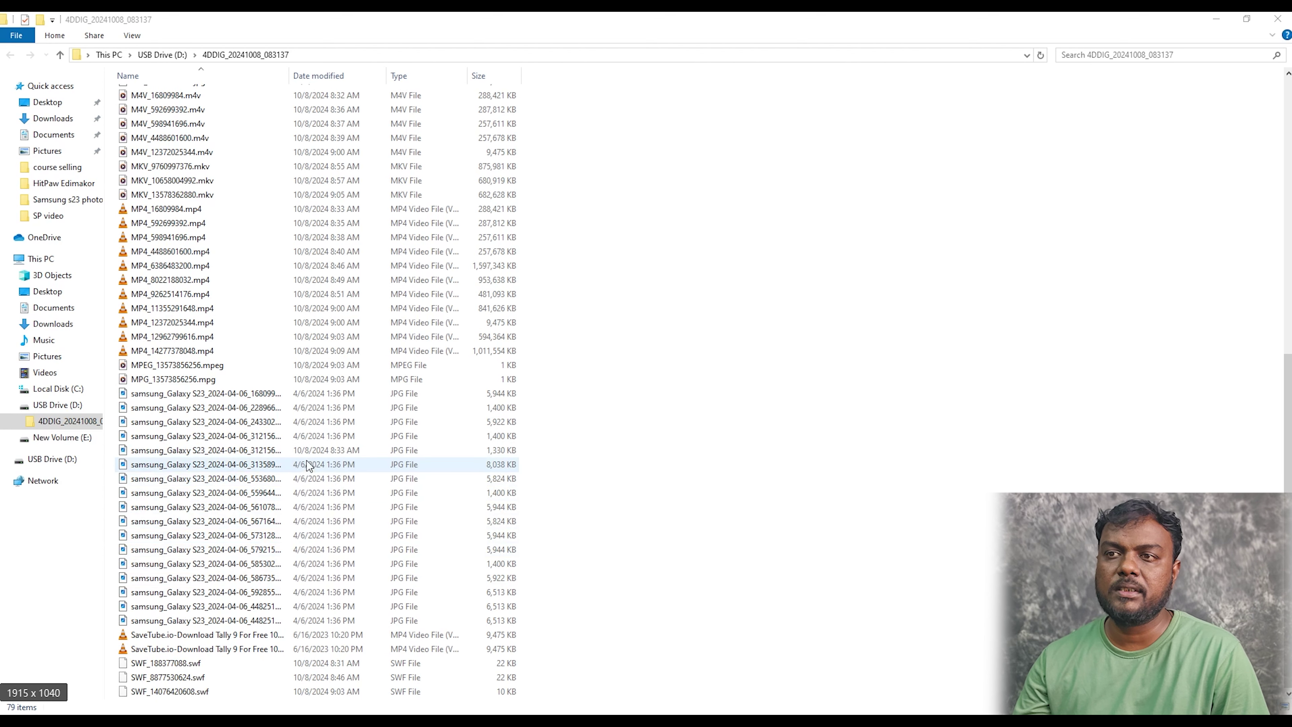
pyautogui.scroll(3, 307, 602)
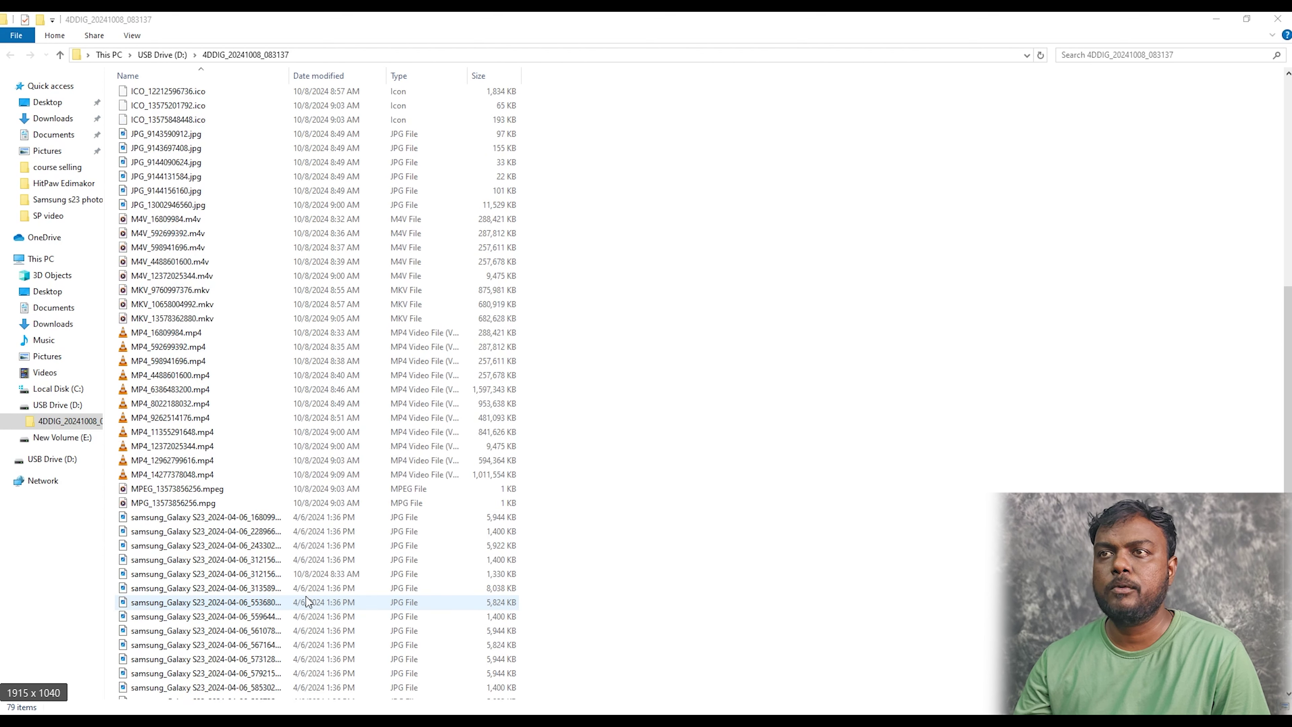
pyautogui.scroll(9, 307, 603)
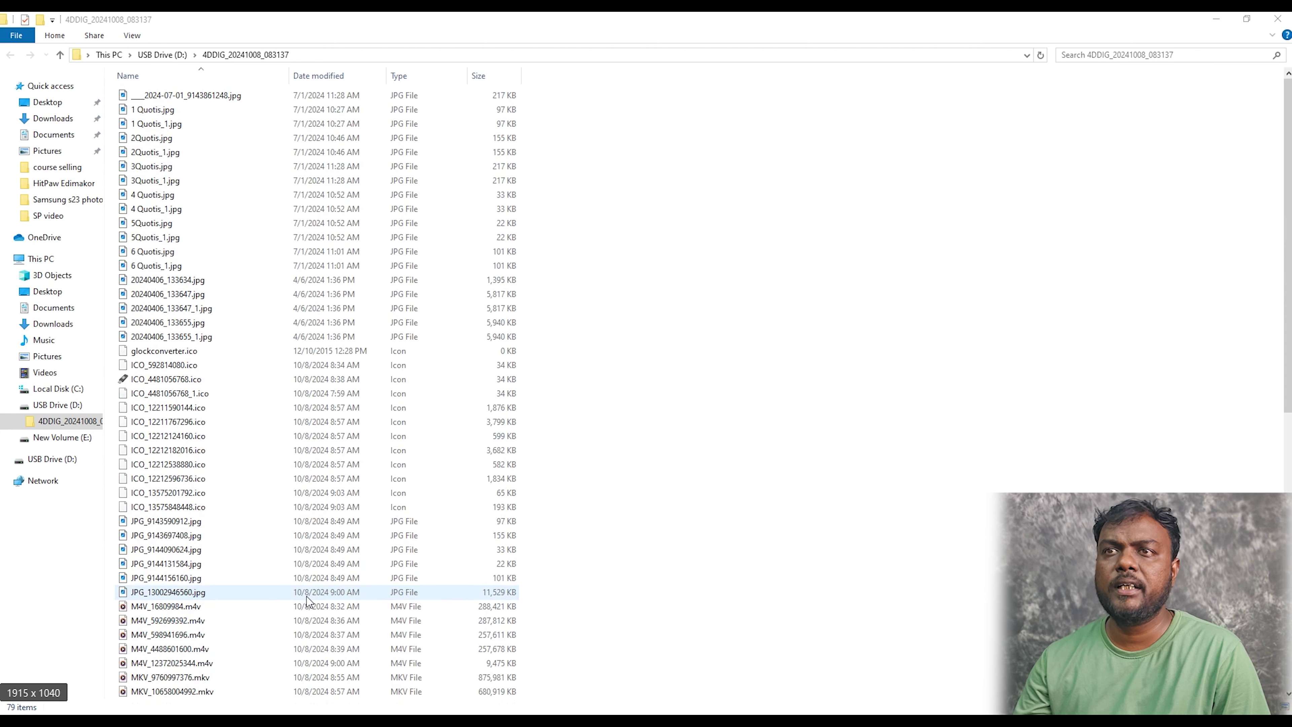
# Step: Display the recovered files as extra large icons
pyautogui.click(132, 35)
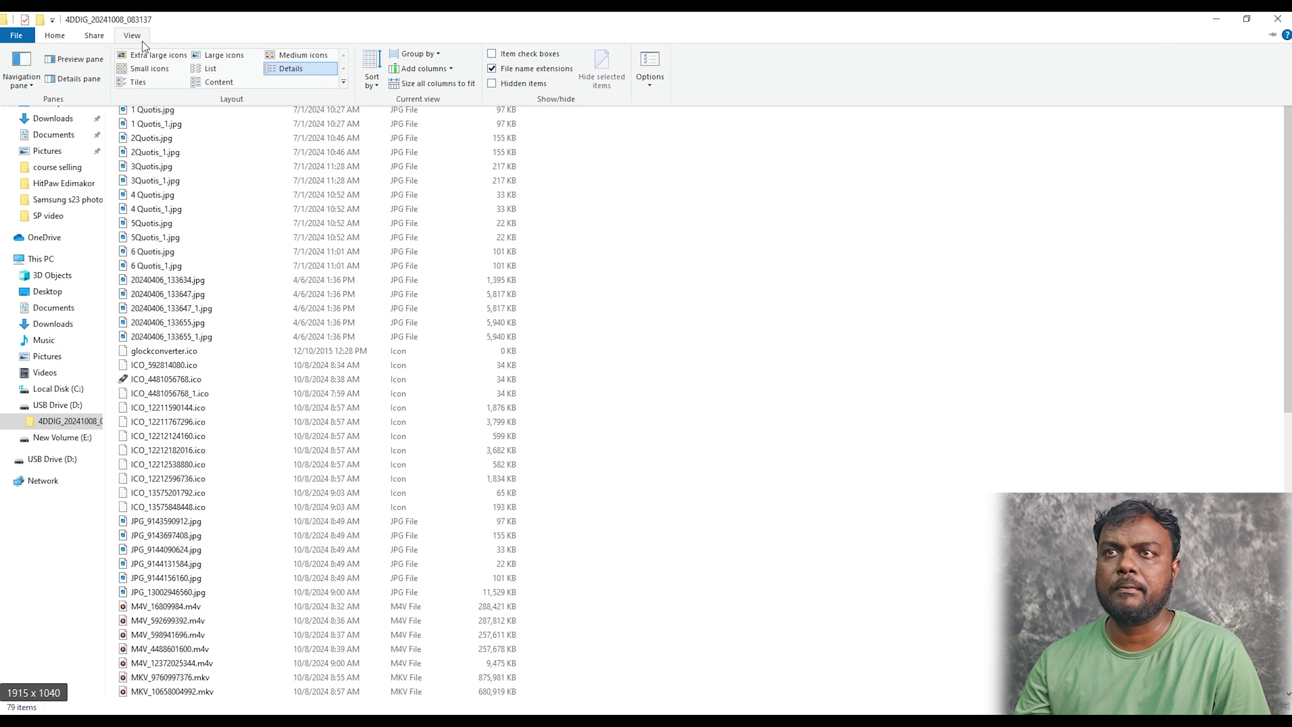
pyautogui.click(222, 55)
pyautogui.click(159, 56)
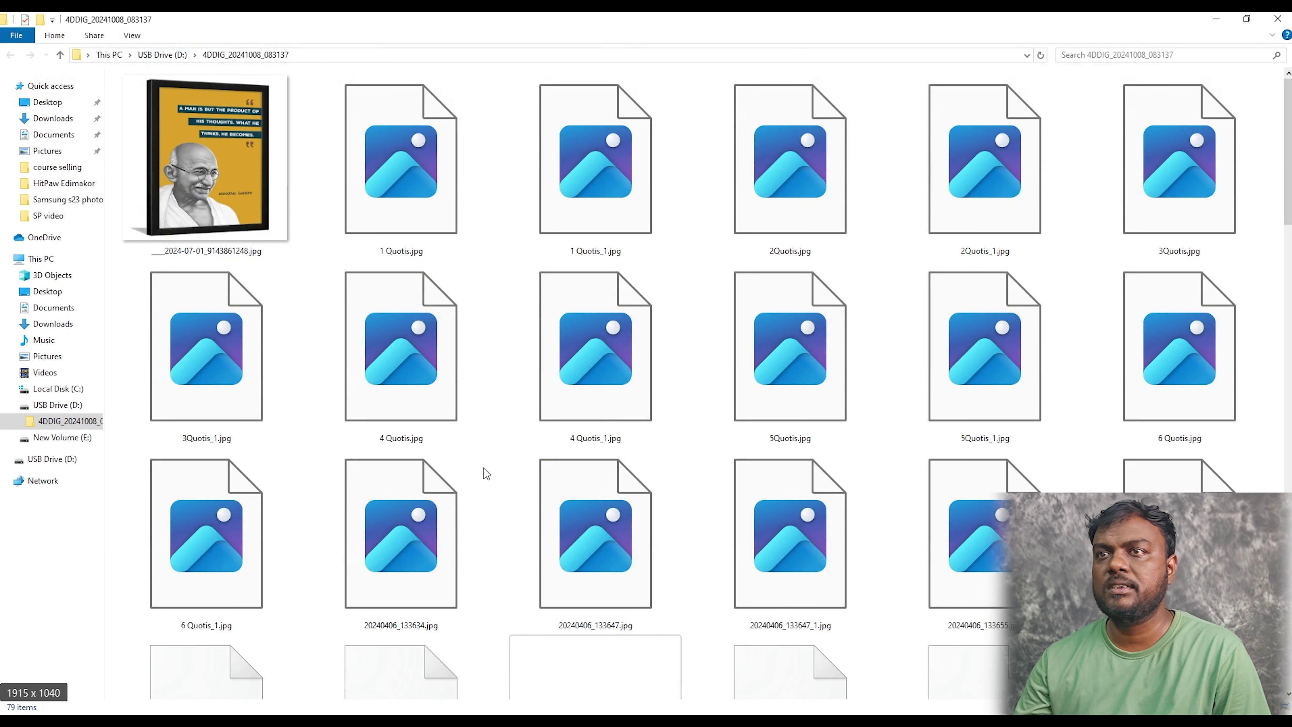
# Step: Examine the thumbnails of the recovered photos and videos throughout the folder, selecting the samsung_Galaxy S23_2024-04-06_313589760.jpg photo
pyautogui.scroll(-5, 453, 555)
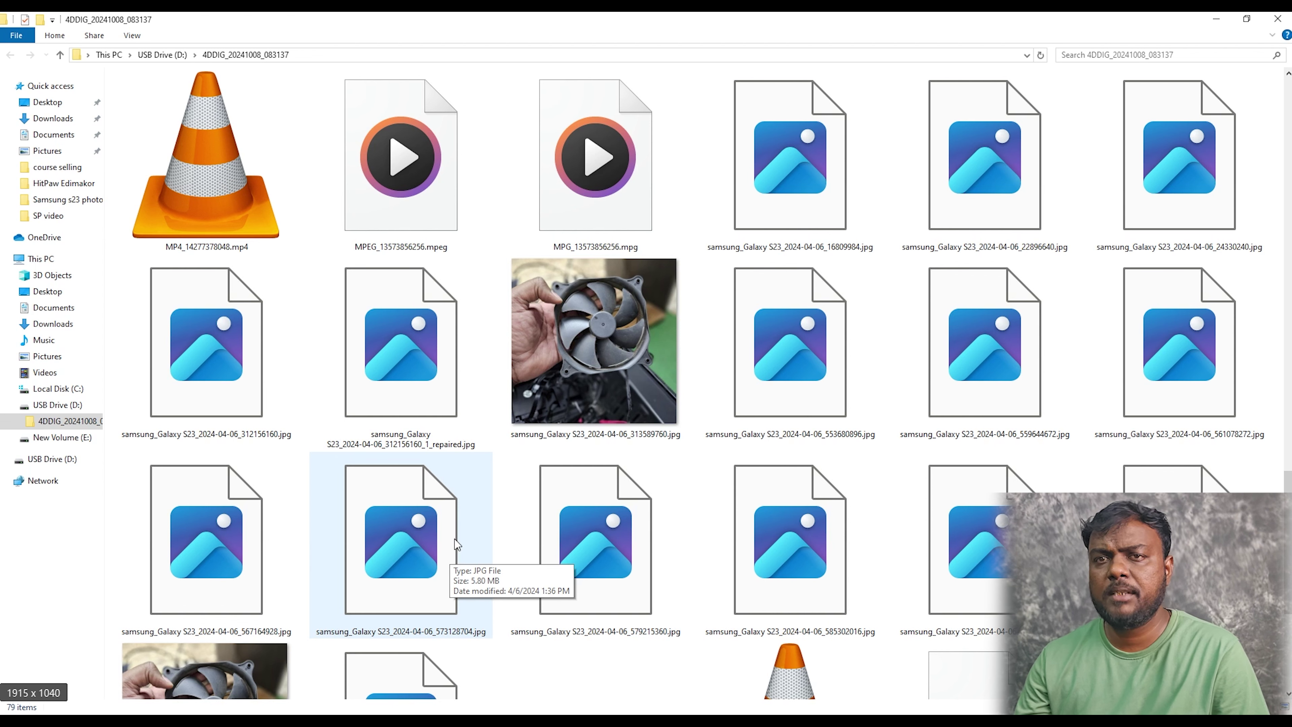
pyautogui.scroll(-3, 457, 544)
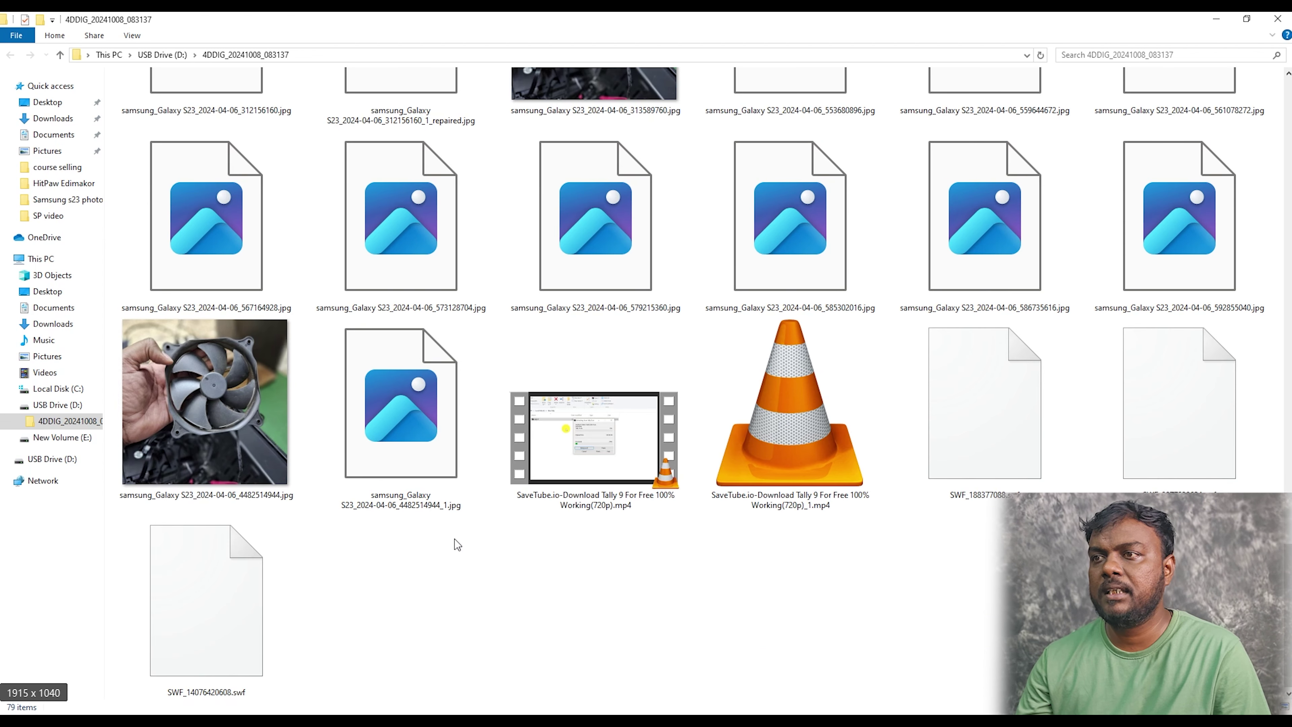
pyautogui.scroll(3, 600, 295)
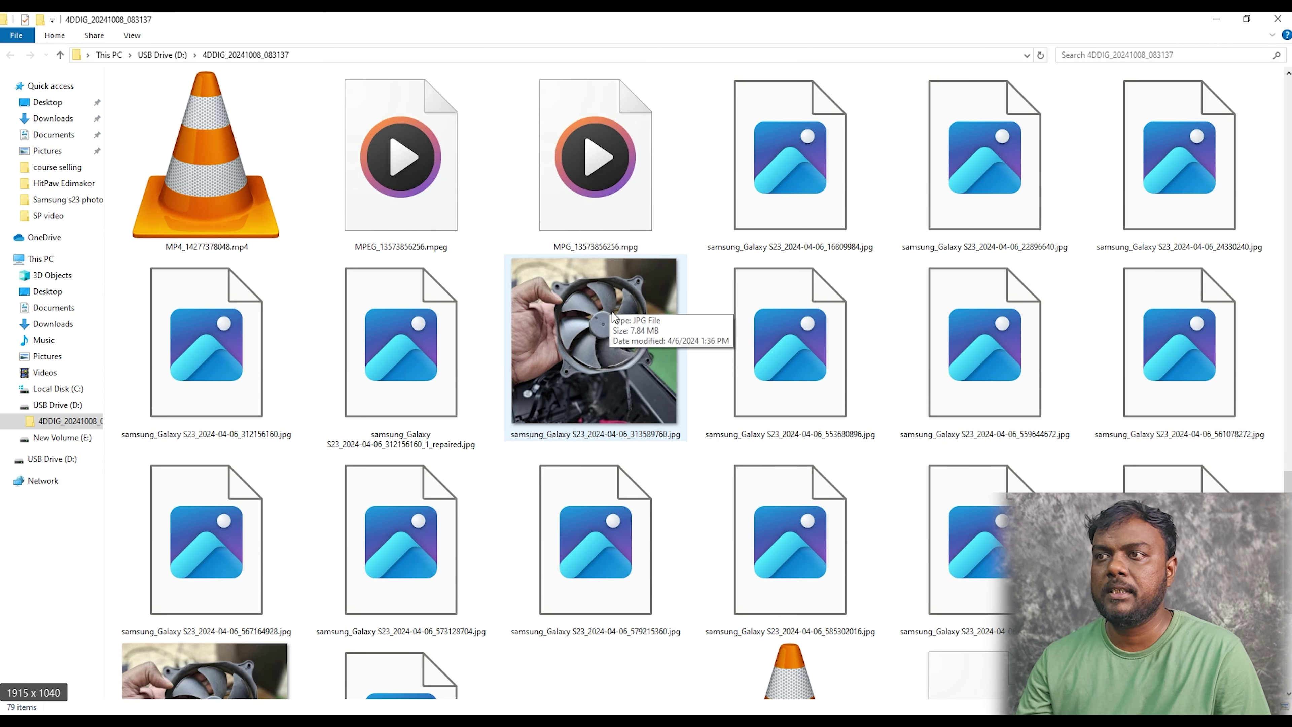
pyautogui.click(613, 316)
pyautogui.scroll(-3, 455, 560)
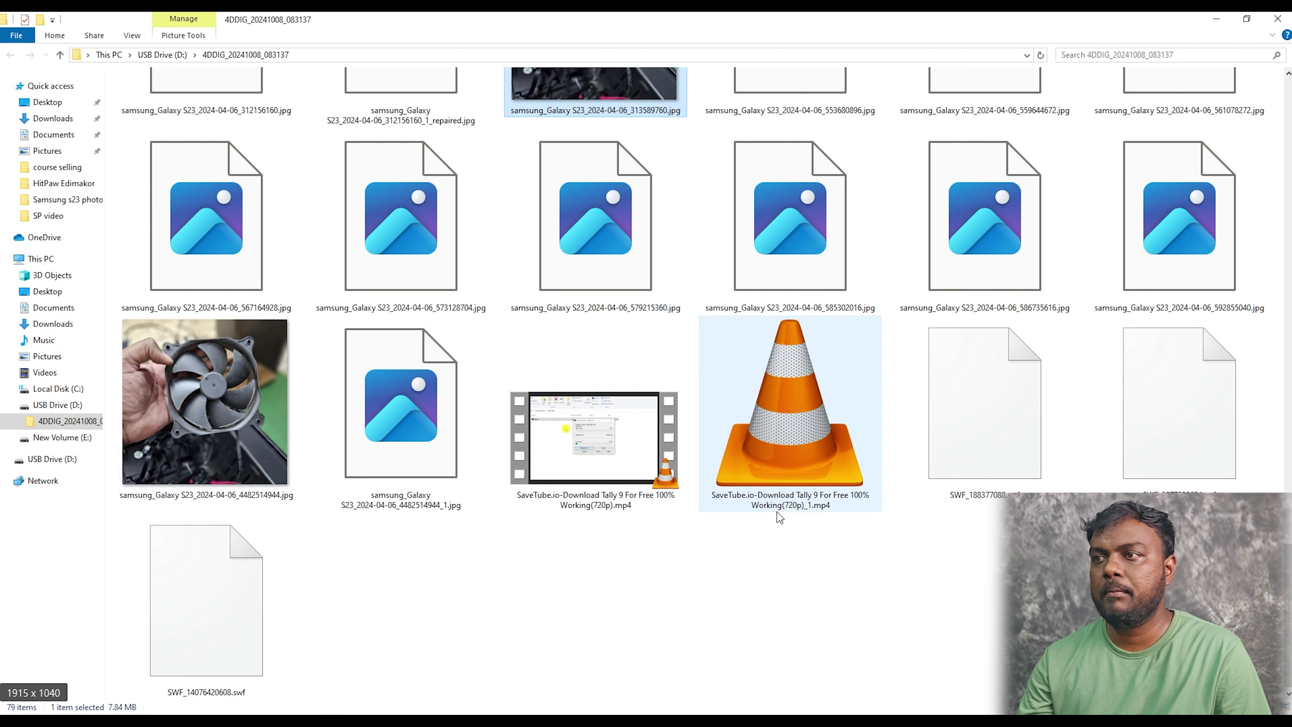
pyautogui.scroll(5, 784, 529)
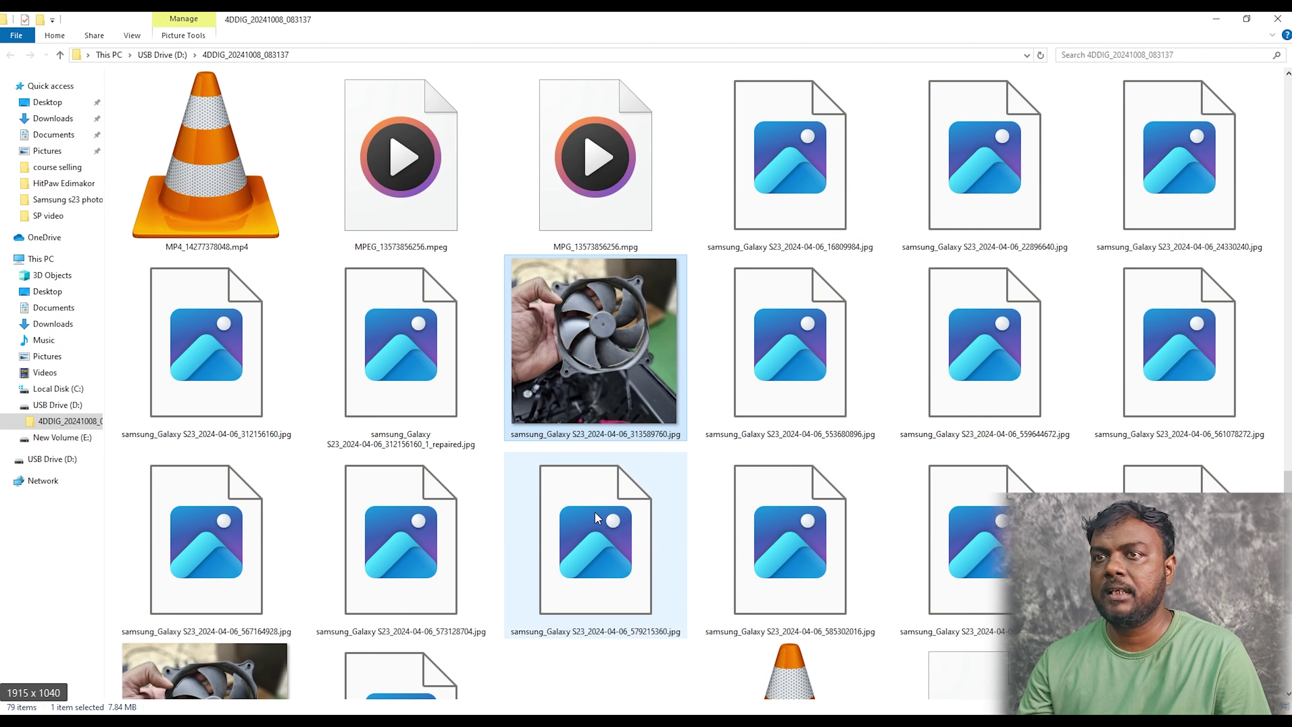
pyautogui.scroll(6, 700, 523)
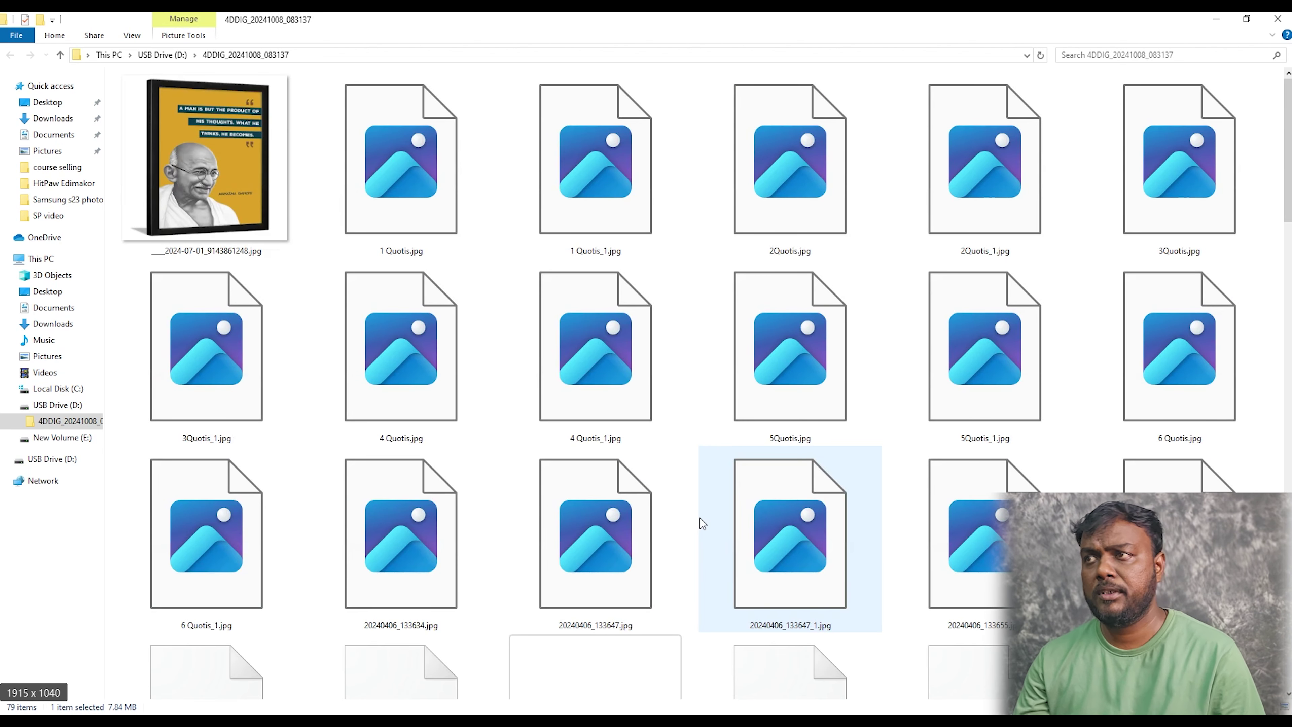
pyautogui.scroll(-2, 702, 522)
pyautogui.scroll(2, 702, 521)
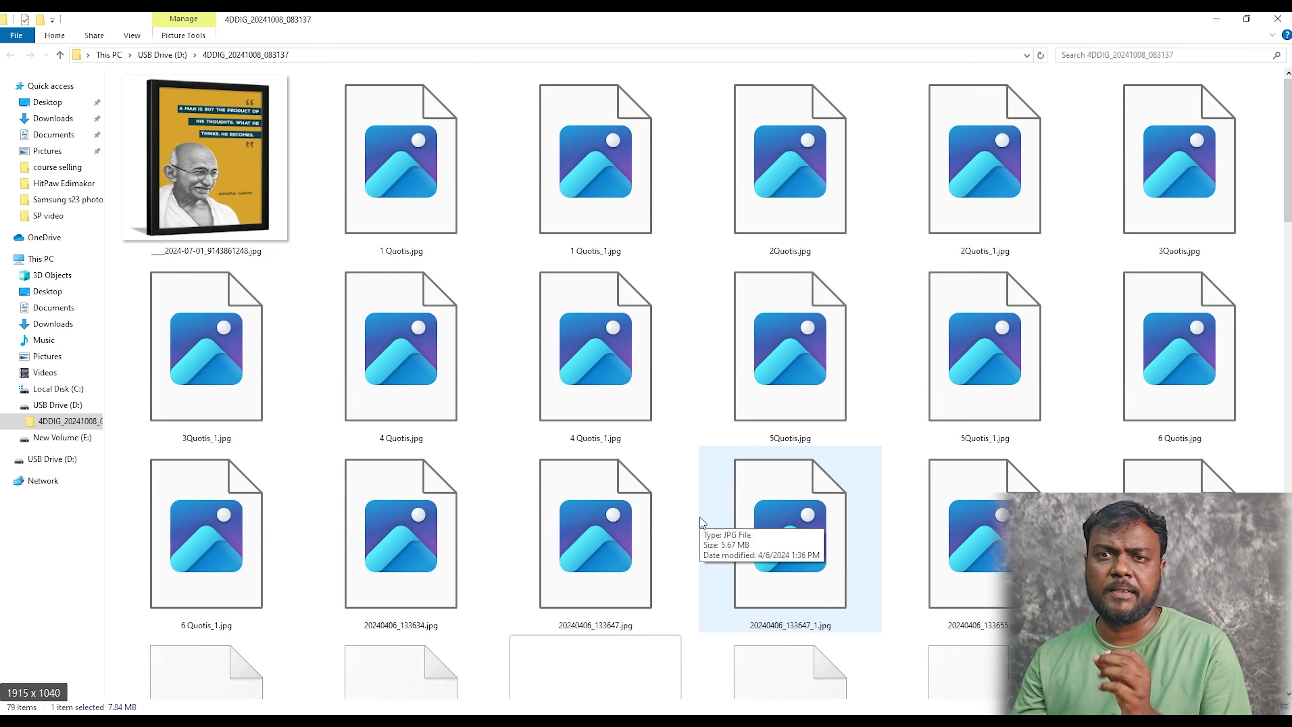
pyautogui.scroll(-10, 702, 523)
pyautogui.scroll(3, 703, 523)
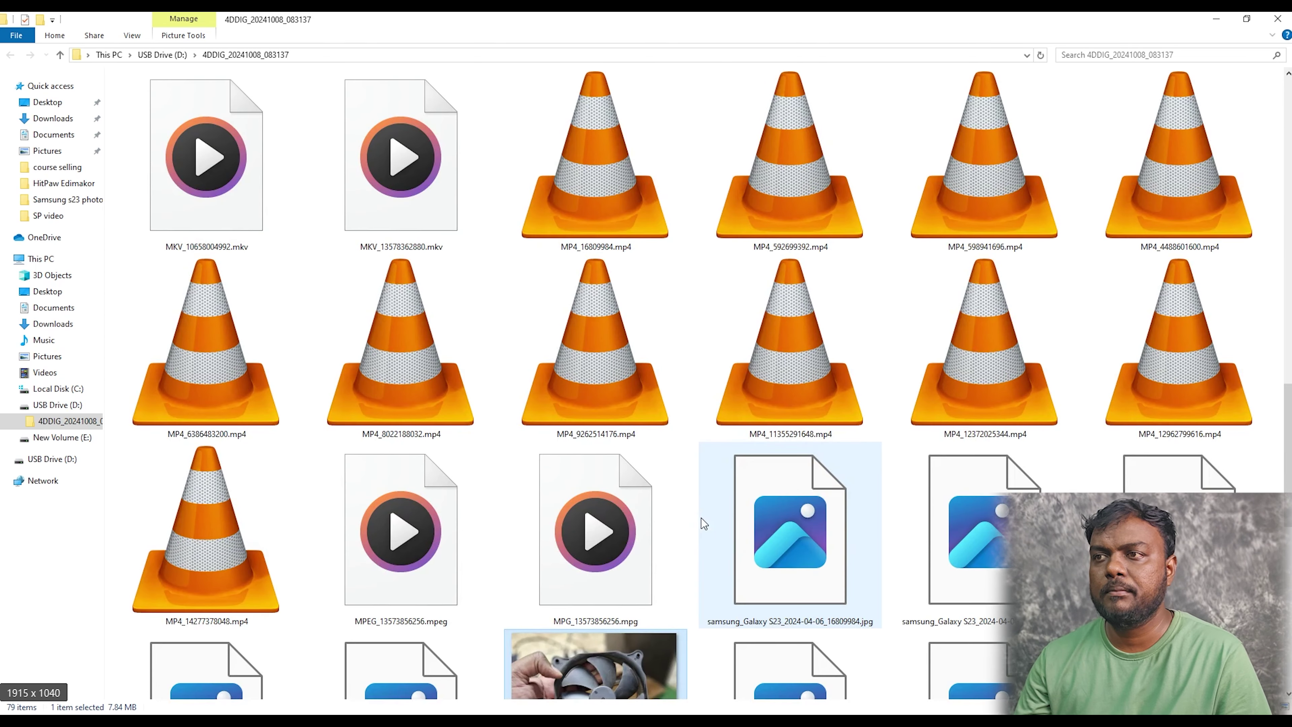
pyautogui.scroll(-3, 704, 524)
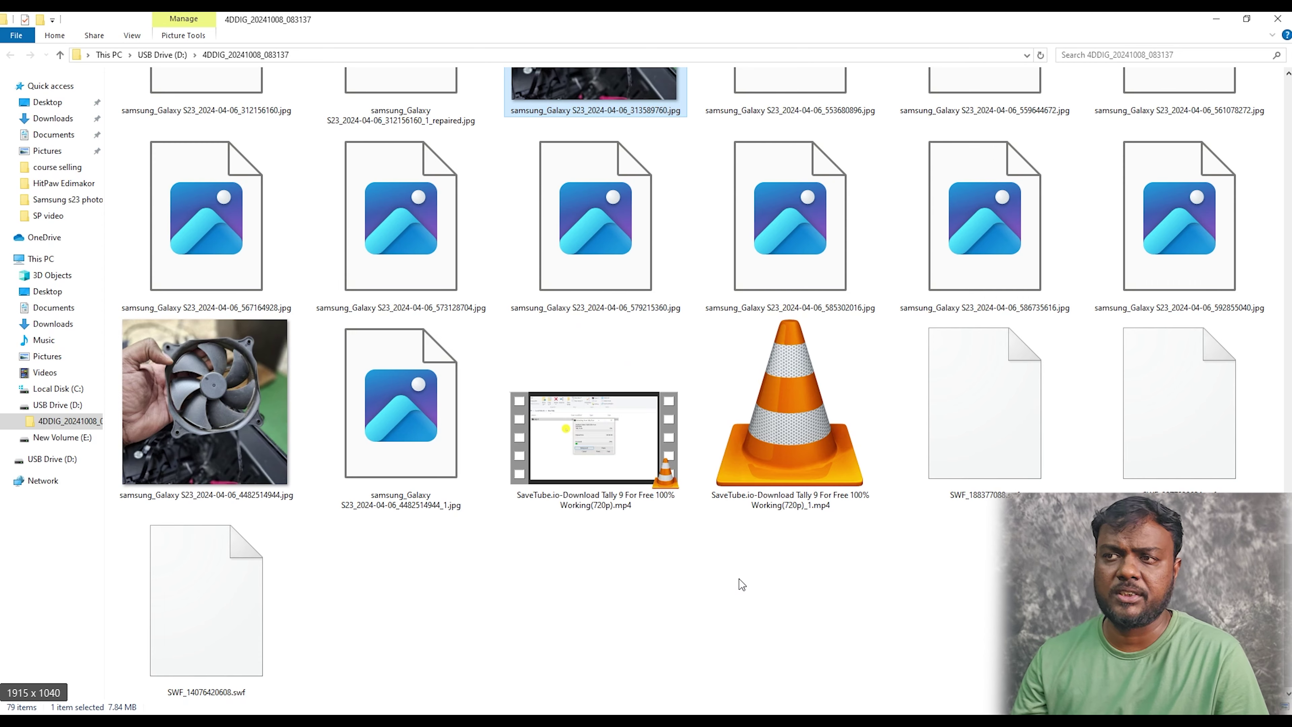
pyautogui.scroll(12, 740, 579)
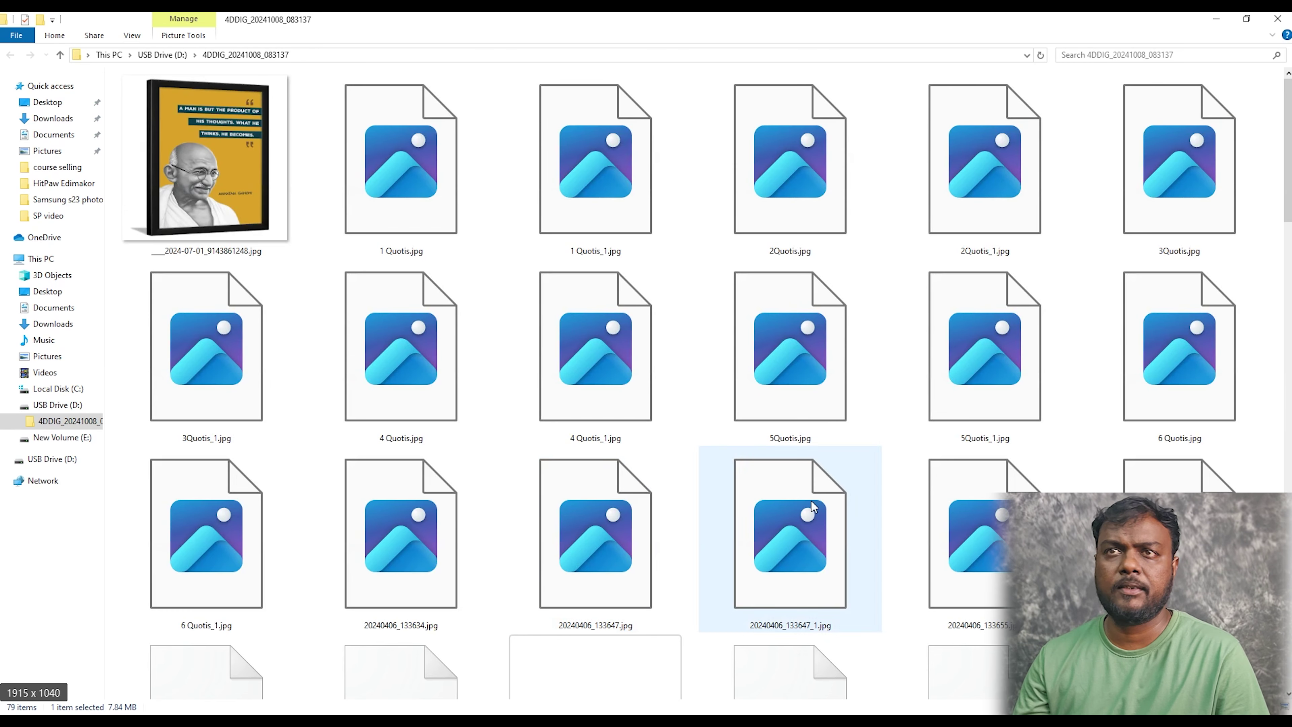
# Step: View the recovered files from the recovery completion message, then put away the folder and 4DDiG windows
pyautogui.click(1215, 21)
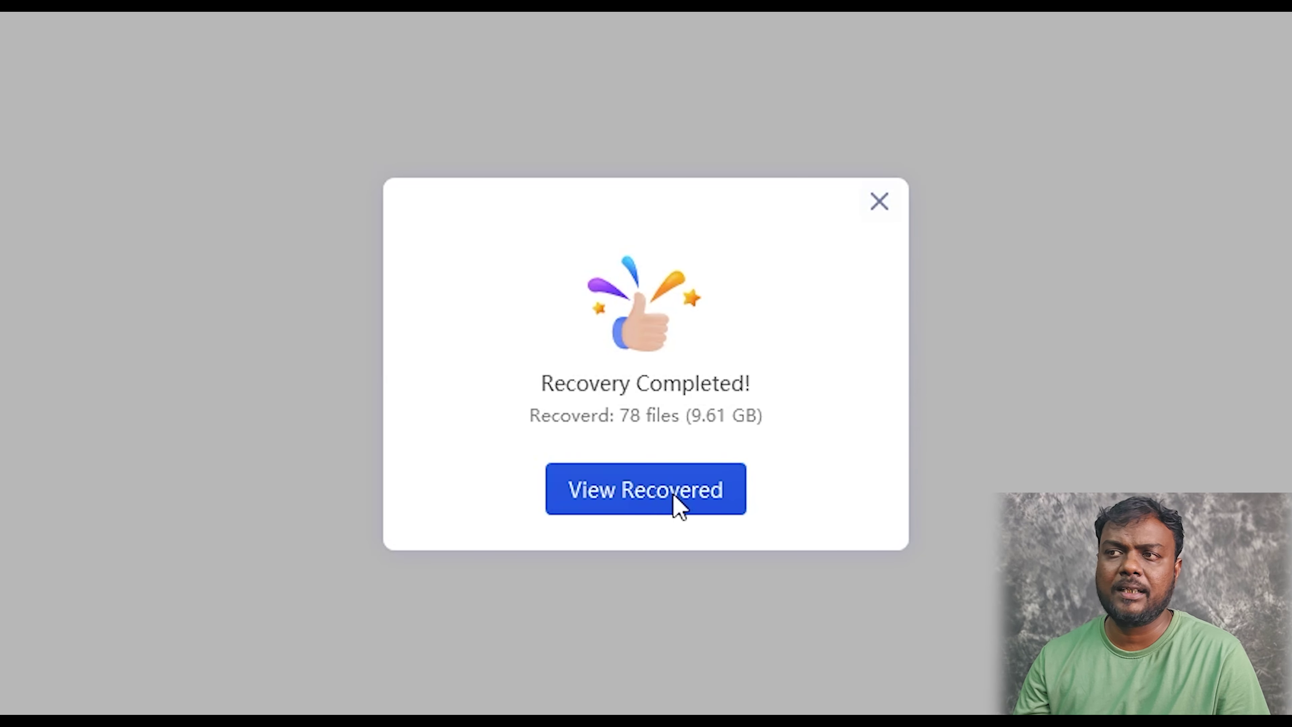
pyautogui.click(674, 505)
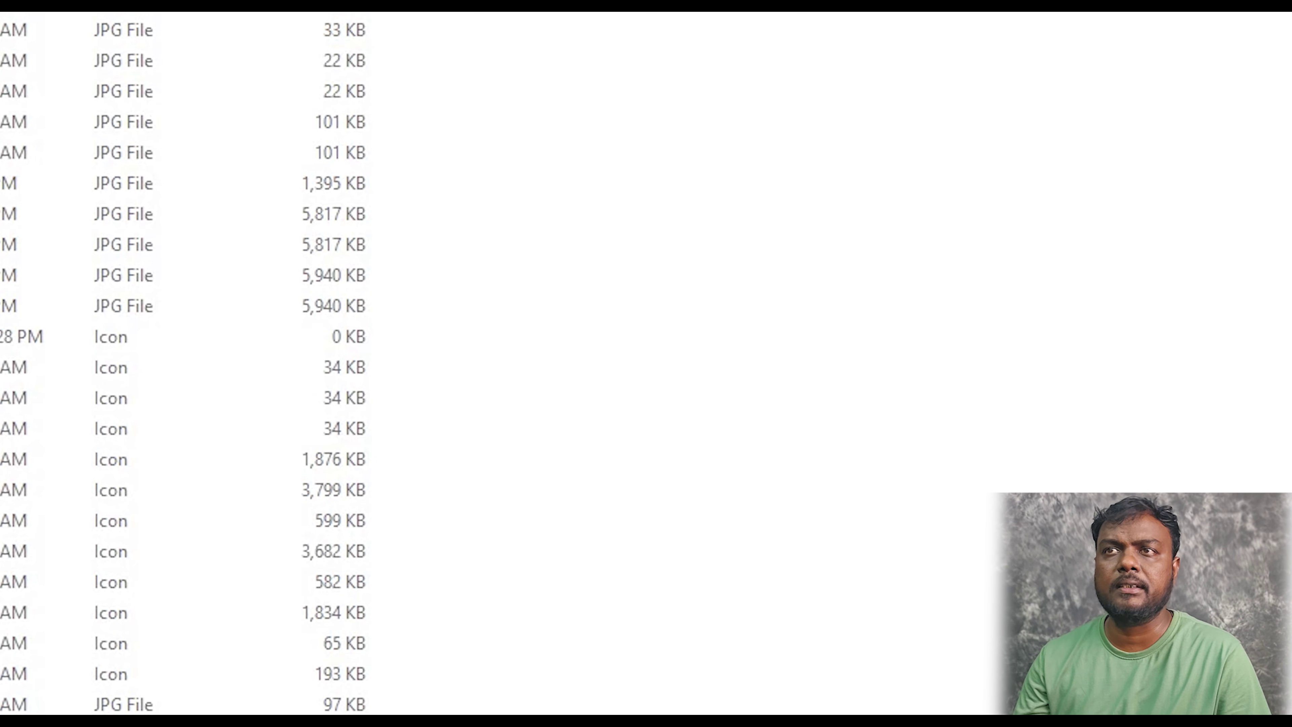
pyautogui.click(1136, 18)
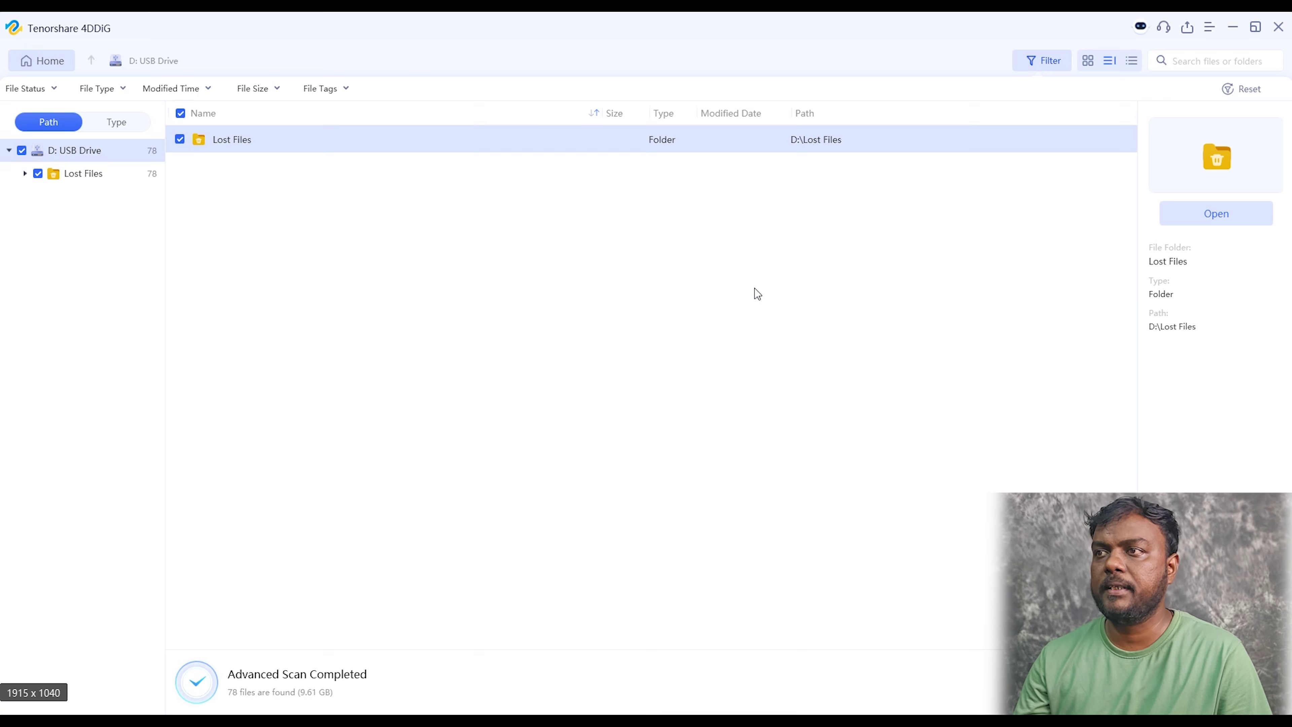
pyautogui.click(1234, 28)
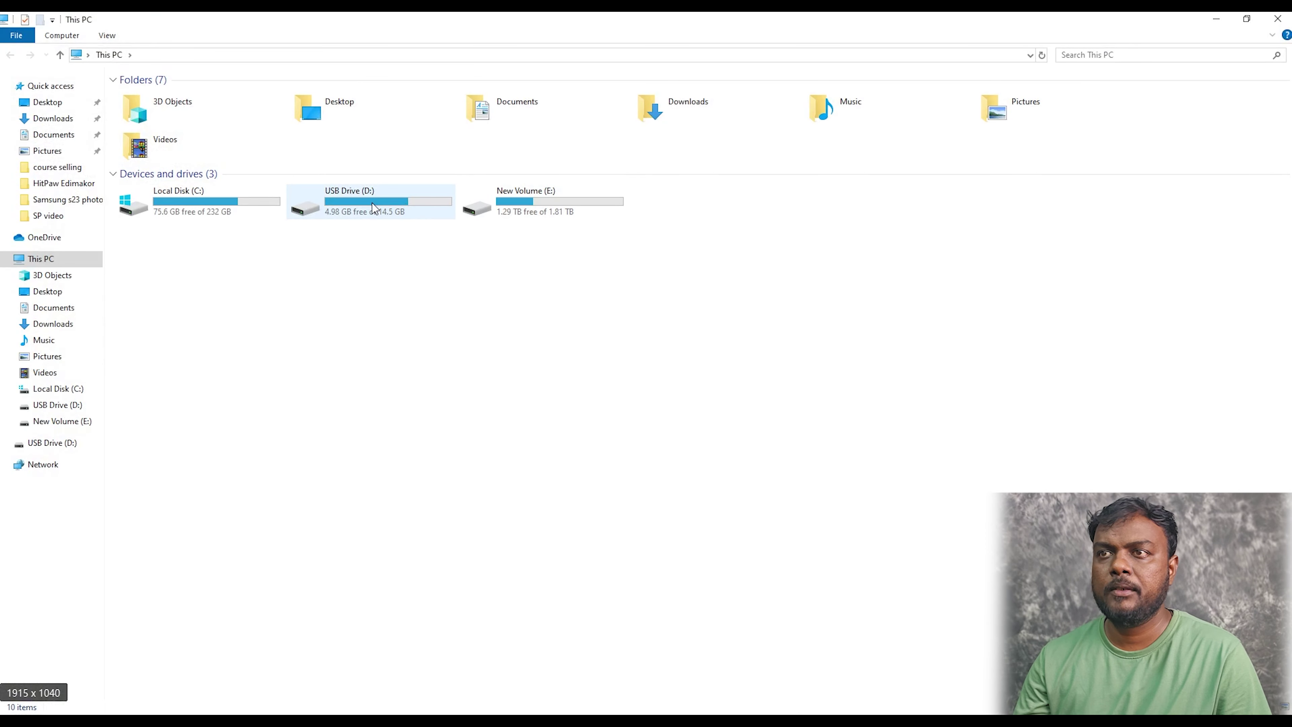
# Step: Open USB Drive (D:) and check the size and file count in the 4DDIG_20241008_083137 folder's properties
pyautogui.doubleClick(375, 209)
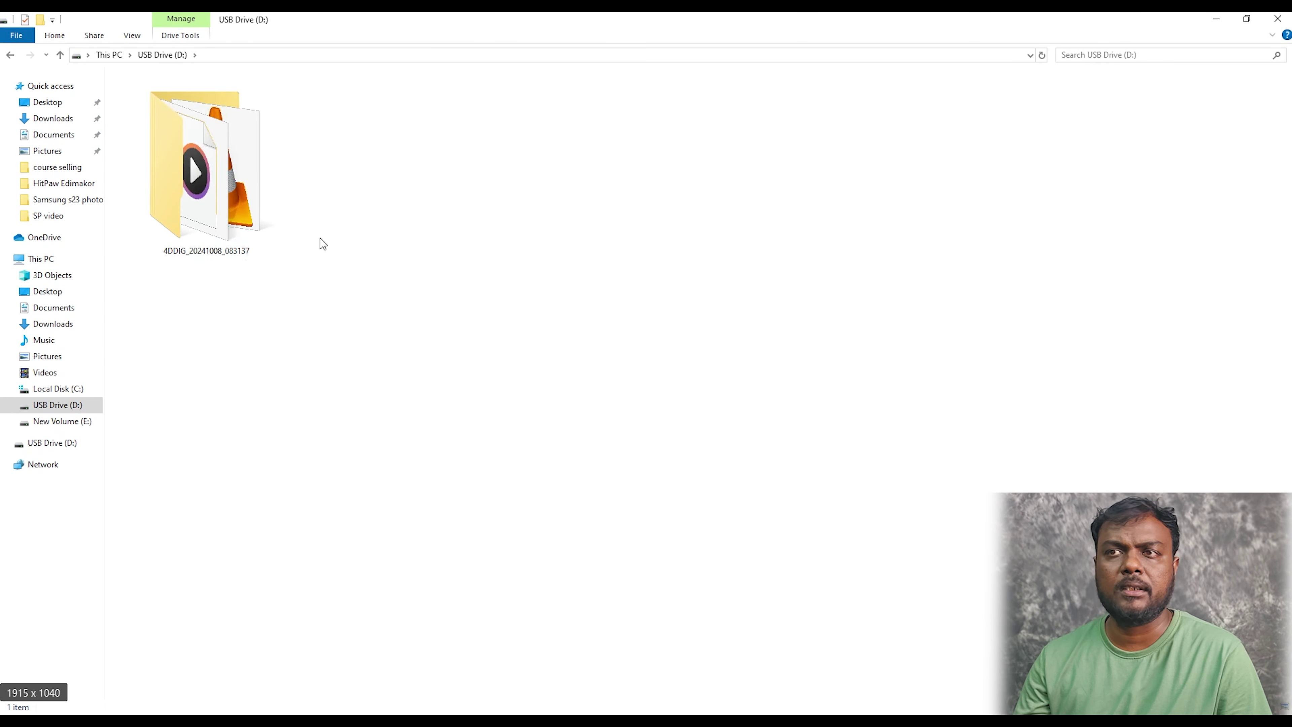
pyautogui.rightClick(239, 198)
pyautogui.click(297, 580)
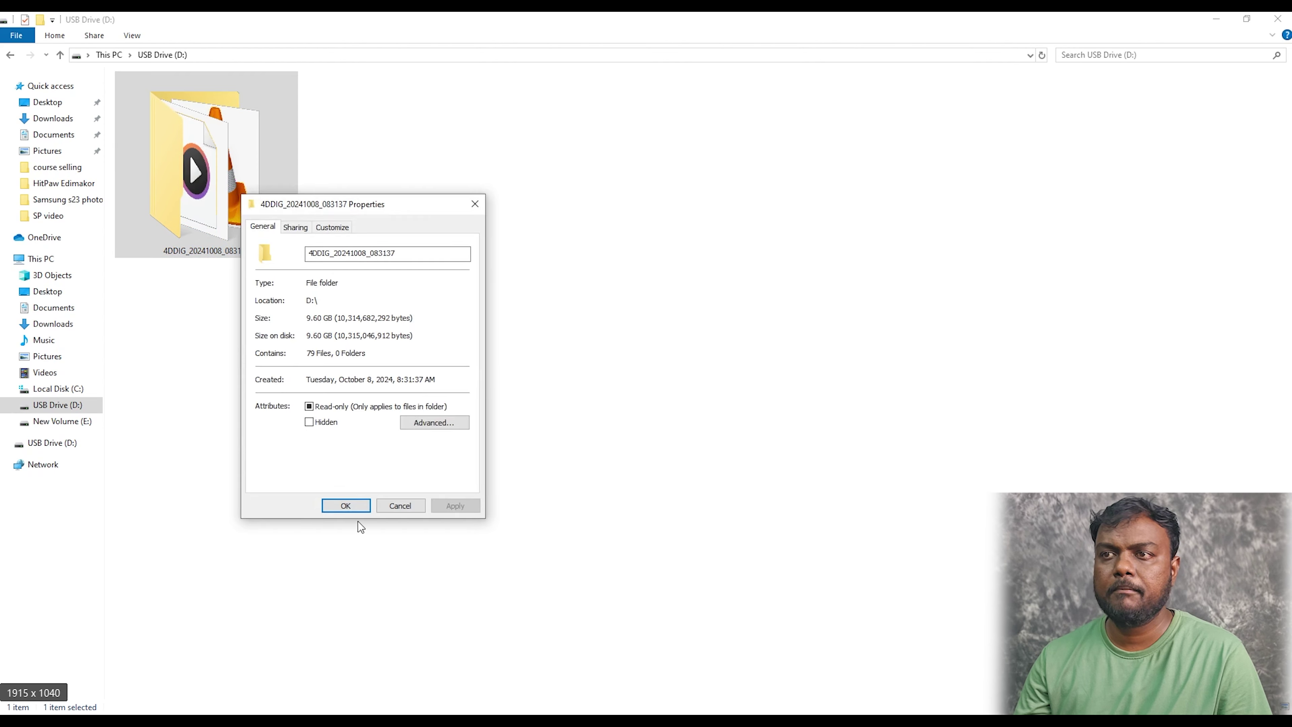
pyautogui.moveTo(308, 318); pyautogui.dragTo(323, 319)
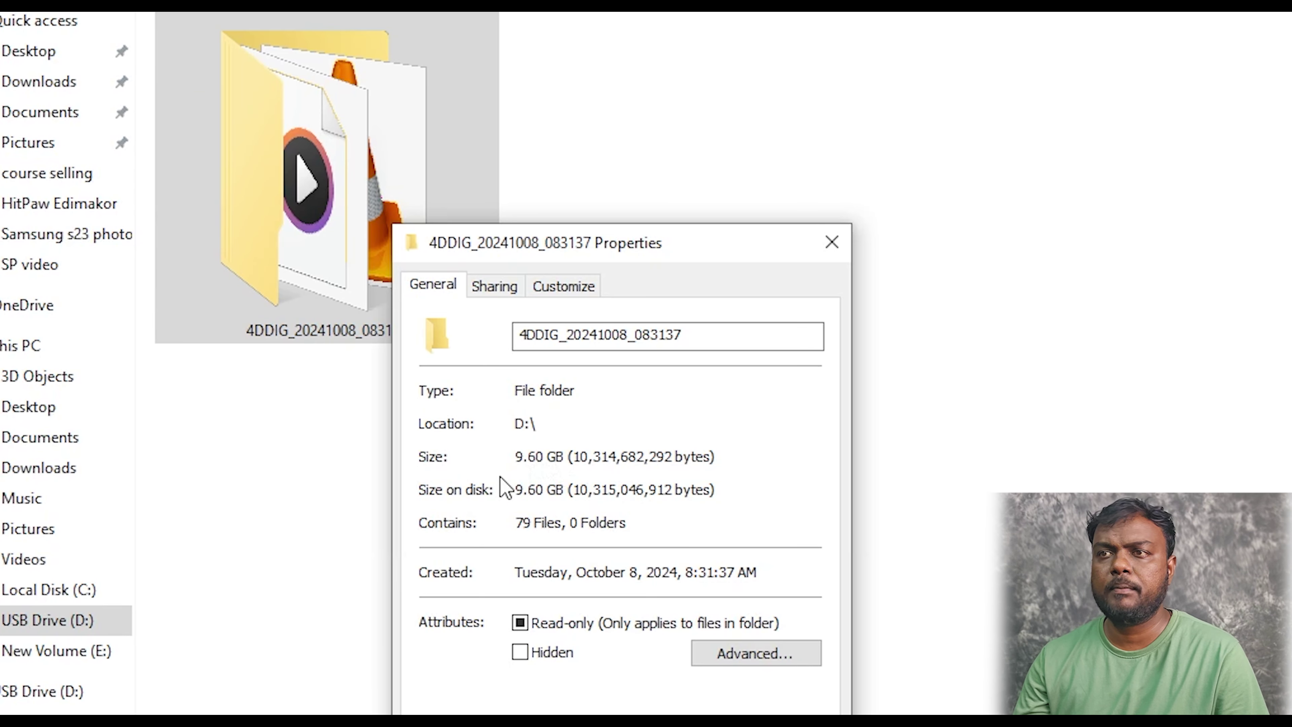
pyautogui.click(600, 713)
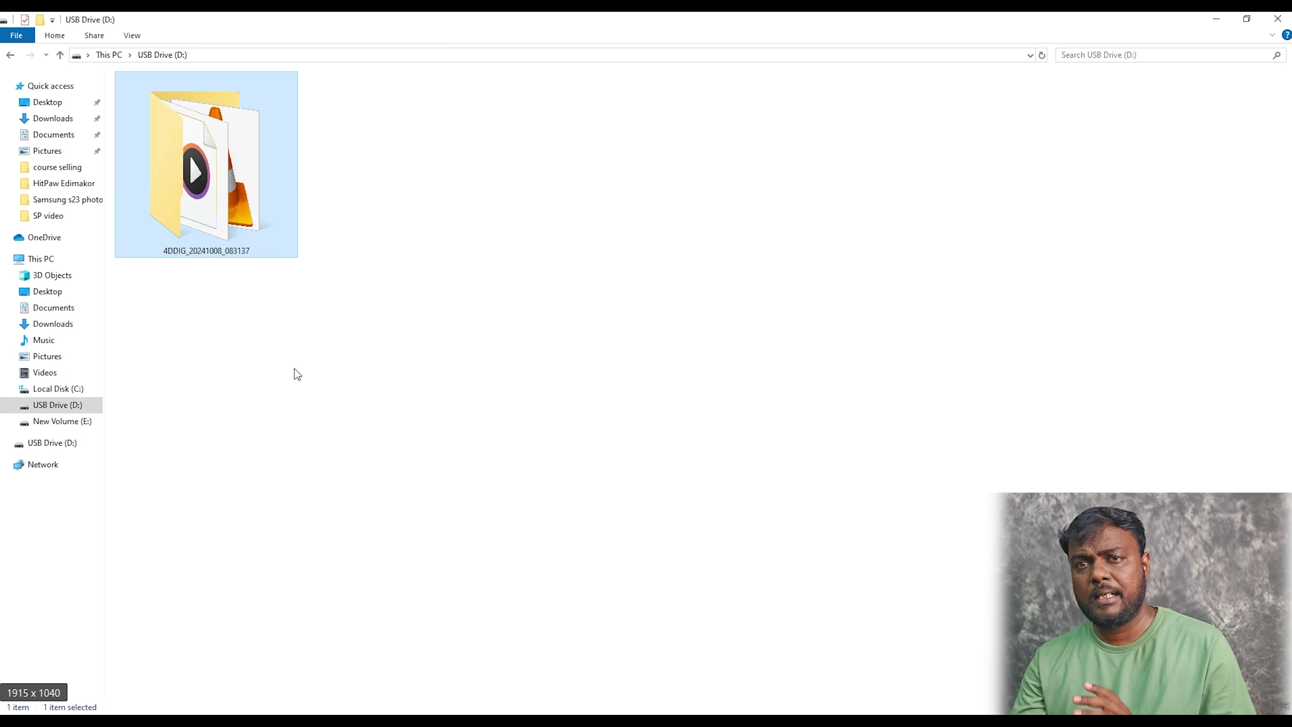
# Step: Review the contents of the 4DDIG_20241008_083137 folder and go back out to the USB drive
pyautogui.doubleClick(219, 207)
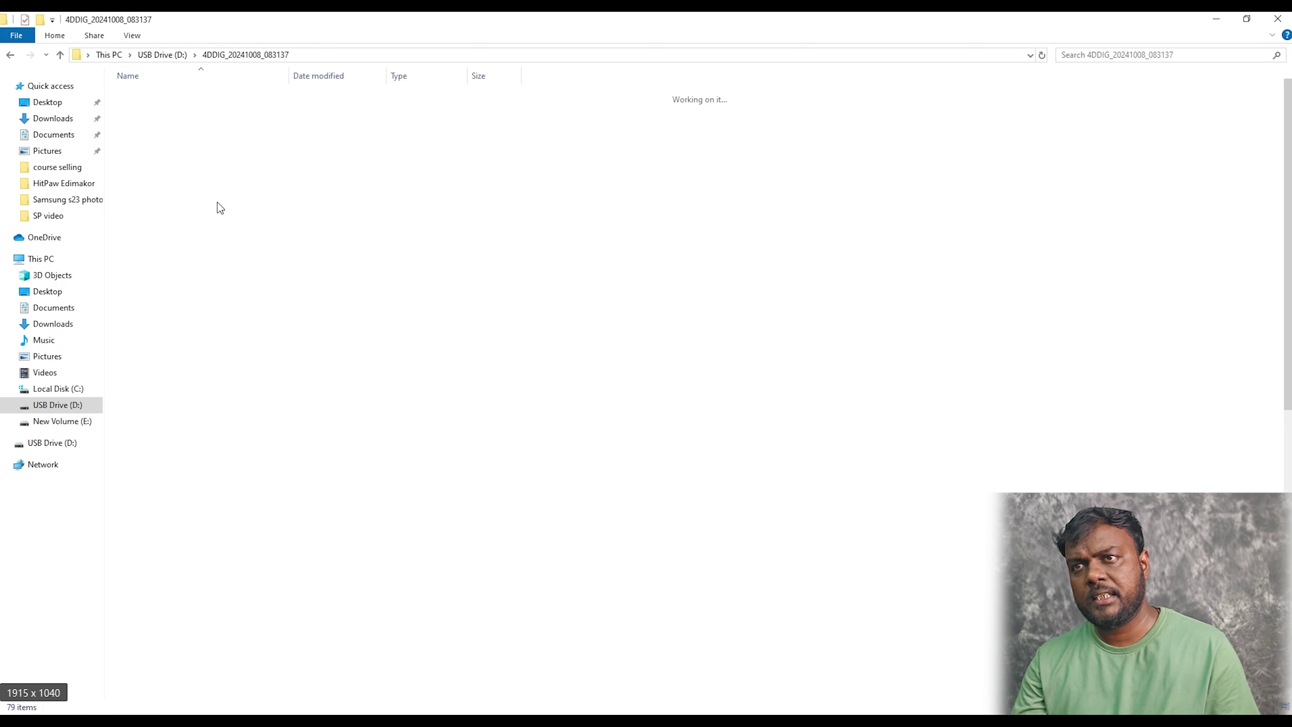
pyautogui.scroll(-12, 327, 576)
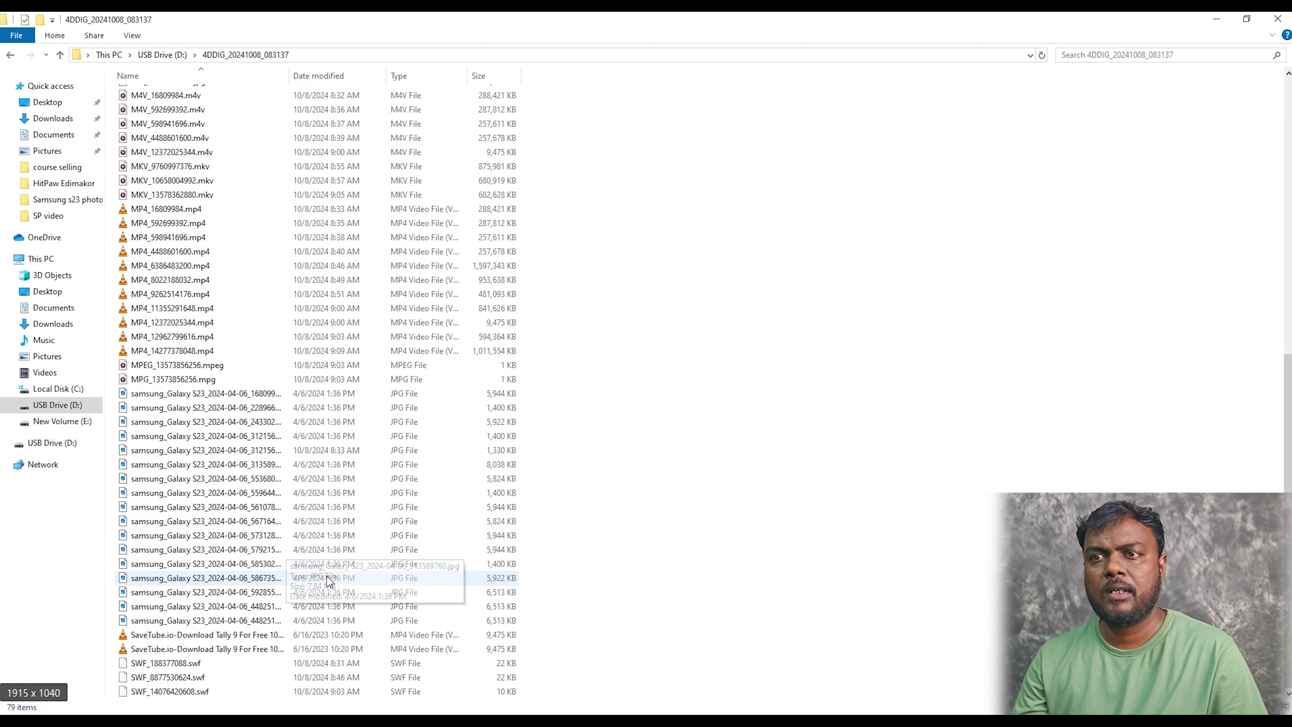
pyautogui.scroll(12, 327, 575)
pyautogui.click(10, 54)
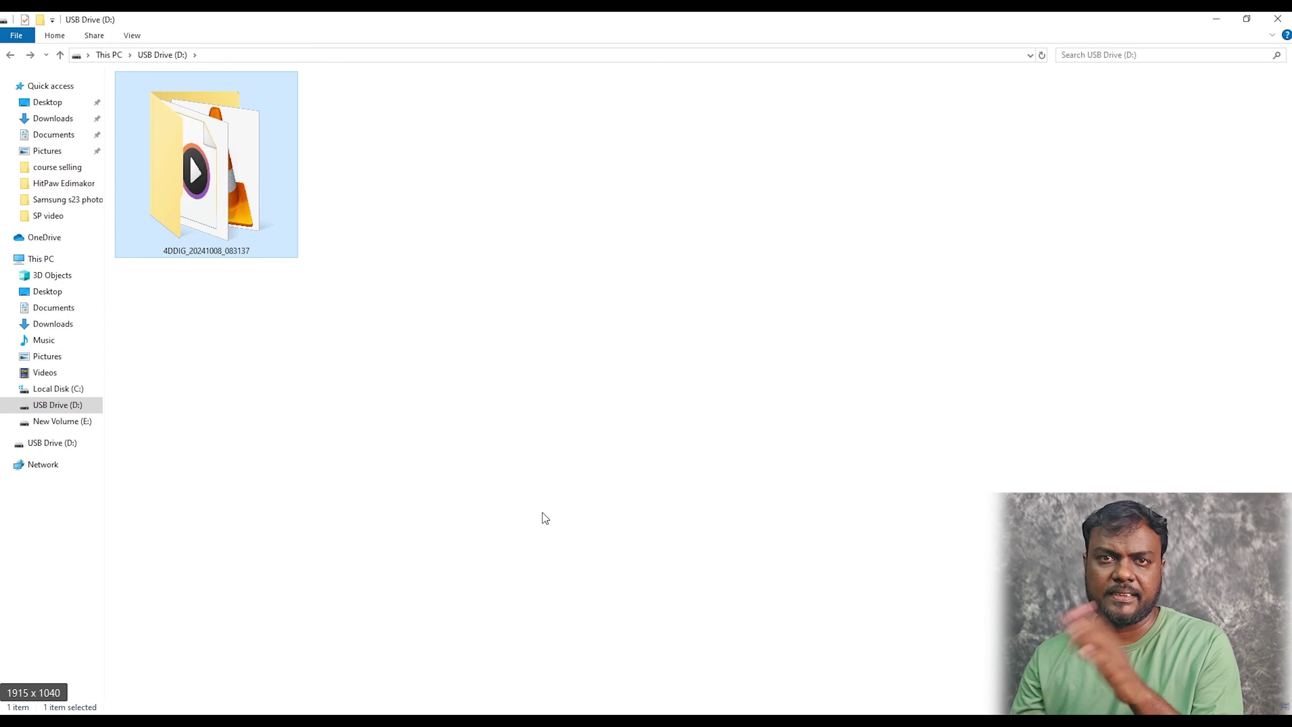
pyautogui.click(10, 54)
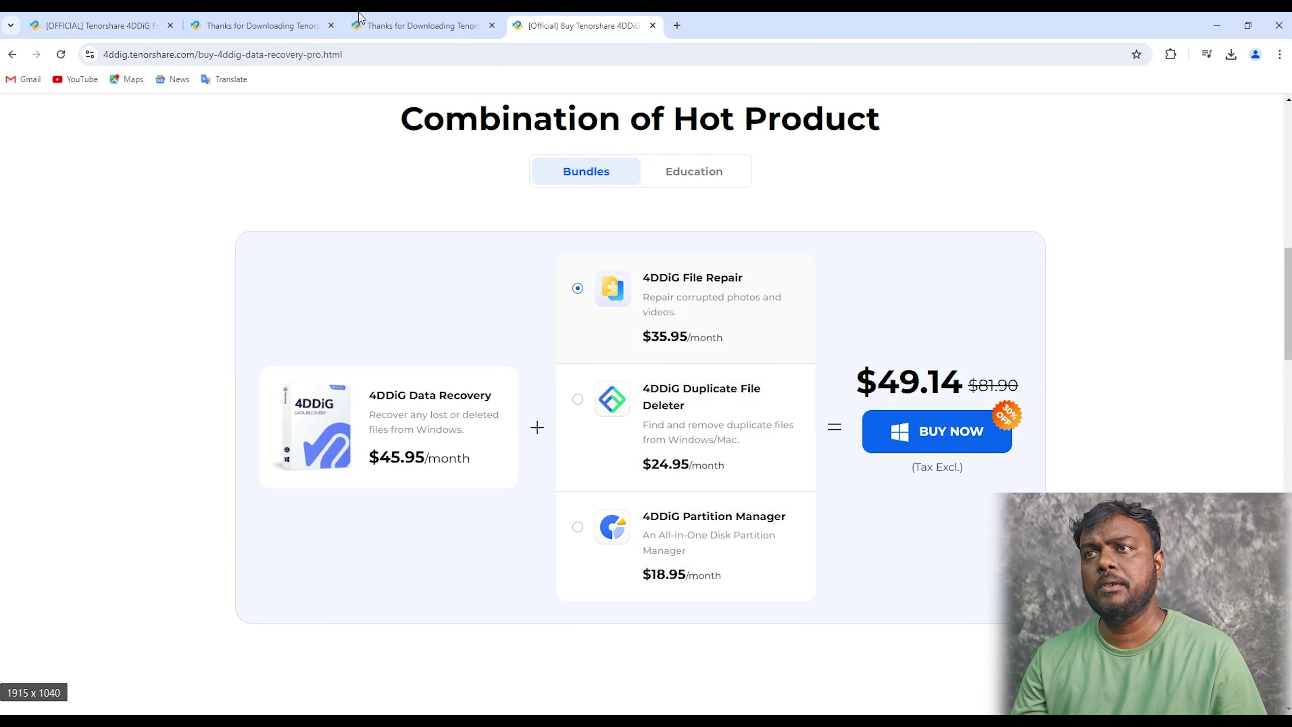
# Step: Look over the open 4DDiG download and Pro licence pricing pages, ending on the Windows Data Recovery Free Software page
pyautogui.click(358, 15)
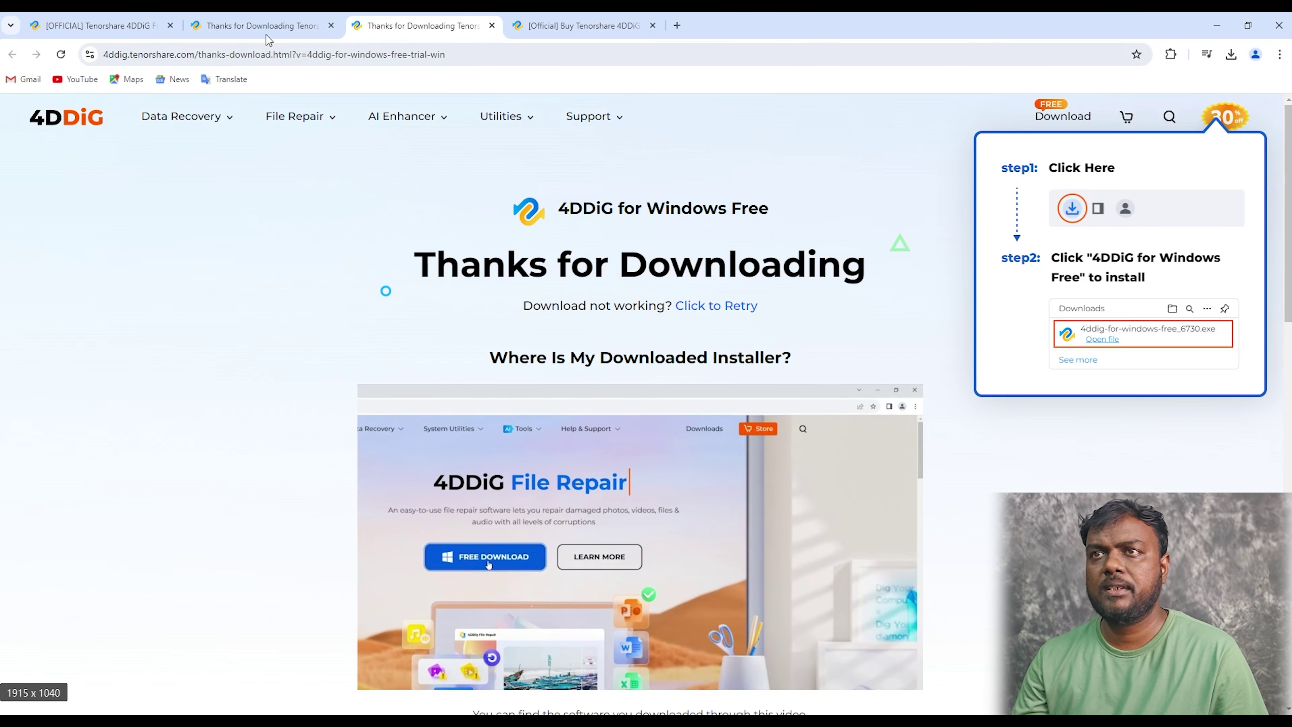
pyautogui.click(259, 26)
pyautogui.scroll(-8, 453, 503)
pyautogui.hotkey('ctrl', 'Tab')
pyautogui.hotkey('ctrl', 'Tab')
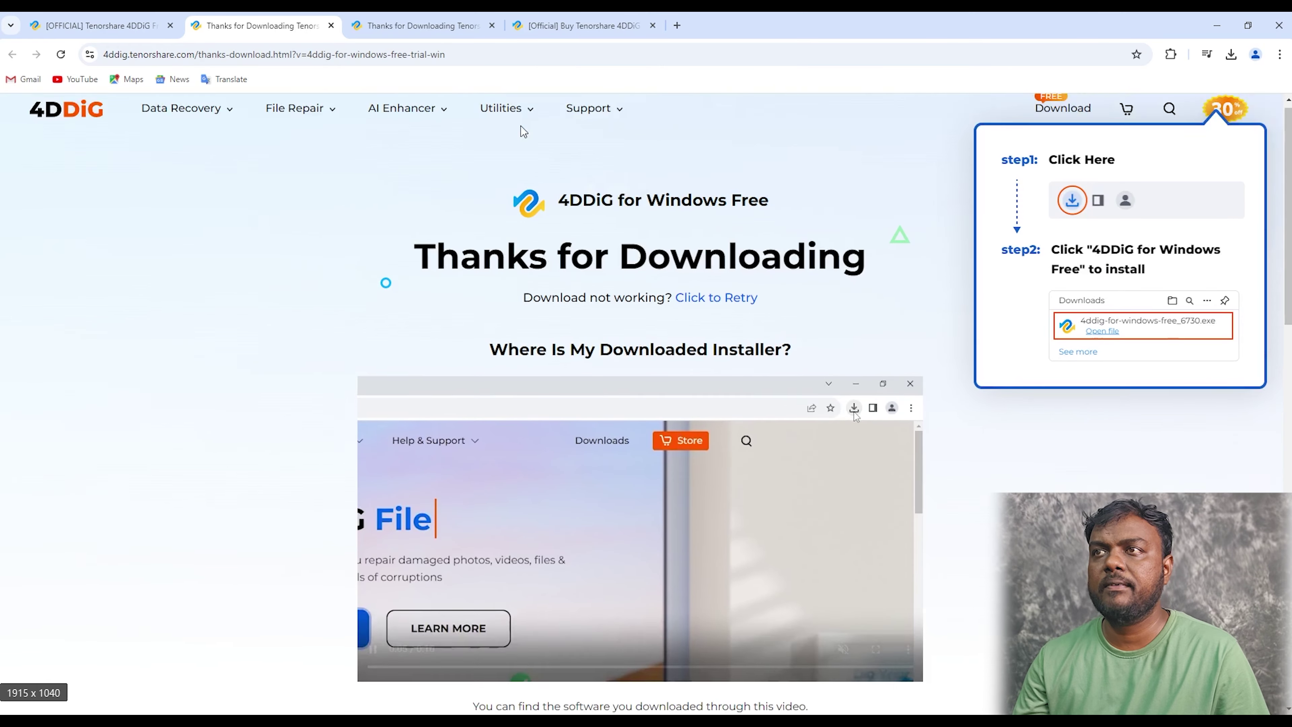
pyautogui.scroll(-10, 531, 479)
pyautogui.scroll(10, 535, 481)
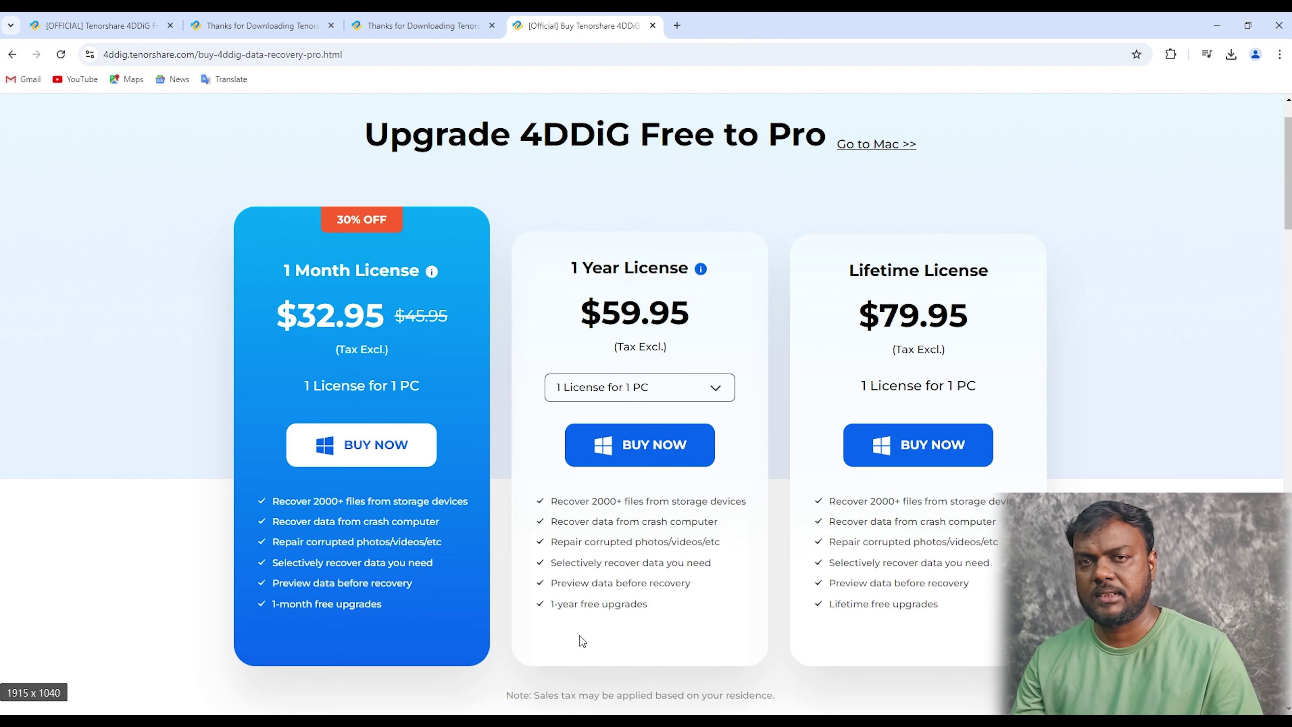
pyautogui.click(285, 25)
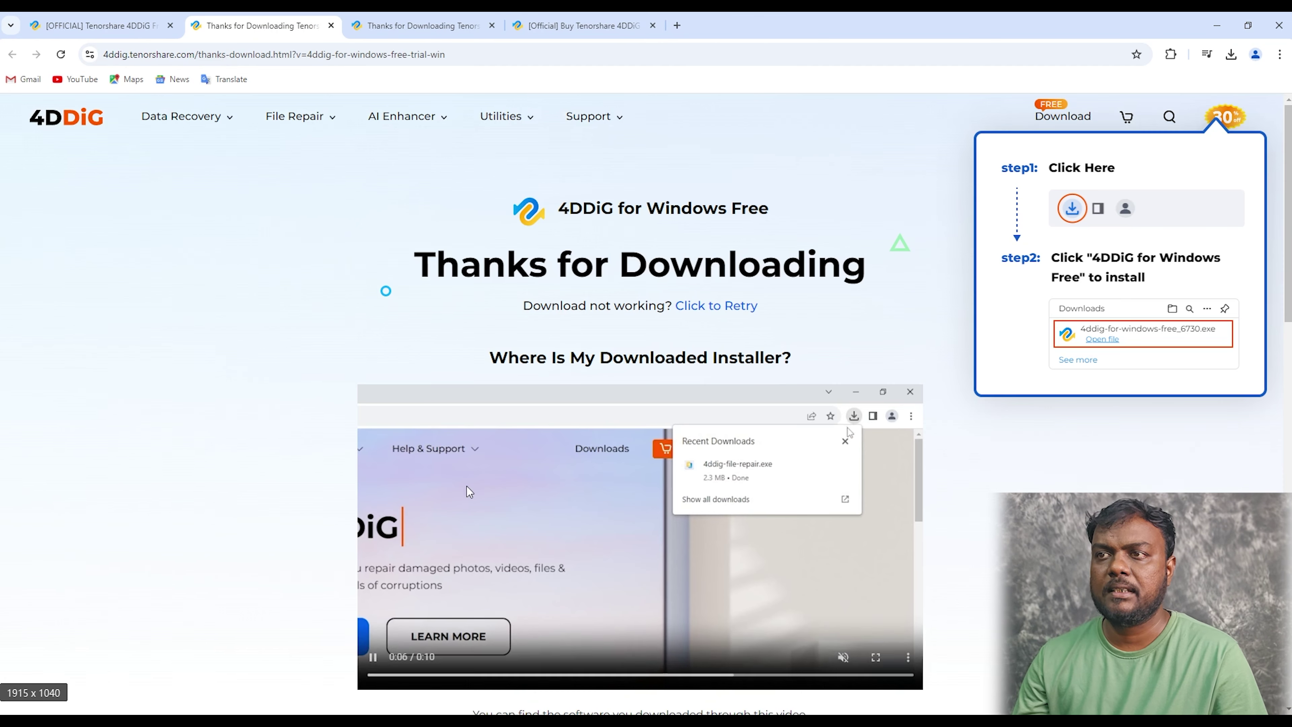
pyautogui.hotkey('ctrl', 'shift', 'Tab')
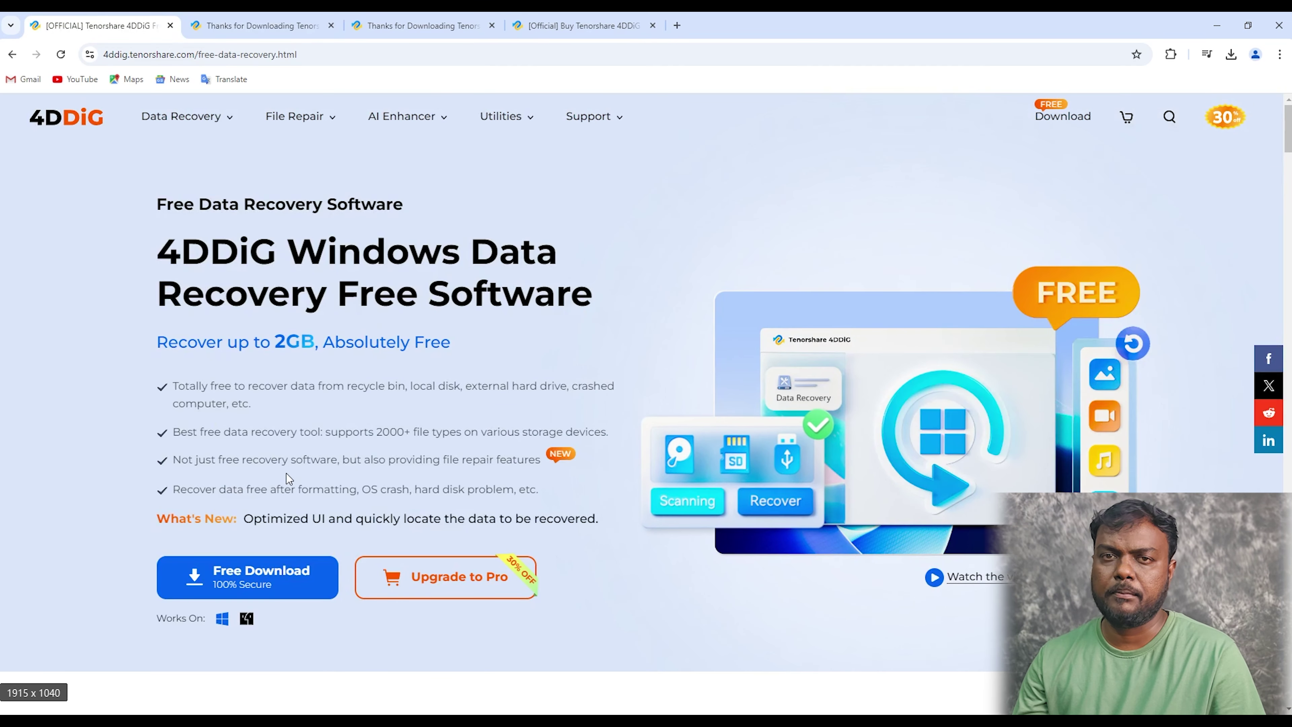